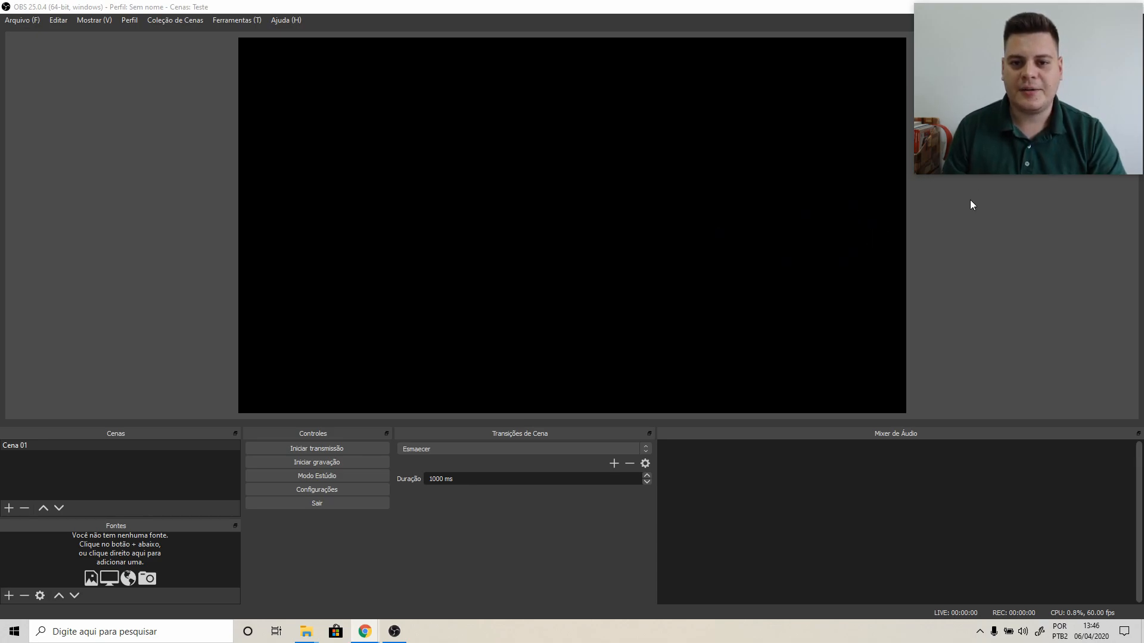
Rename the scene Cena 01 as TelaPC+Webcam.
mouse_move(1004, 129)
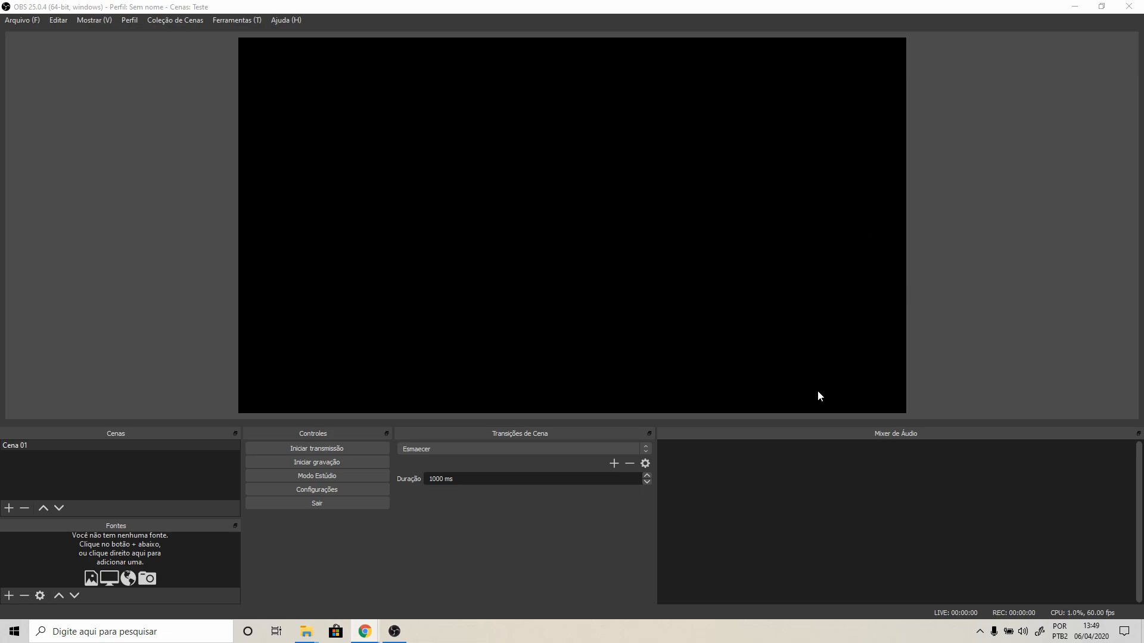
click(33, 451)
right_click(31, 446)
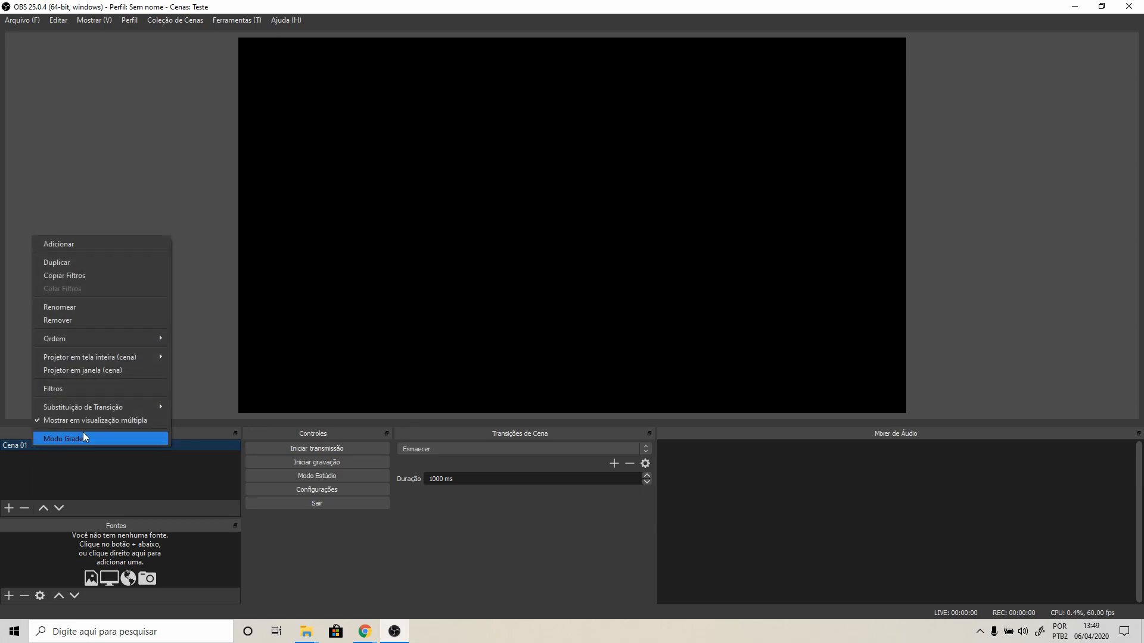
click(97, 314)
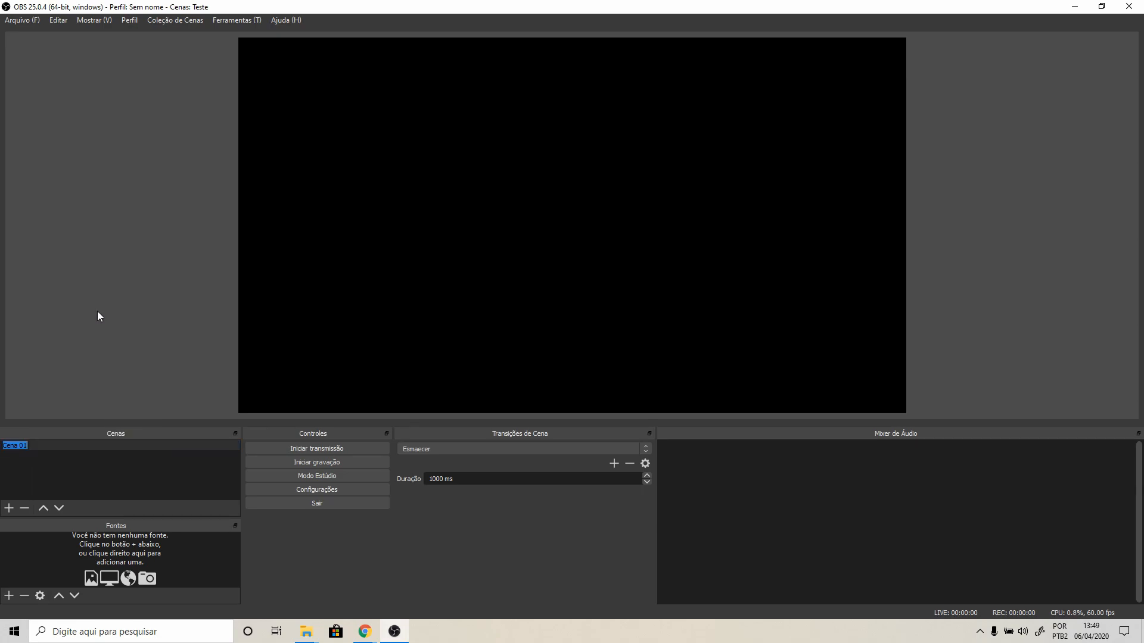
text(TelaPC+Webcam)
key(Return)
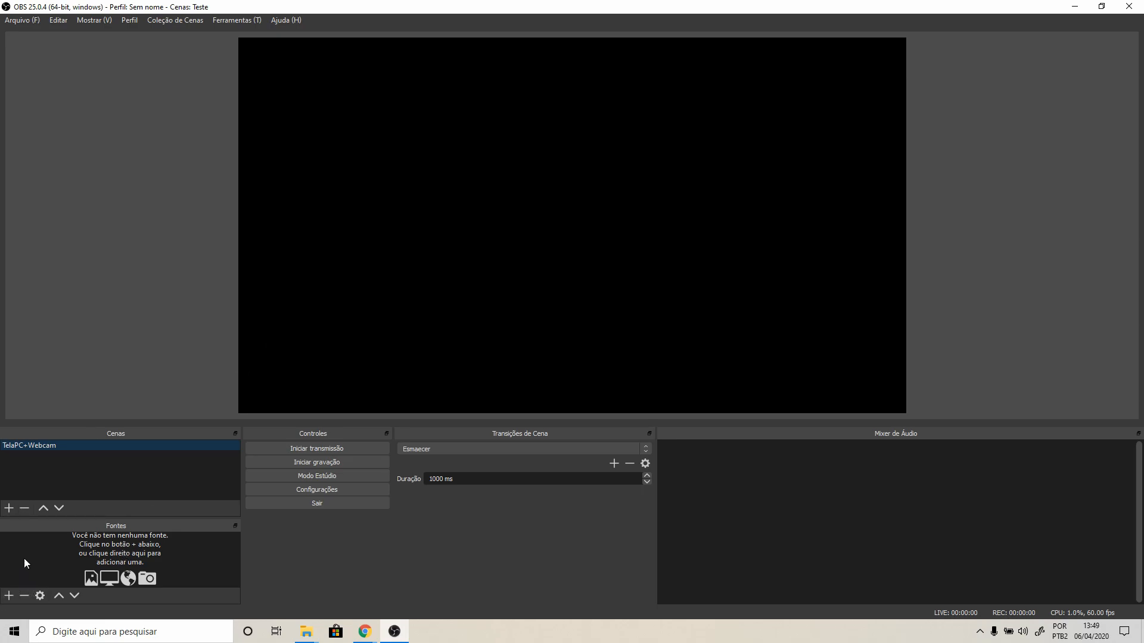
Add a display capture source named Tela PC to the scene, capturing Monitor 1: 1920x1080 @ 0,0.
click(10, 600)
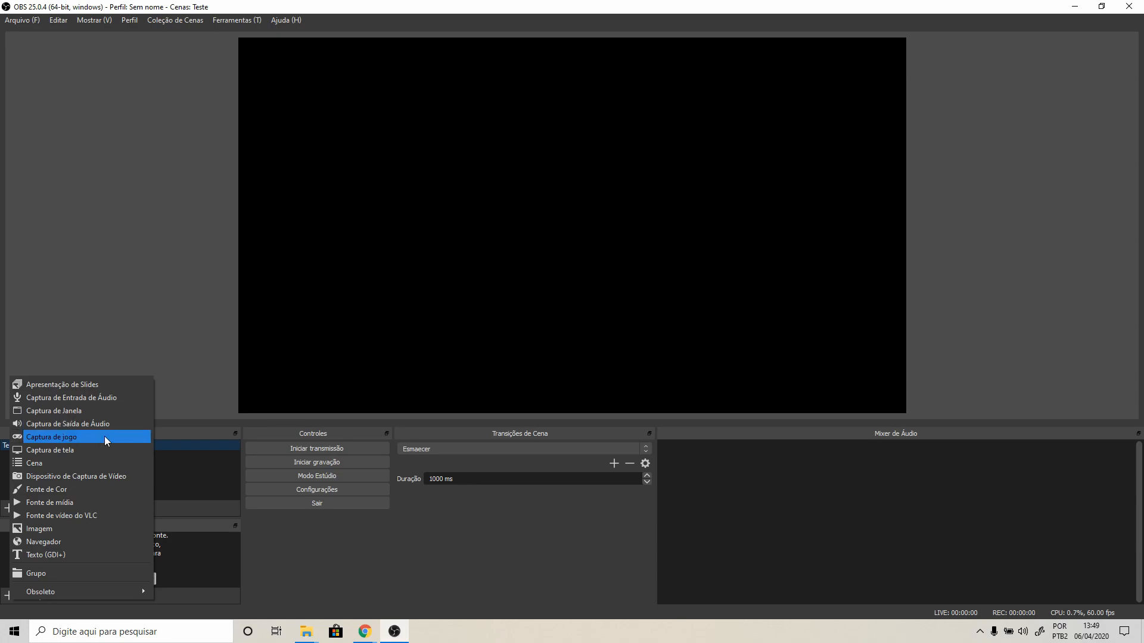
click(67, 451)
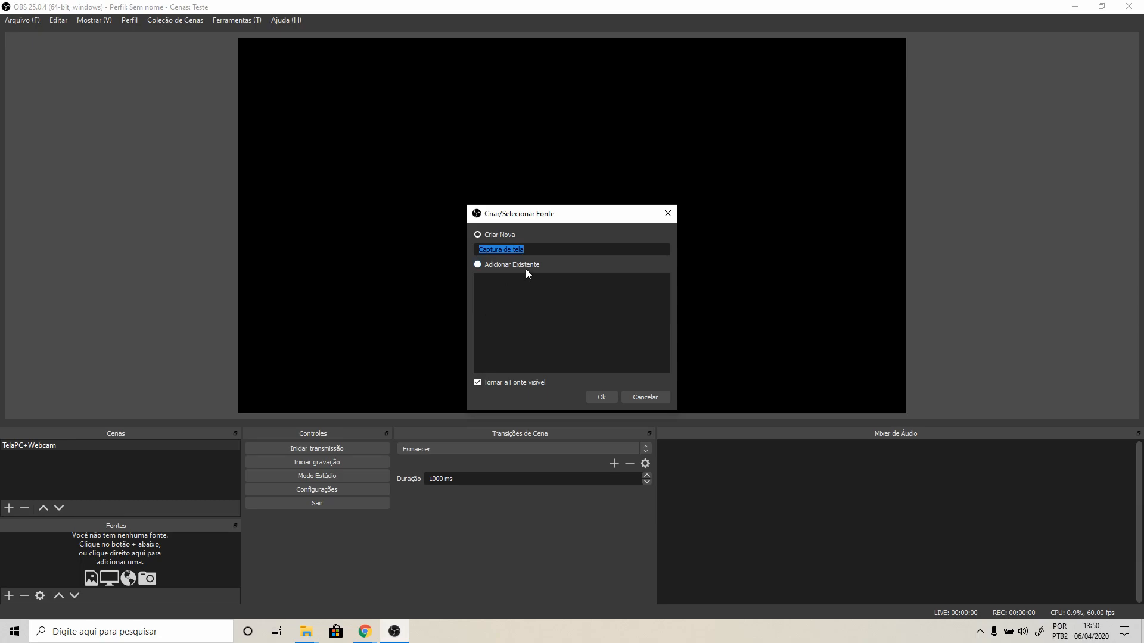
text(Tela PC)
click(601, 397)
click(494, 390)
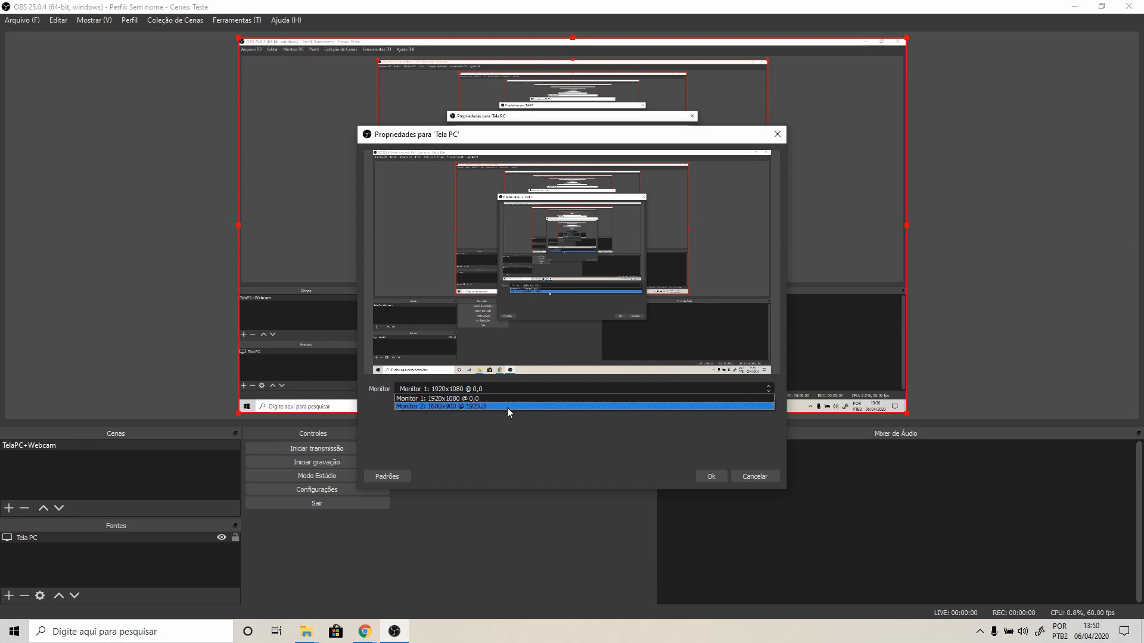
click(508, 399)
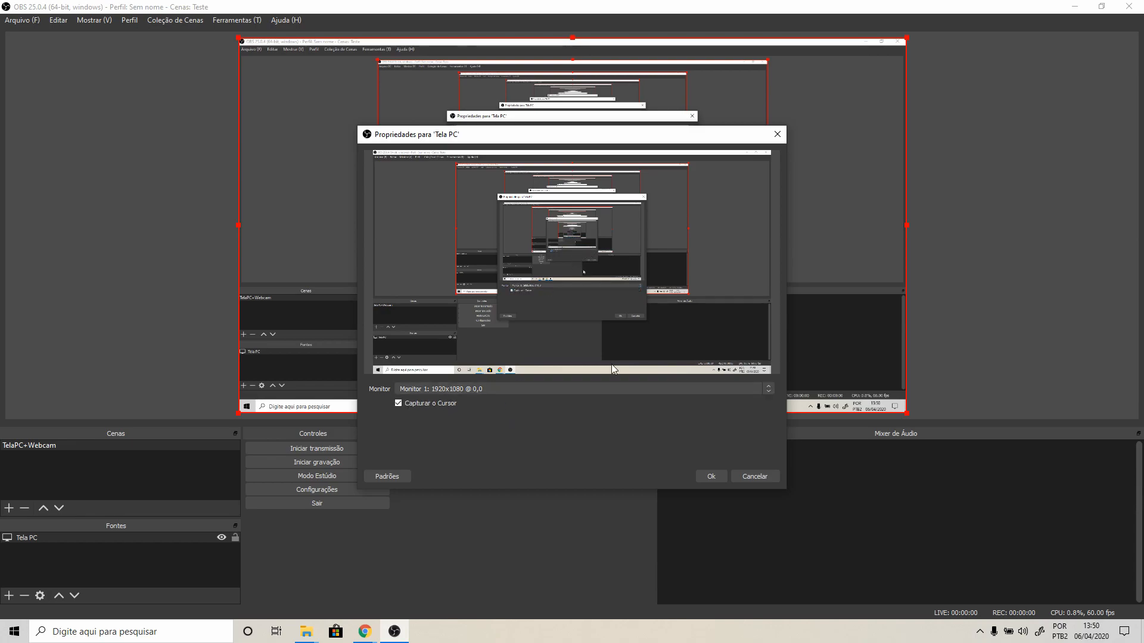
click(720, 475)
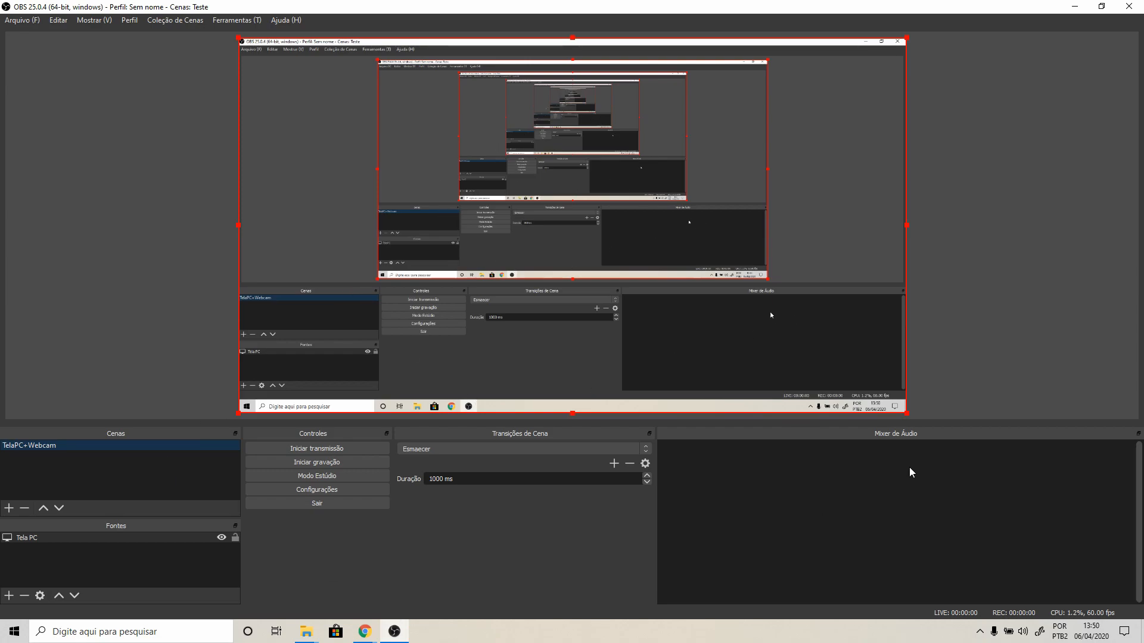
Create a new video capture device source named Web Cam_ Logitech in the TelaPC+Webcam scene.
click(9, 595)
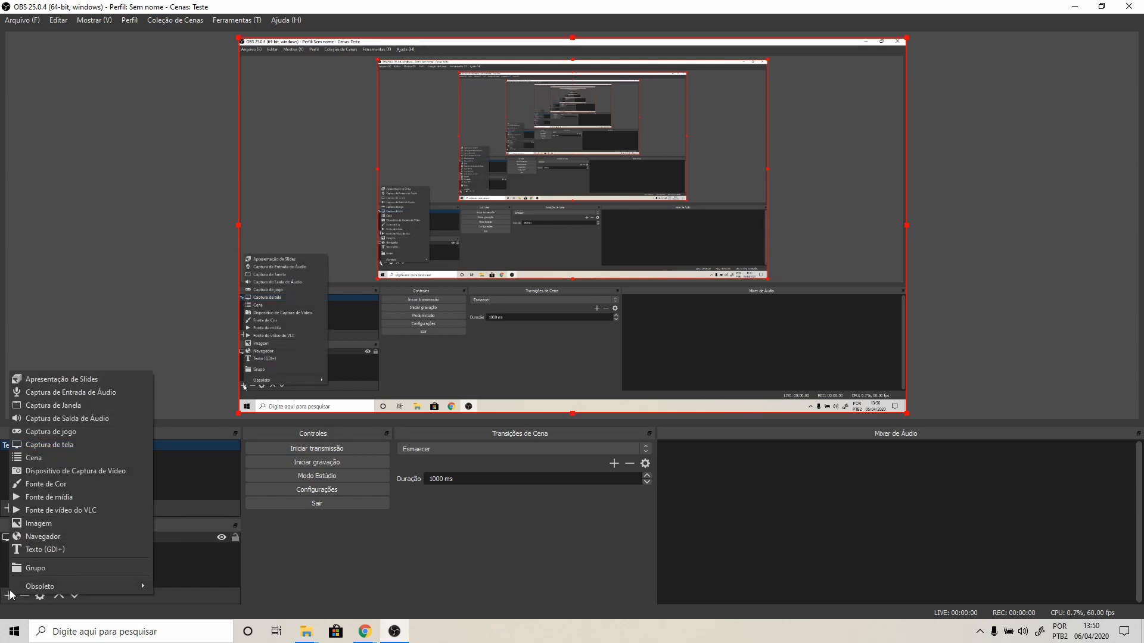
click(99, 473)
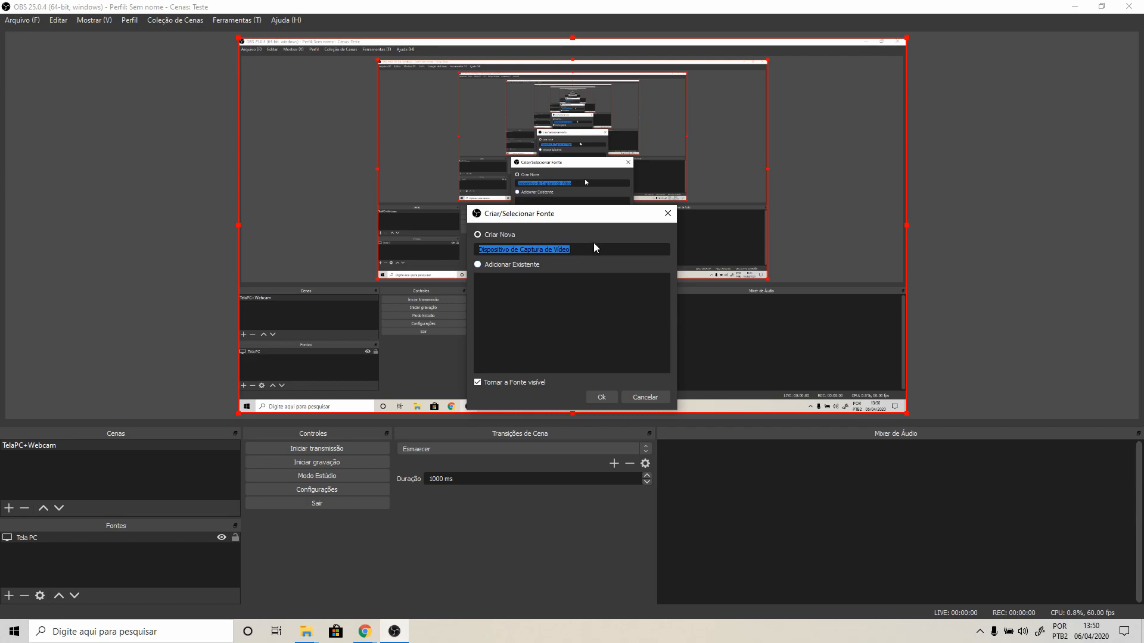
text(w)
text(e)
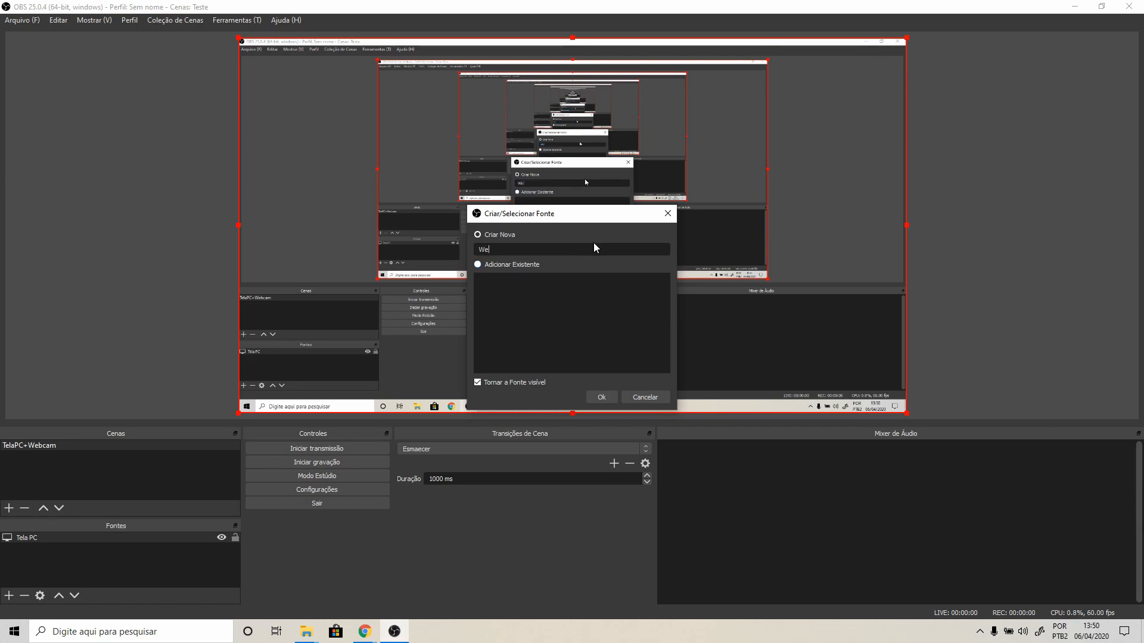
text(b CAM)
key(BackSpace)
key(BackSpace)
key(BackSpace)
text(Cam_Logite)
click(614, 397)
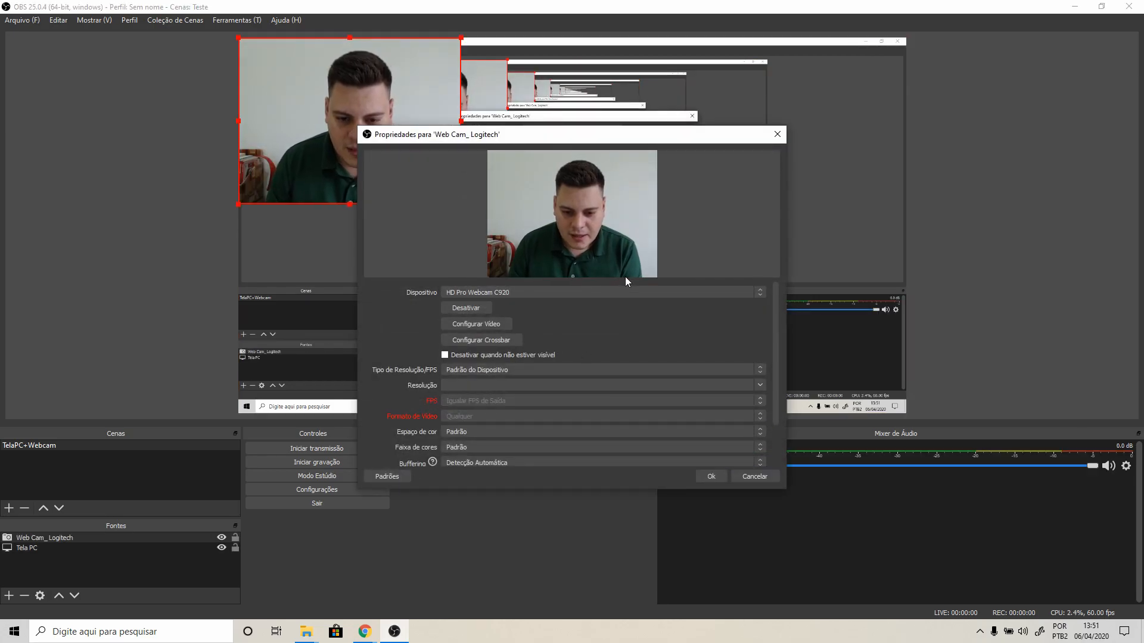
Set the webcam source's device to HD Pro Webcam C920 and accept its properties.
click(618, 293)
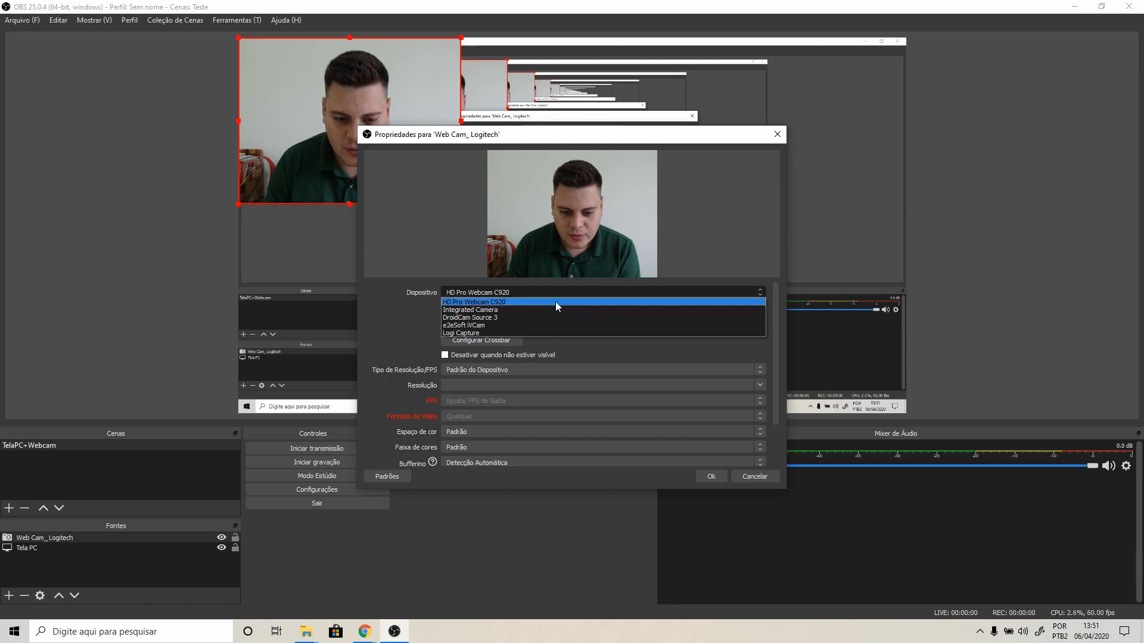
click(481, 303)
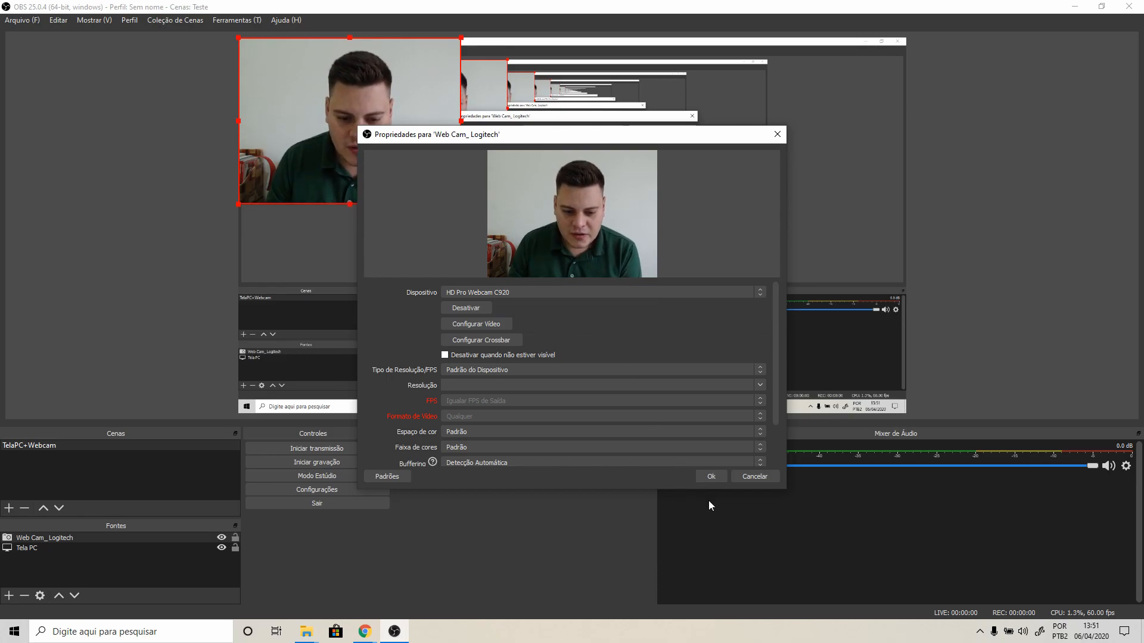
click(712, 477)
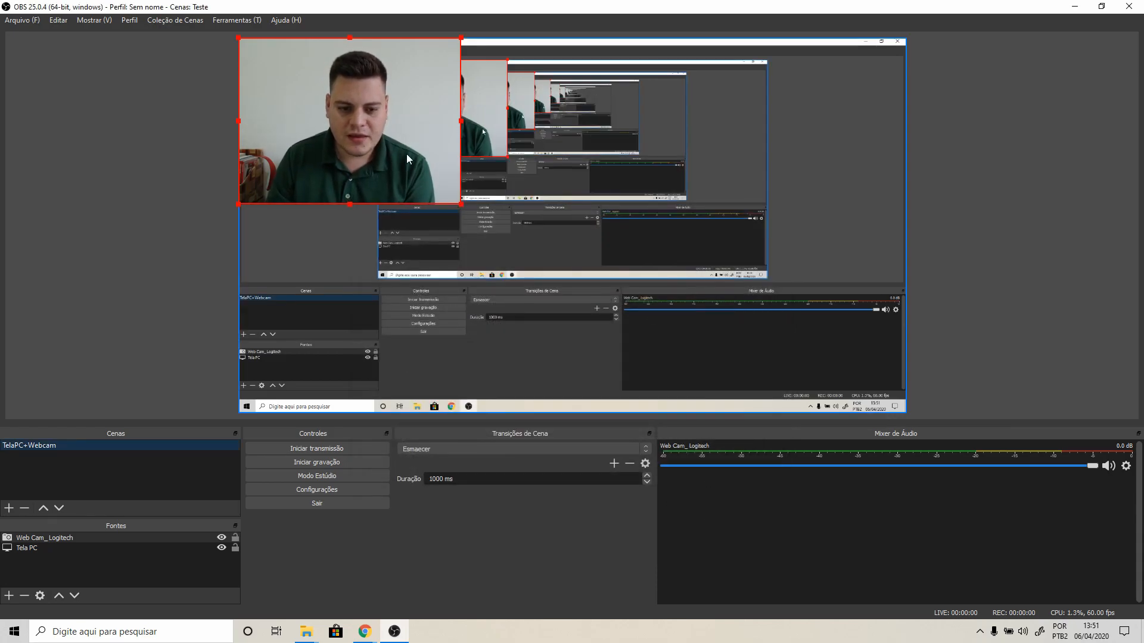
Shrink the webcam image to about a quarter of the canvas width and place it in the canvas's lower-right corner over the screen capture.
drag(402, 106, 846, 316)
drag(683, 252, 710, 372)
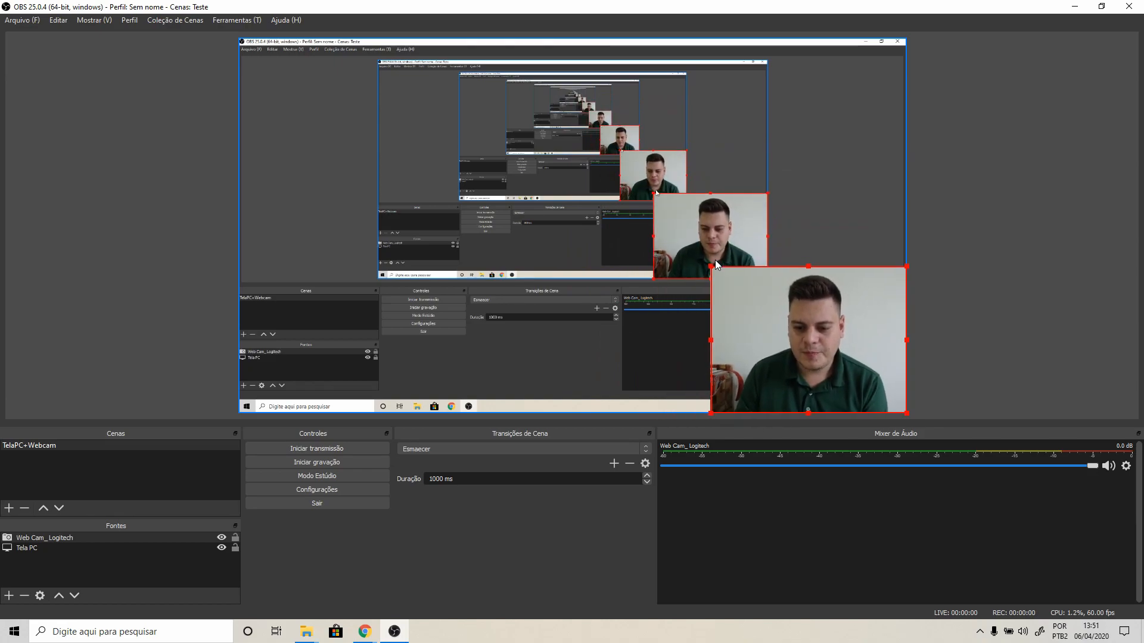
drag(710, 263, 741, 296)
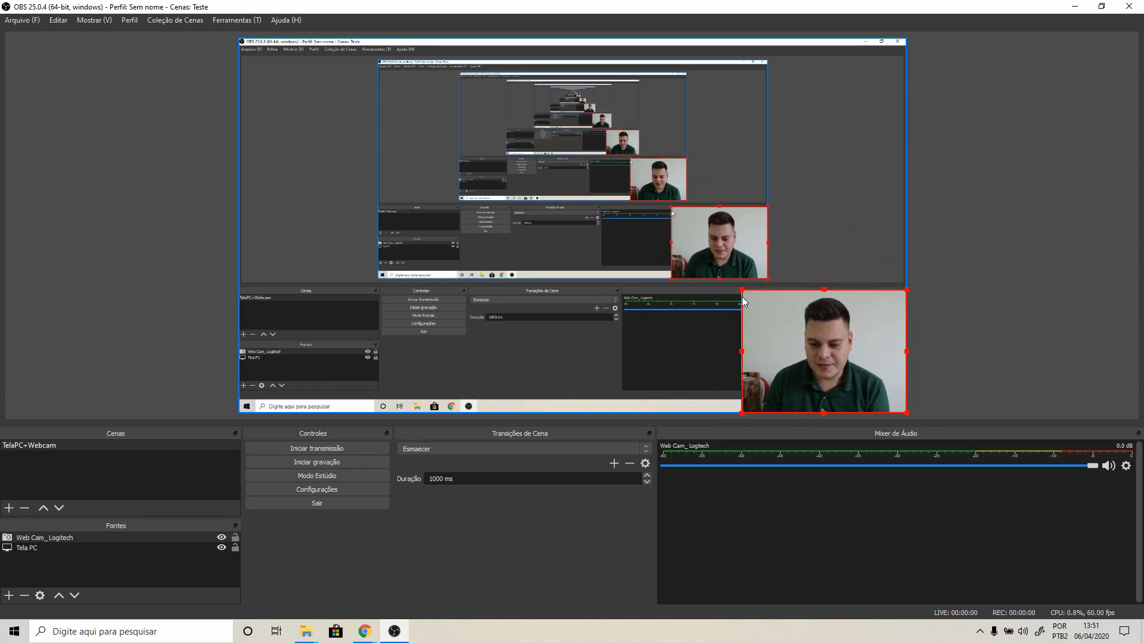
click(738, 295)
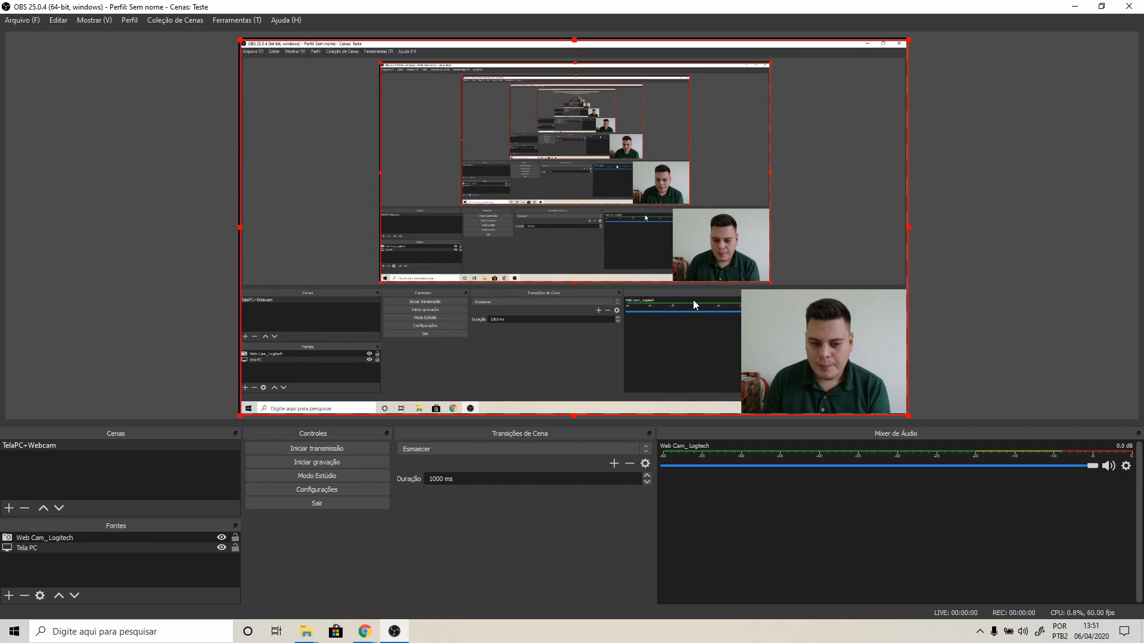
drag(692, 305, 693, 298)
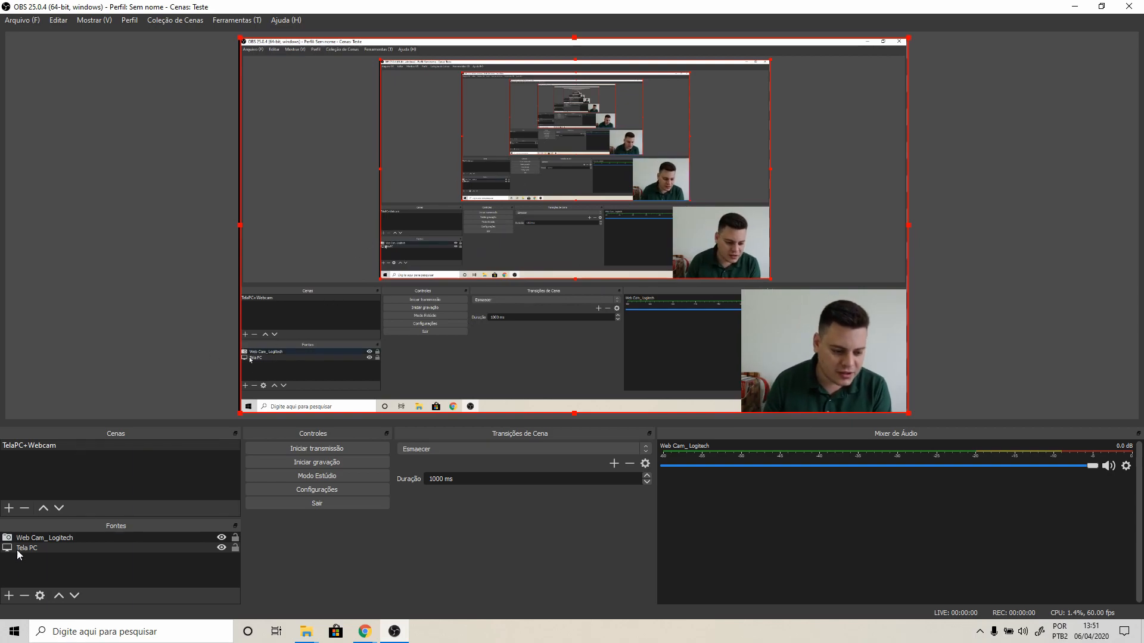
Add an audio input capture source named Microfone WebCAM, using the device Microfone (HD Pro Webcam C920).
click(10, 596)
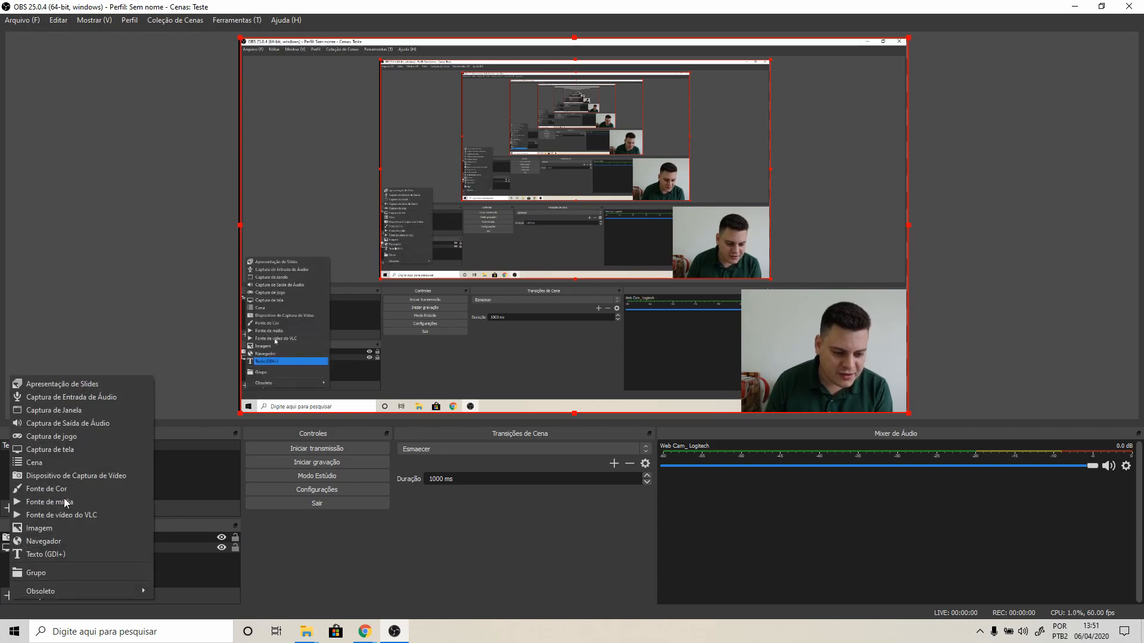
click(89, 397)
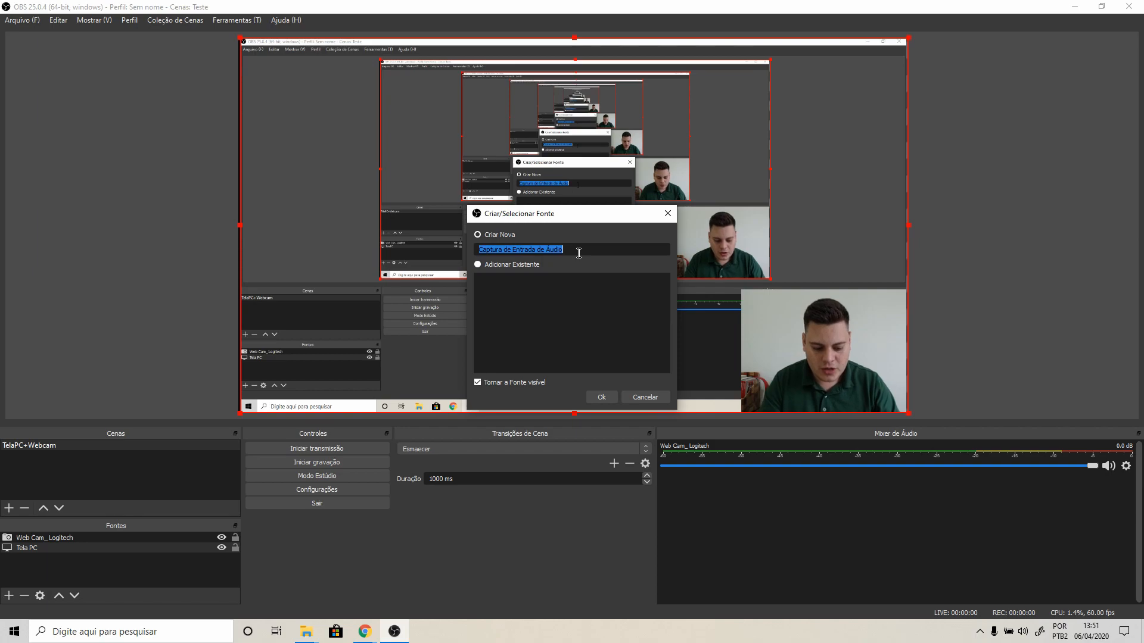
text(S)
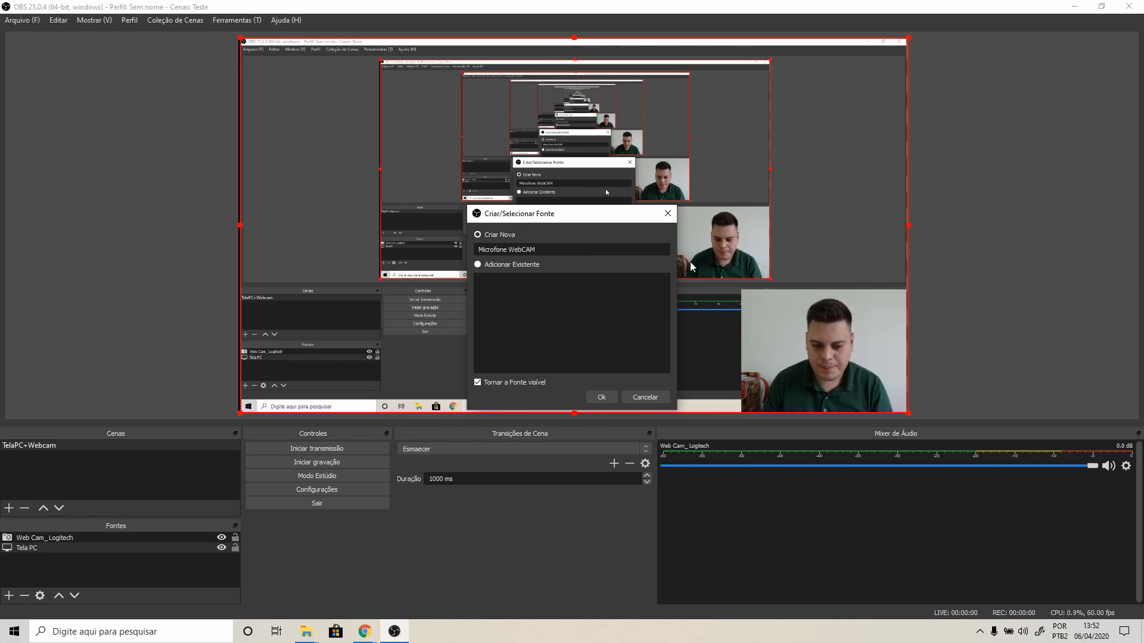
click(601, 397)
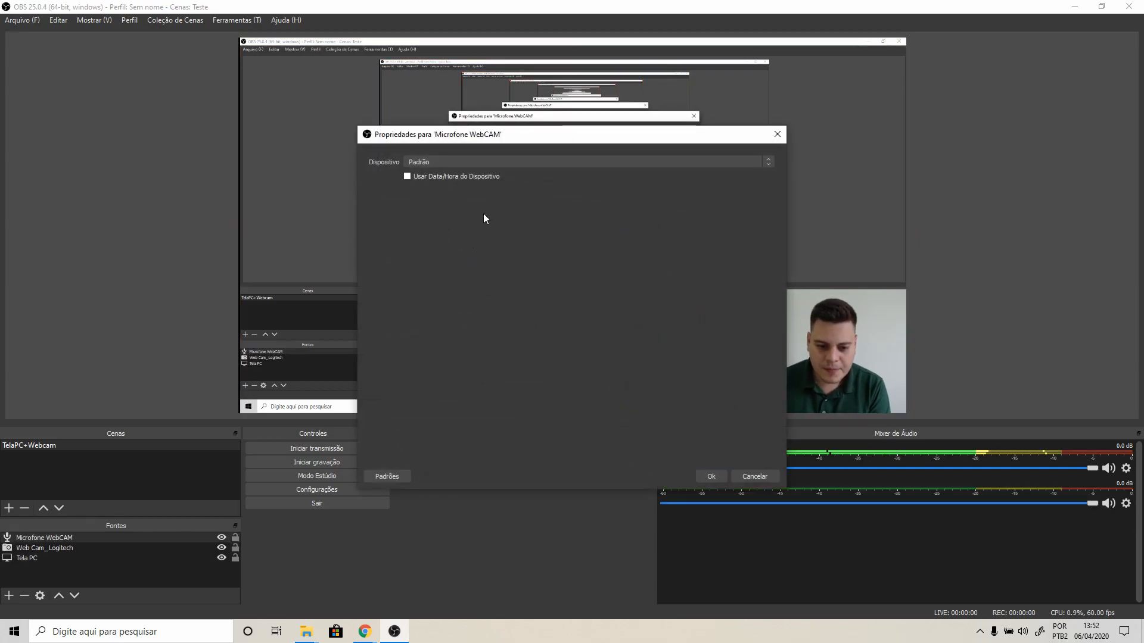
click(517, 162)
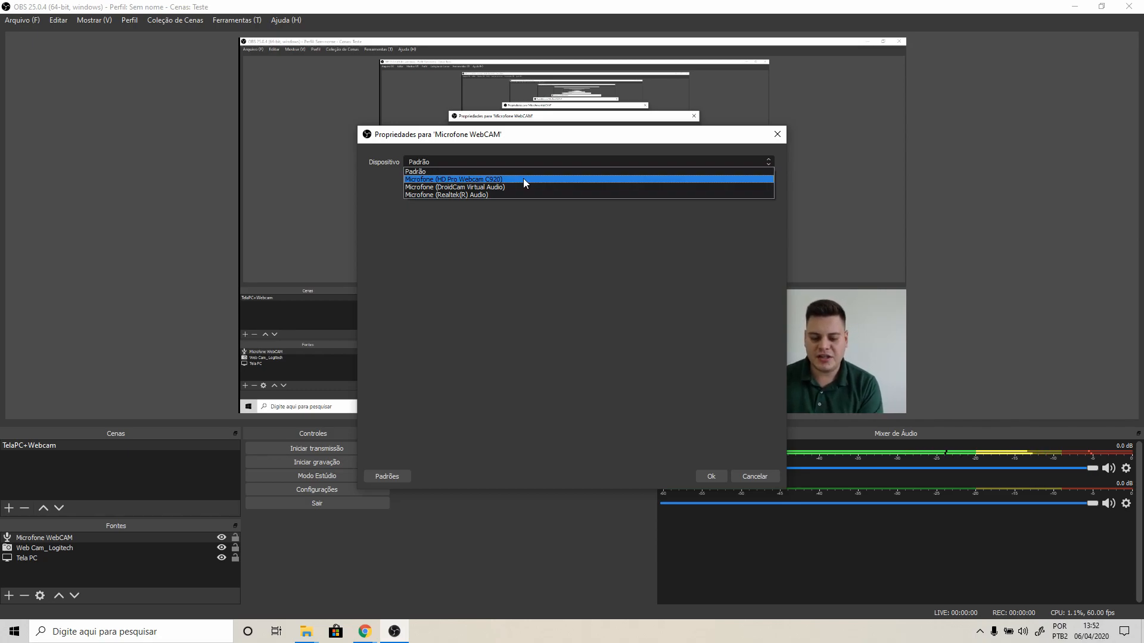
click(523, 179)
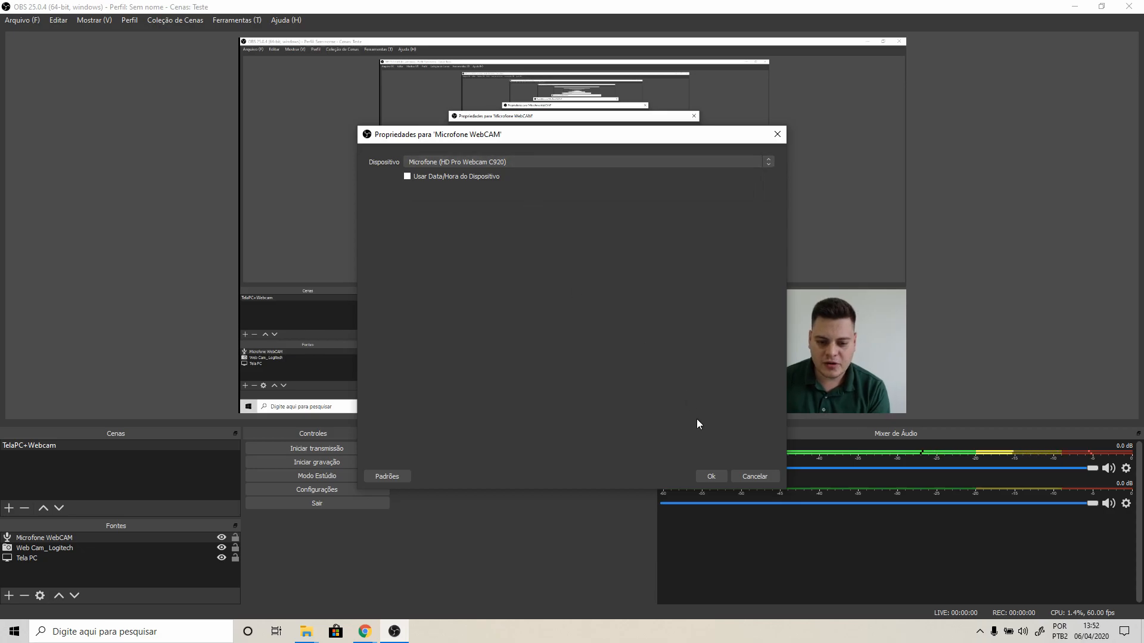
click(711, 476)
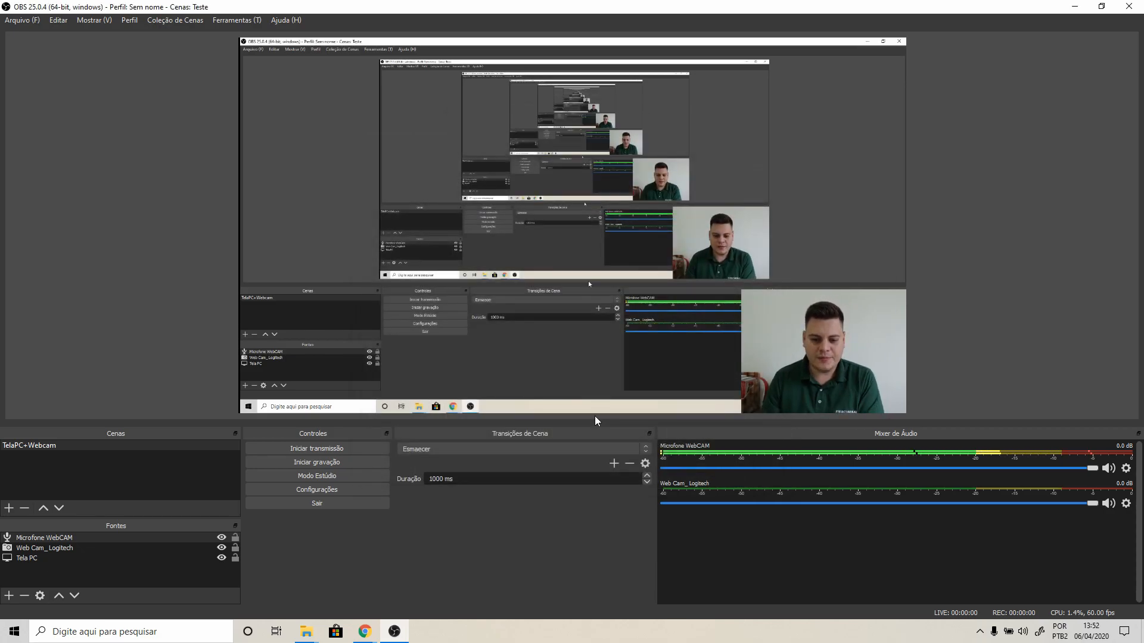
click(38, 547)
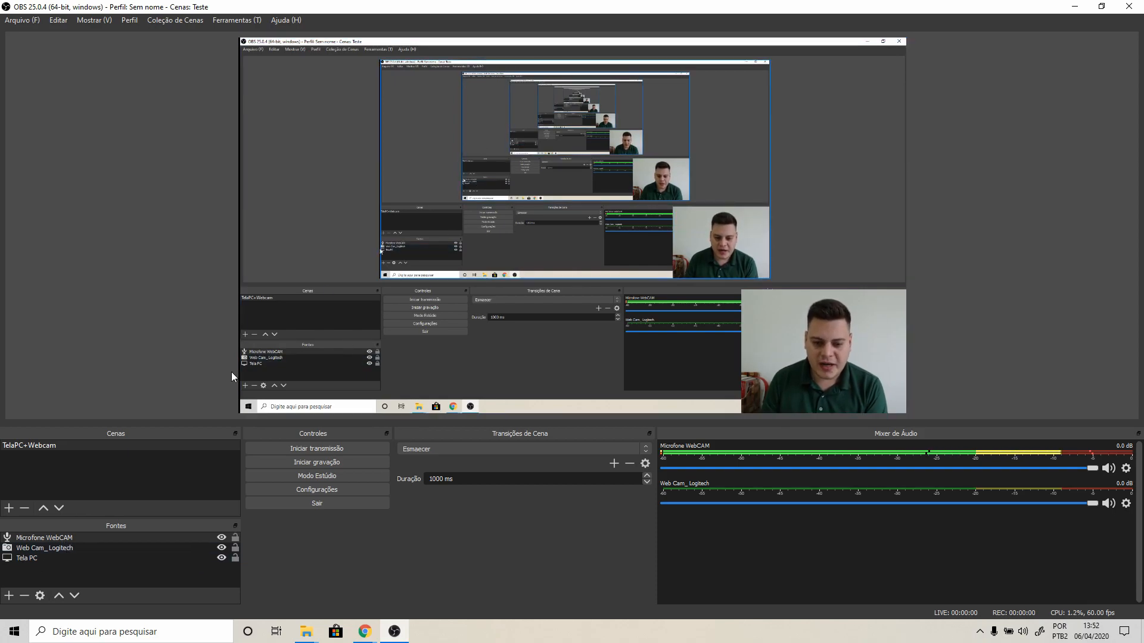
click(30, 447)
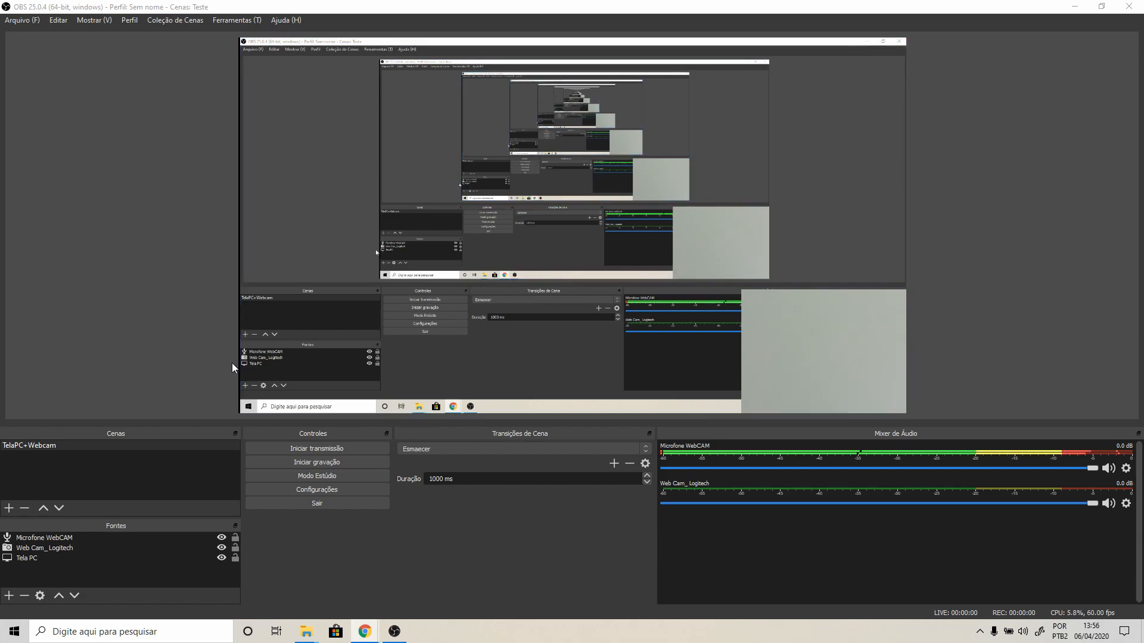
click(75, 480)
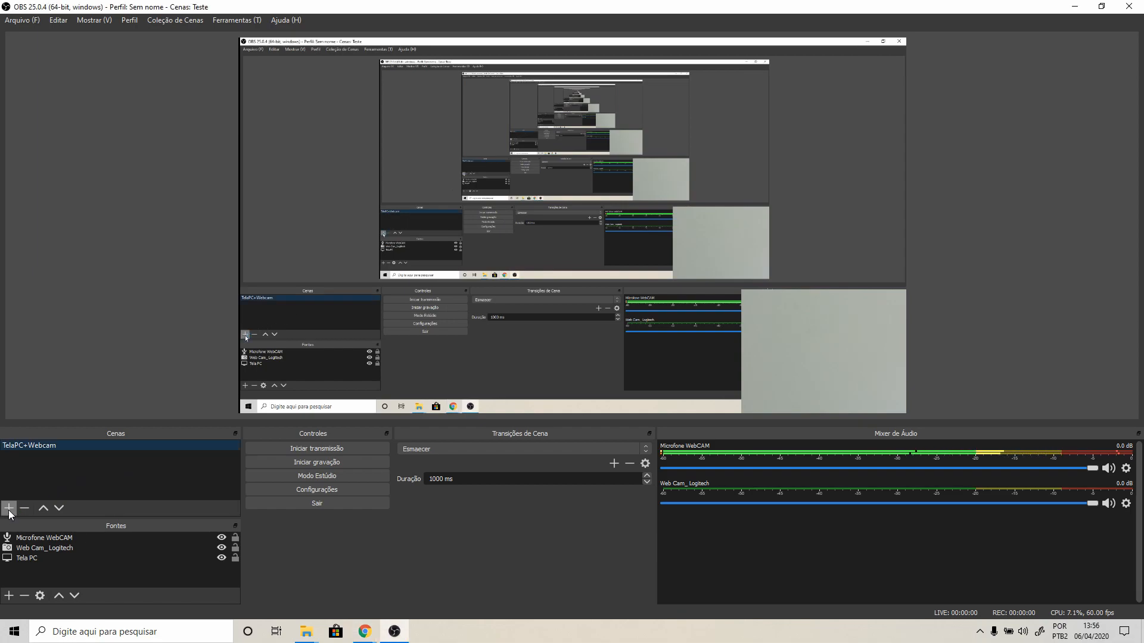
Add a second scene named Webcam.
click(9, 509)
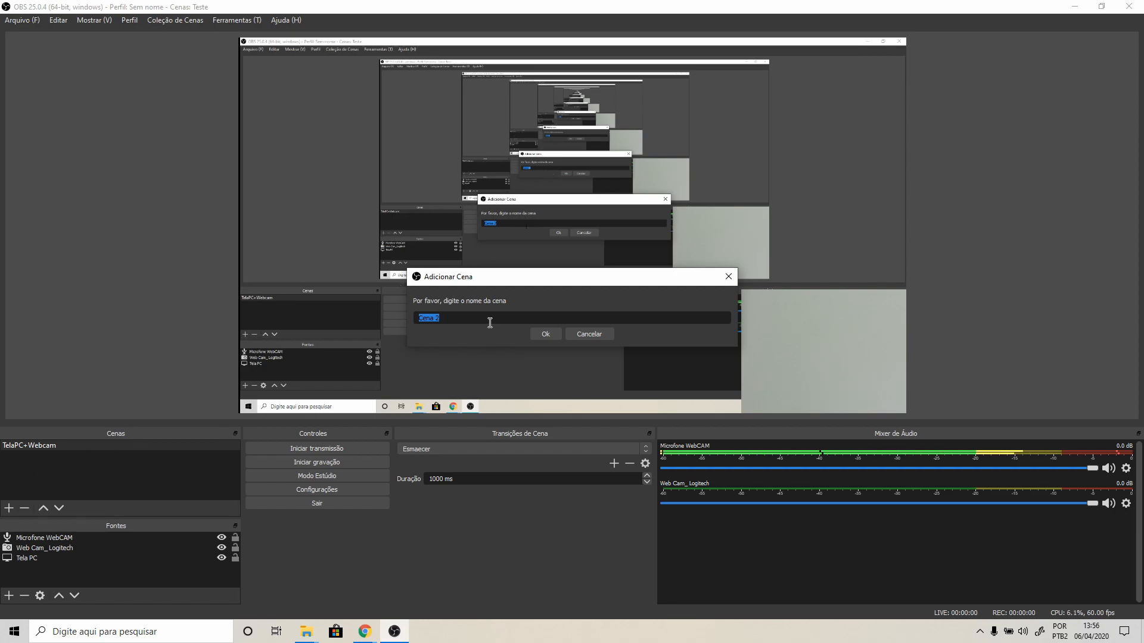
text(Webcam)
click(539, 333)
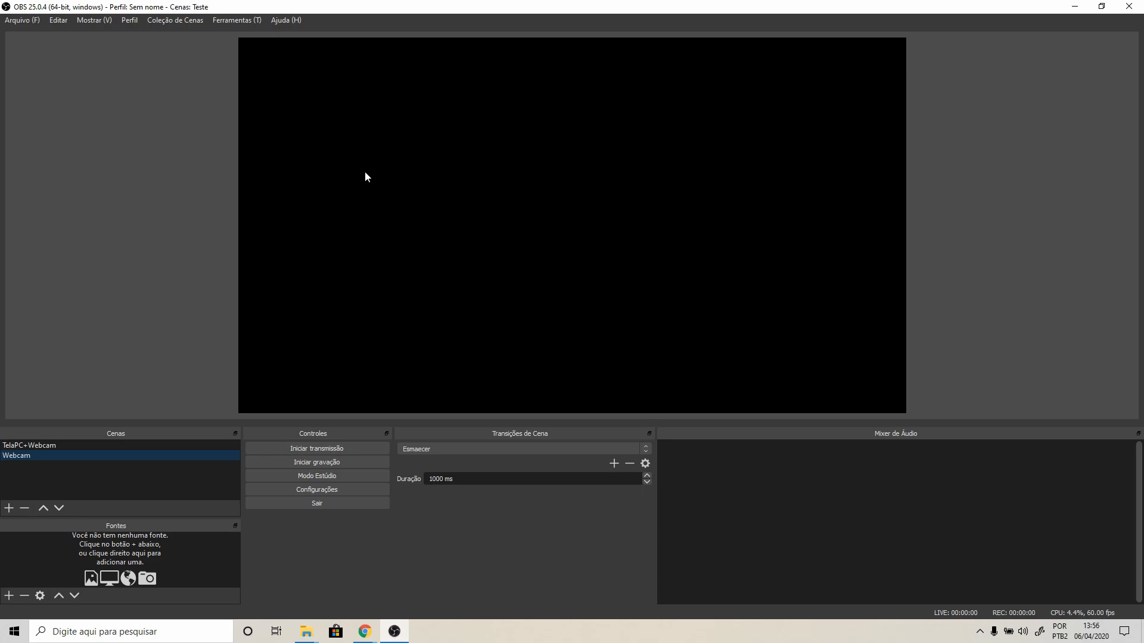
Add the existing Web Cam_ Logitech video capture source to the Webcam scene.
click(9, 596)
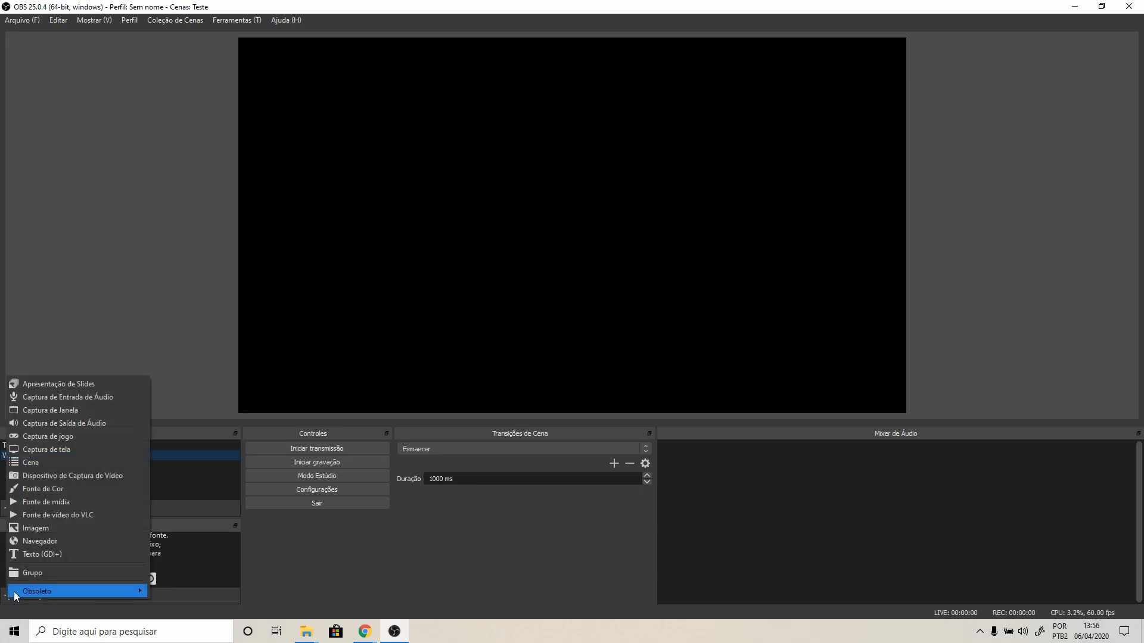
click(74, 480)
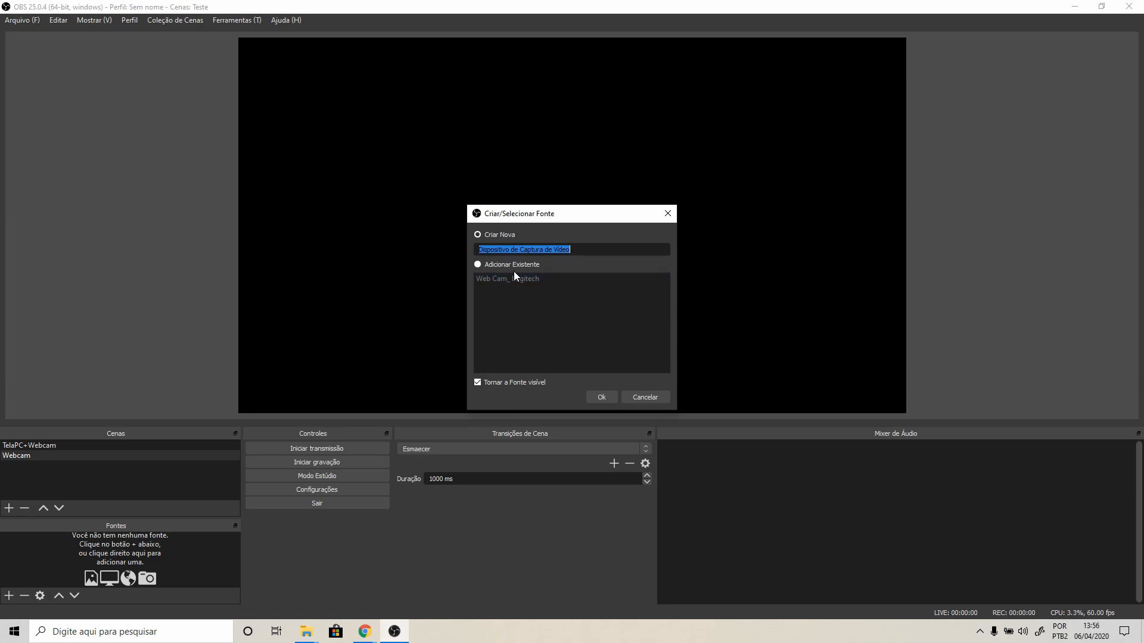
click(497, 268)
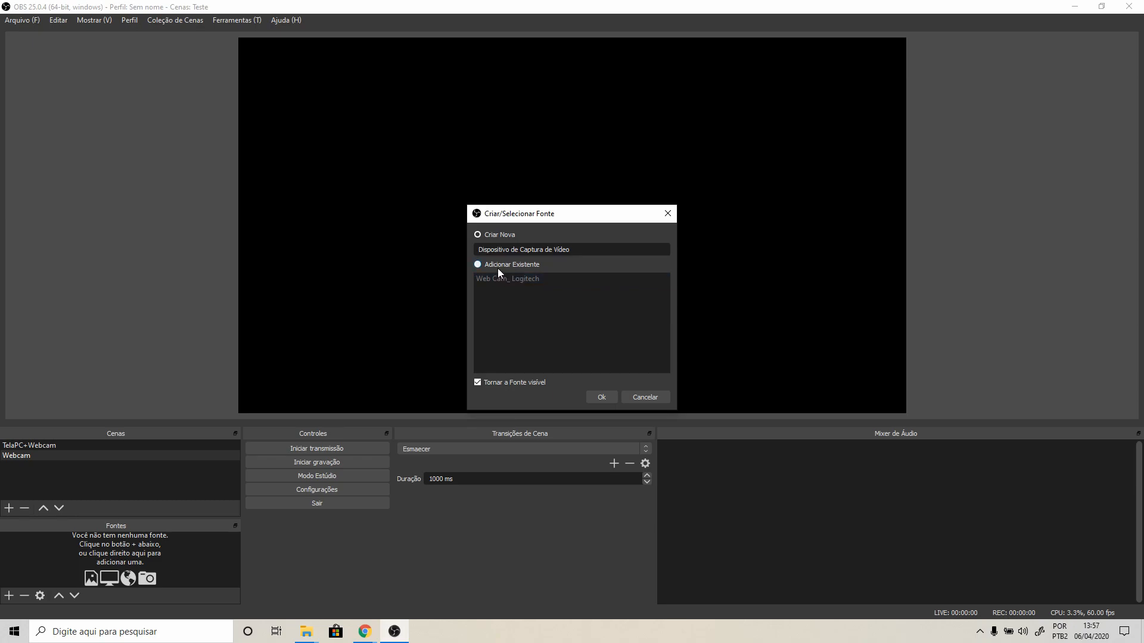
click(503, 280)
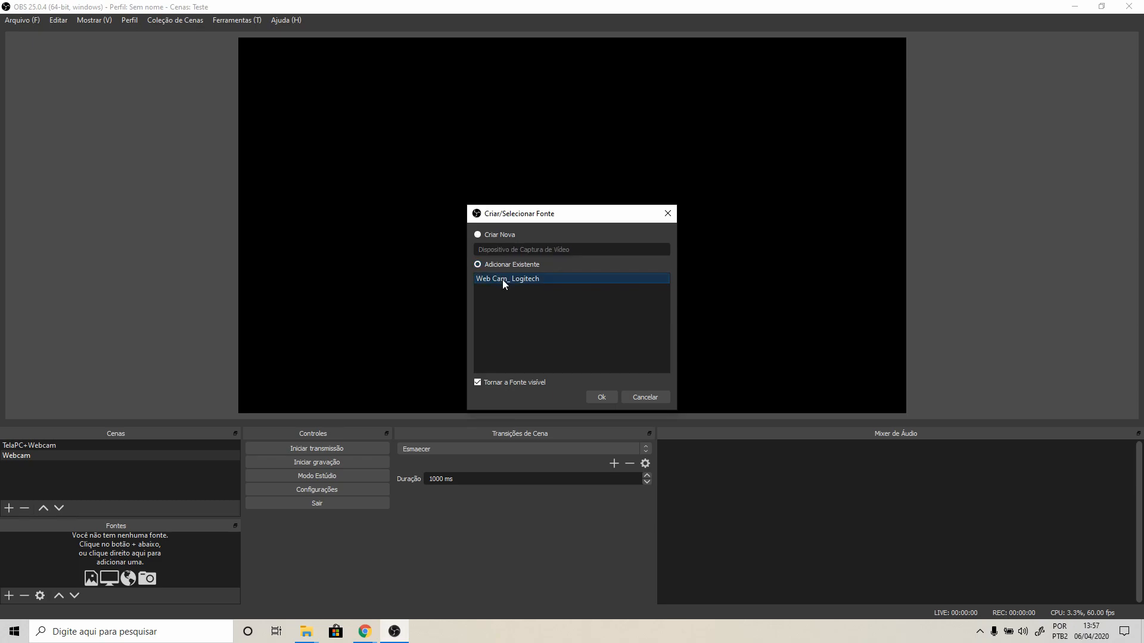
click(604, 398)
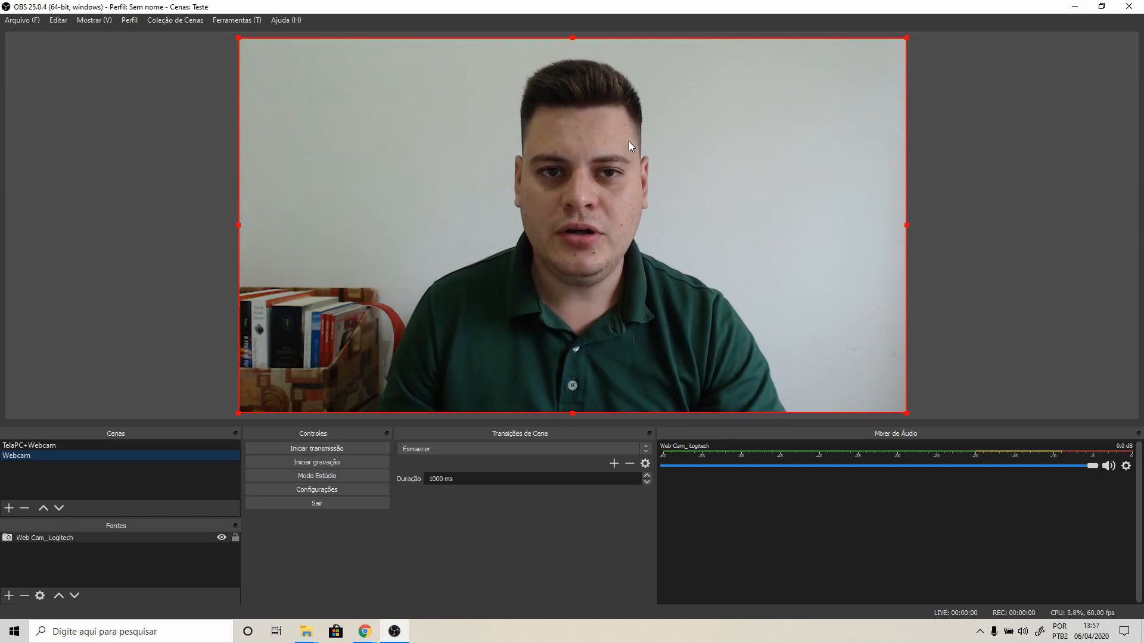
Add the existing Microfone WebCAM audio input capture source to the Webcam scene.
click(10, 598)
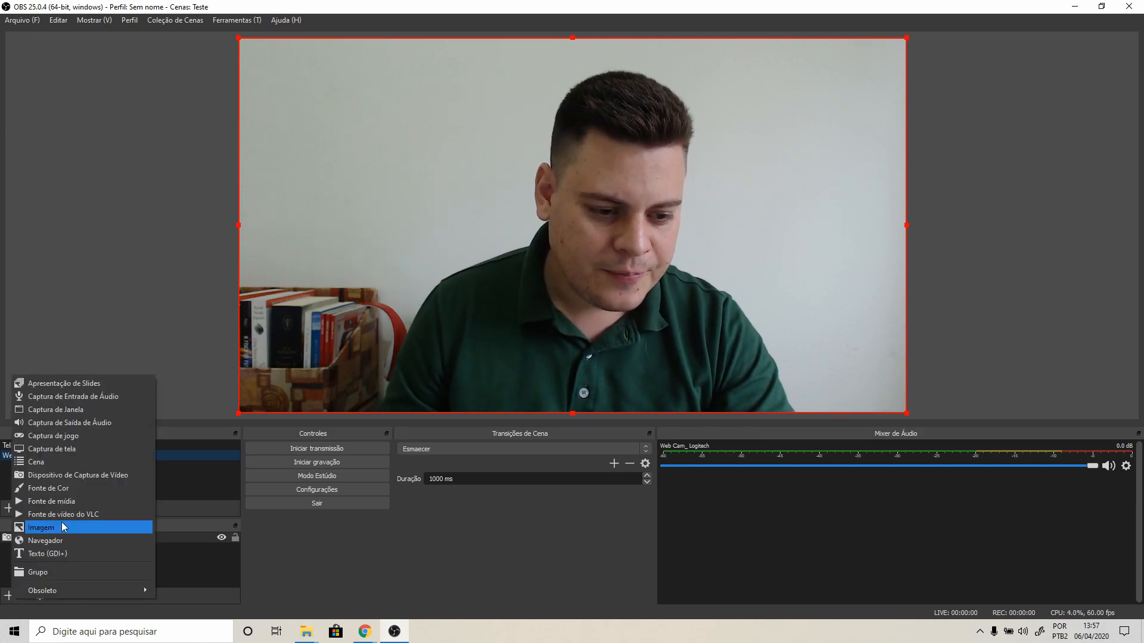
click(94, 398)
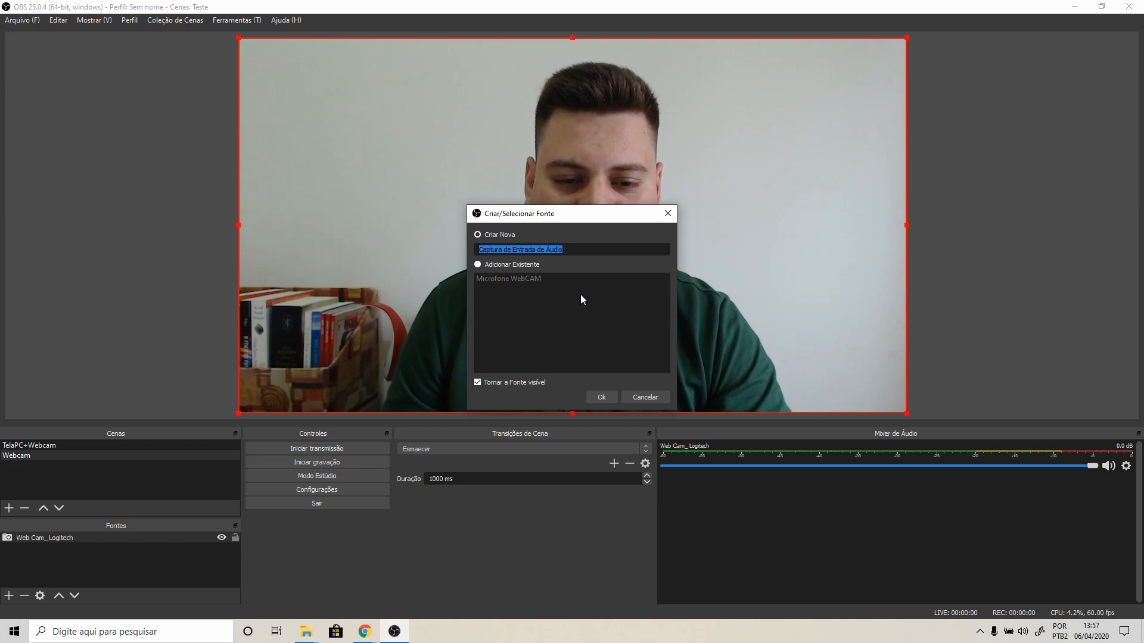
click(498, 265)
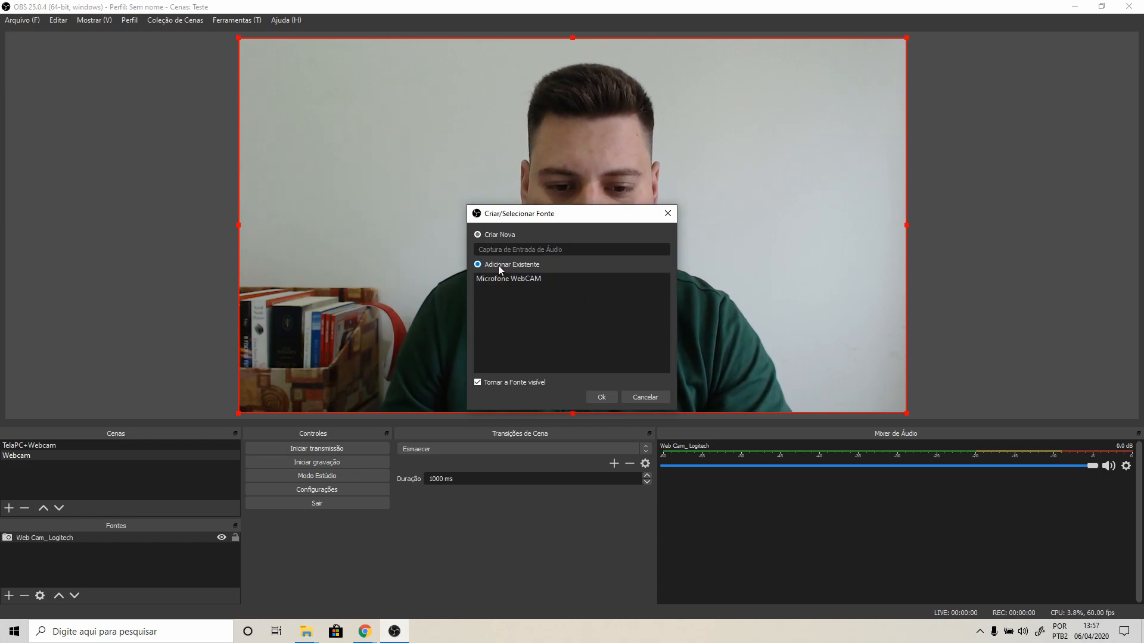
click(491, 279)
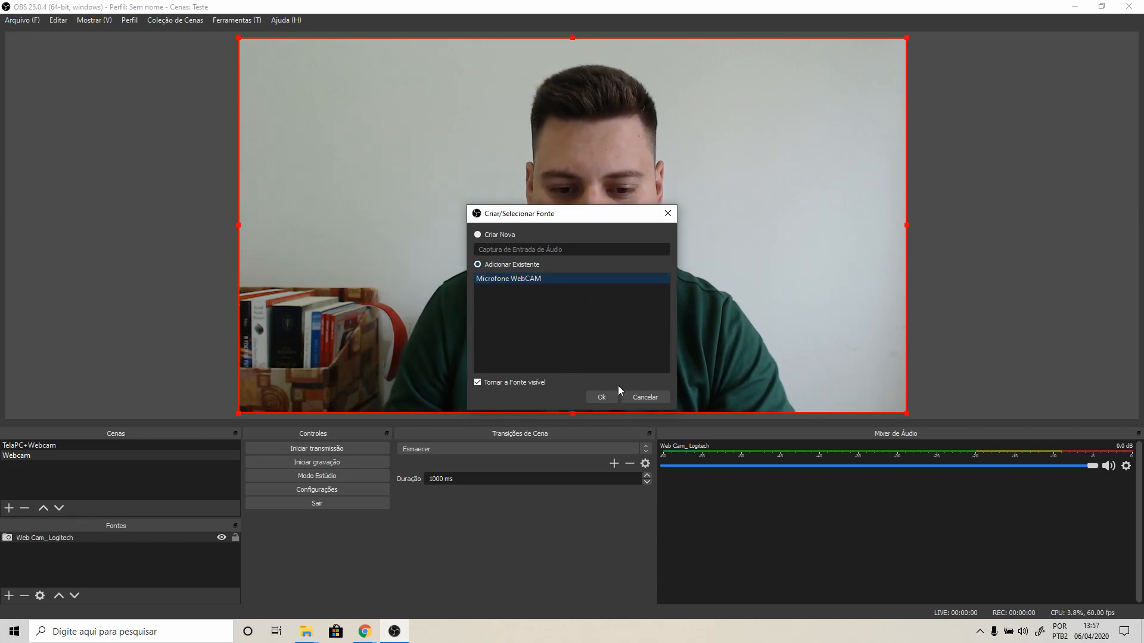
click(601, 397)
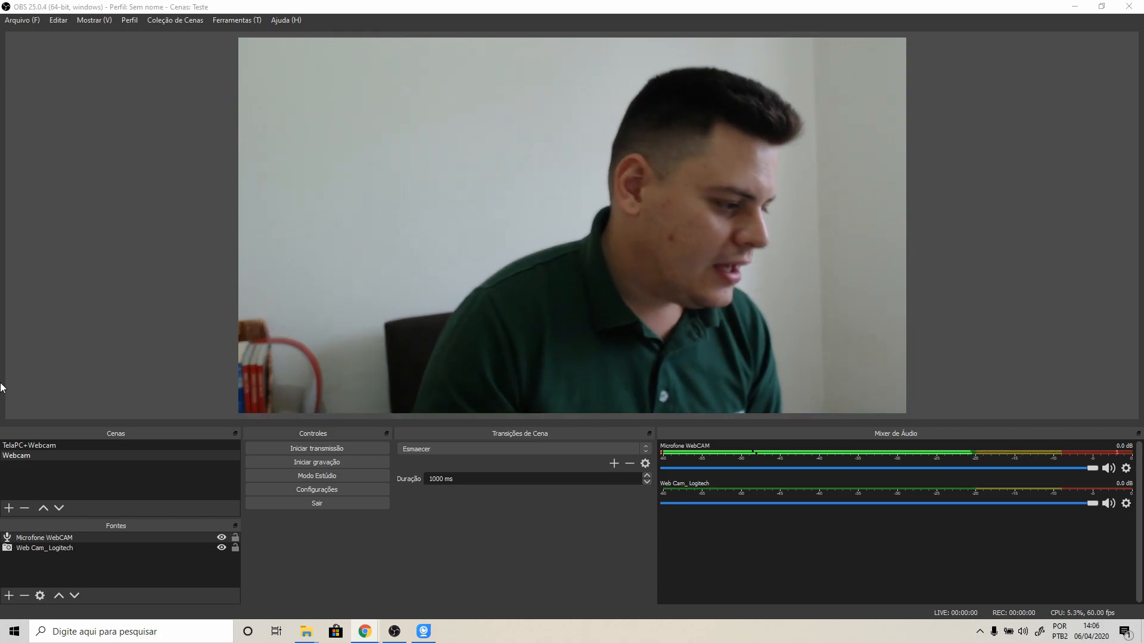
Add a third scene named Duas Cameras.
click(9, 507)
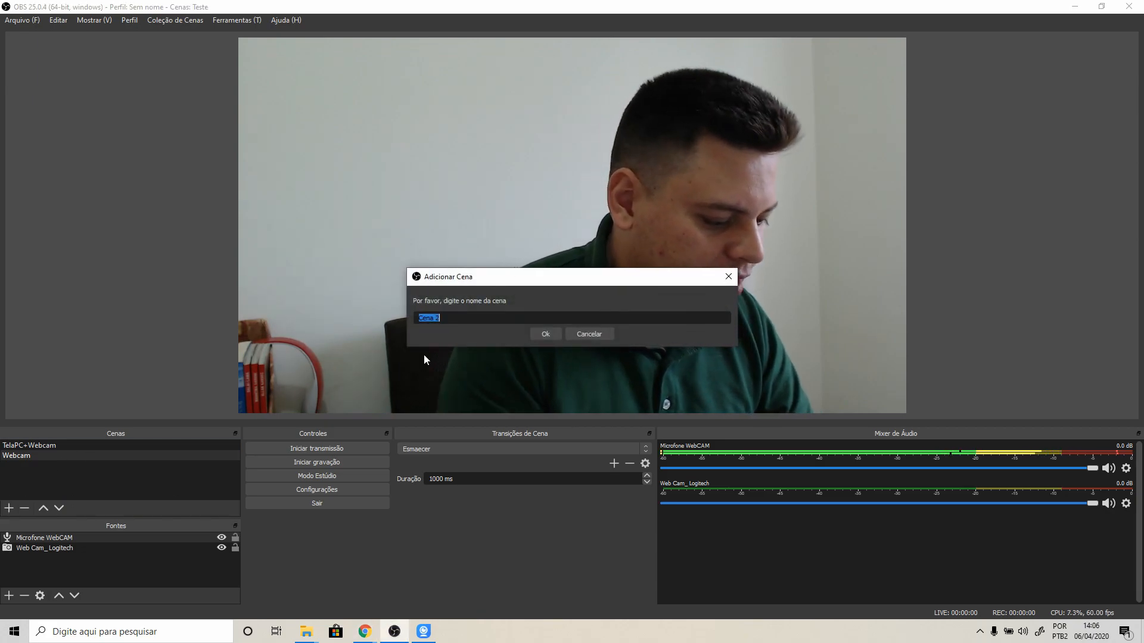
text(Duas Cameras)
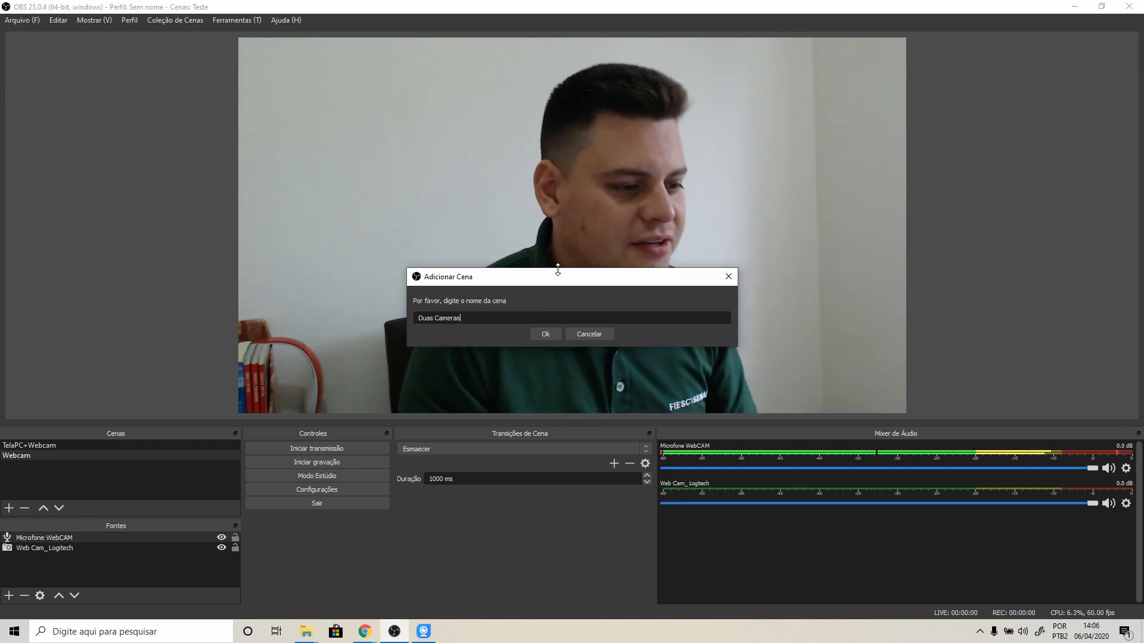
click(546, 335)
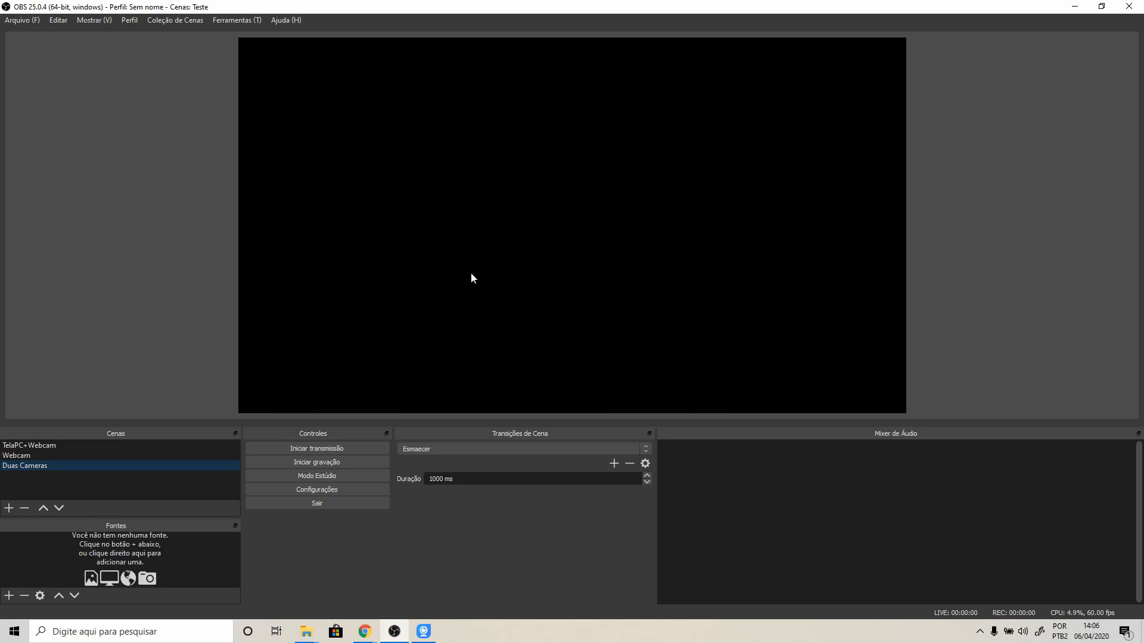
Add the existing Web Cam_ Logitech video capture source to the Duas Cameras scene.
click(9, 595)
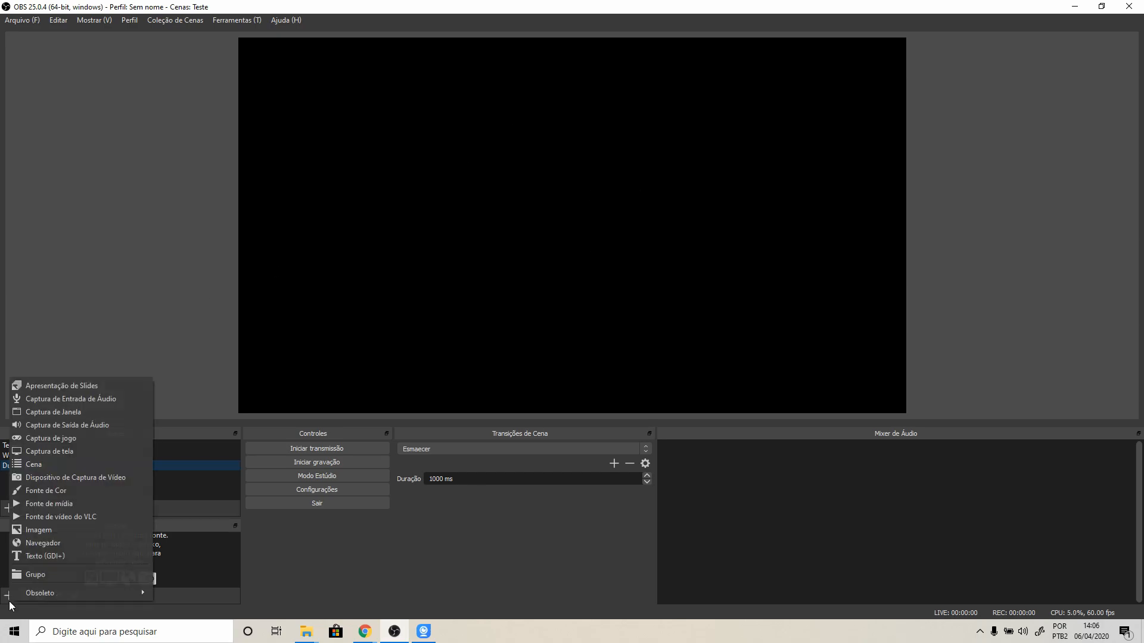
click(84, 478)
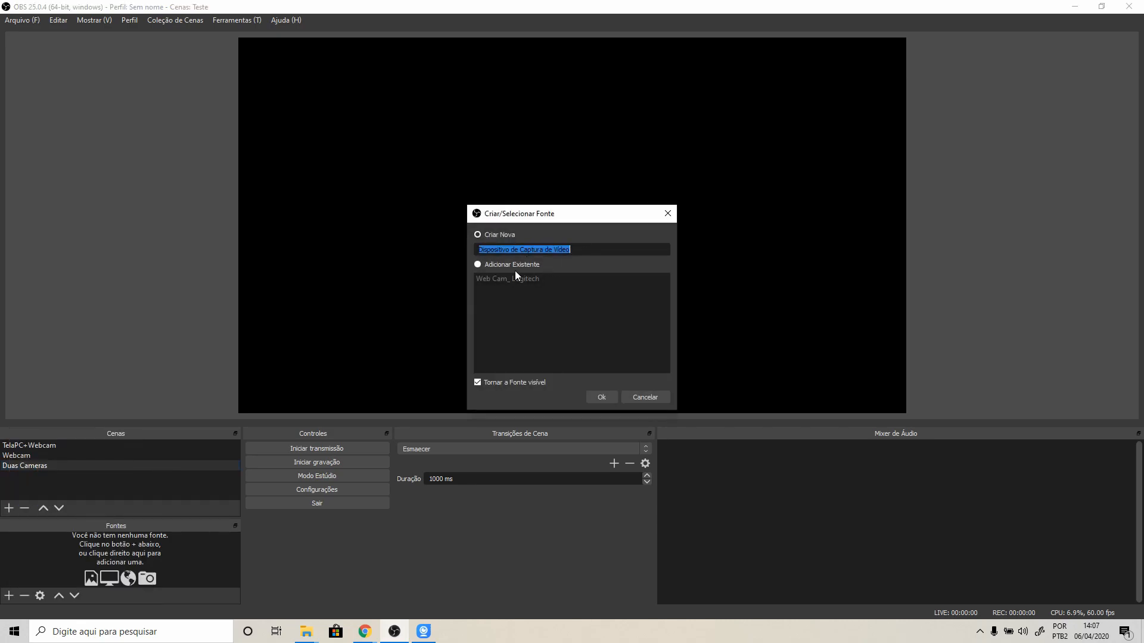
click(478, 265)
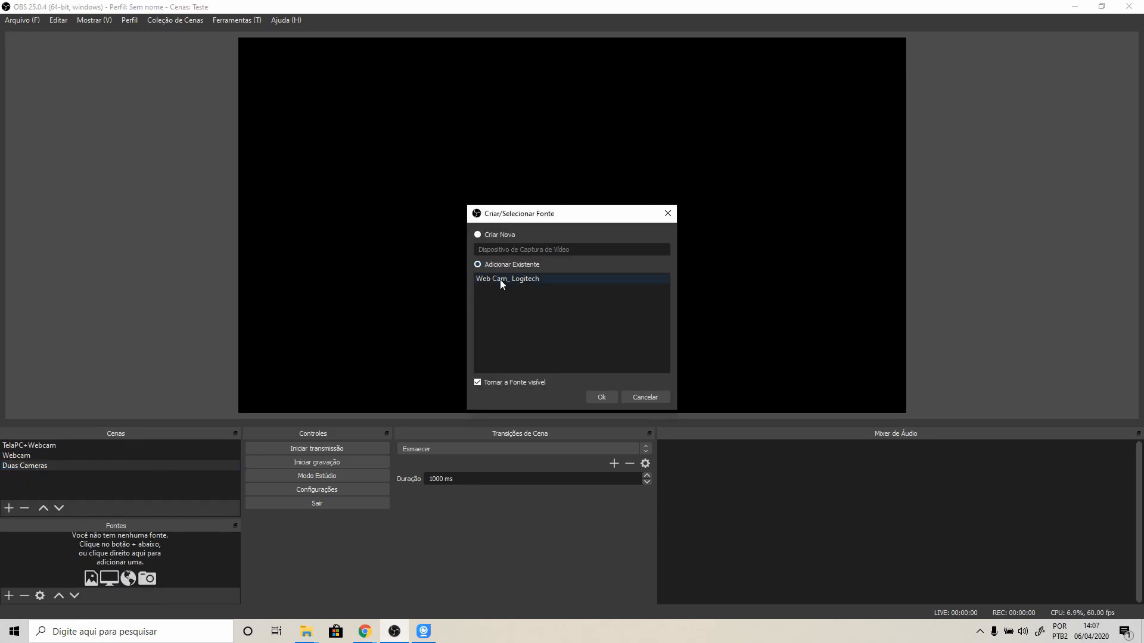
click(601, 398)
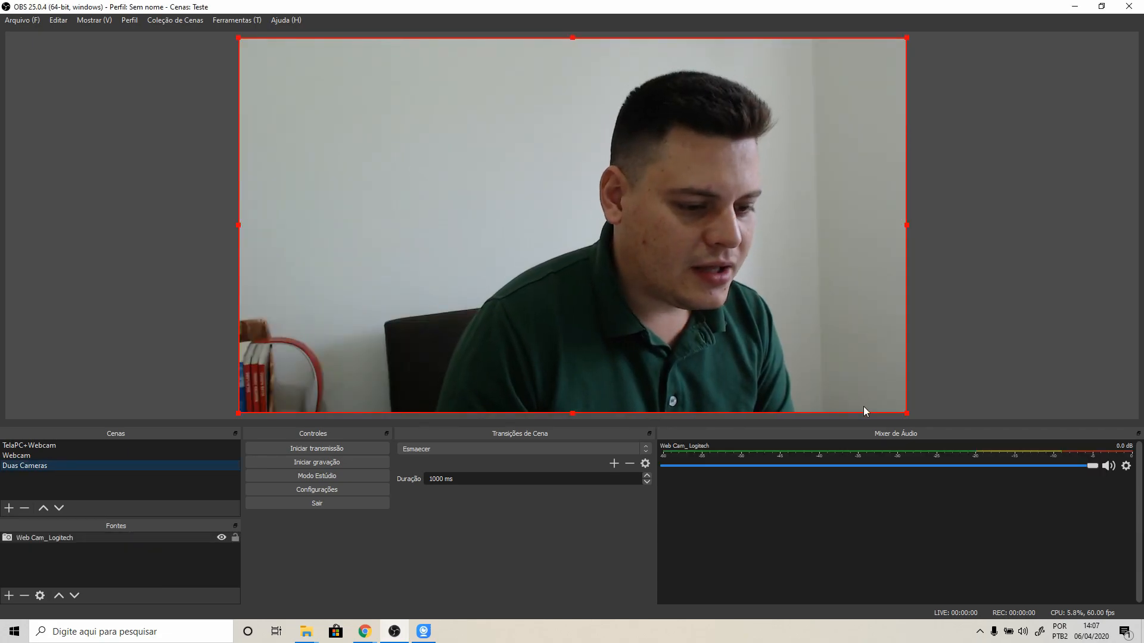
Shrink the webcam image to about half the canvas width, keeping it in the canvas's upper-left corner.
click(907, 415)
click(906, 413)
drag(906, 413, 471, 232)
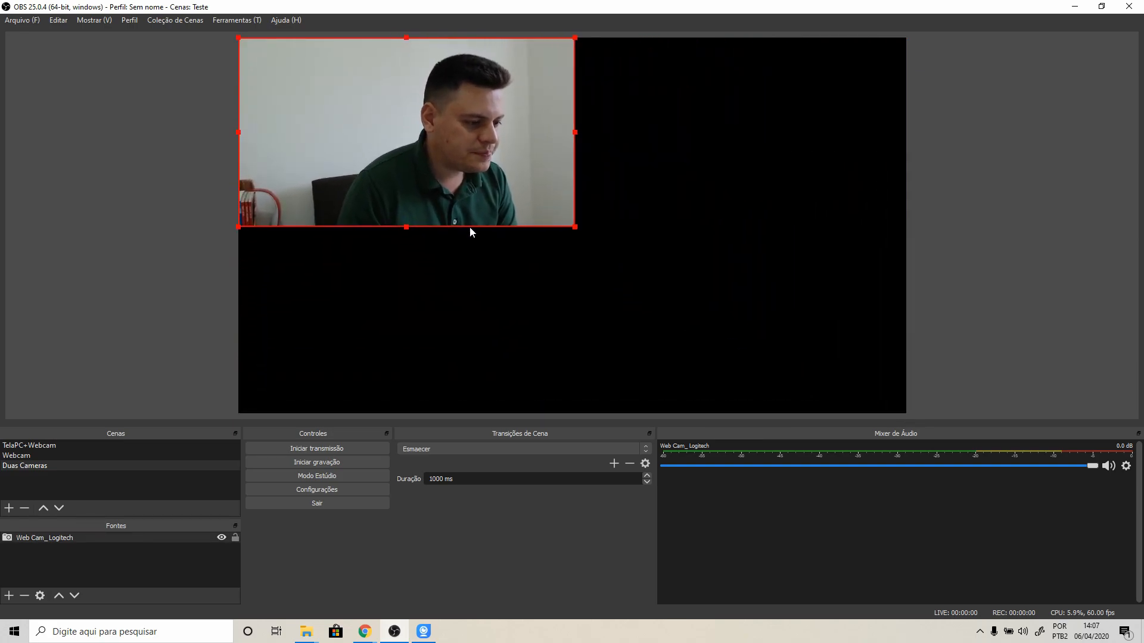
click(591, 320)
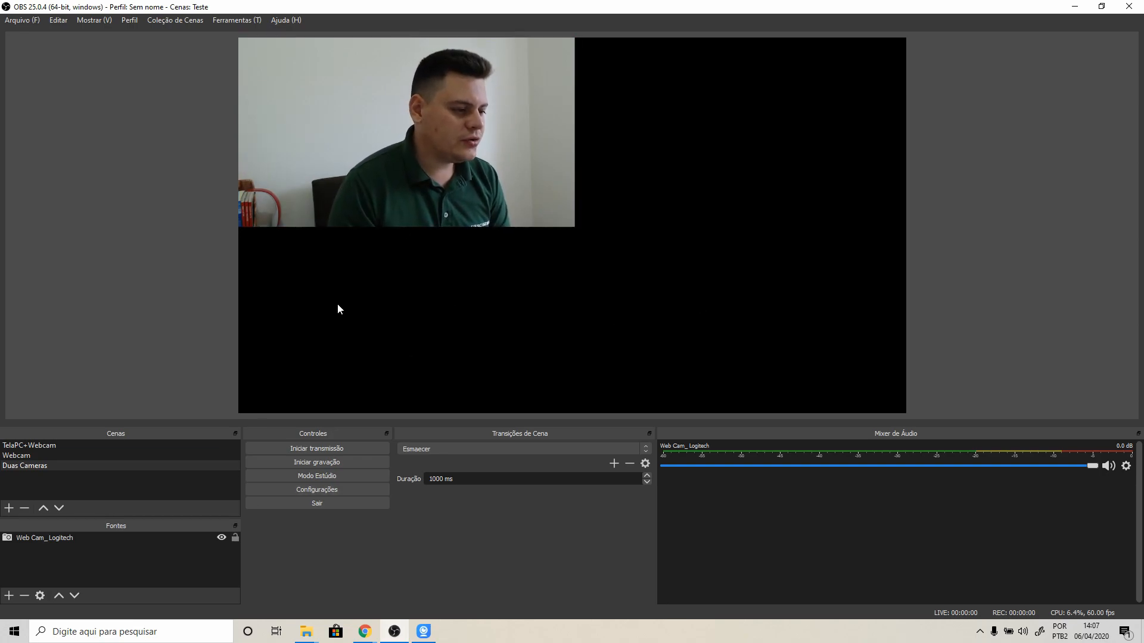
click(10, 597)
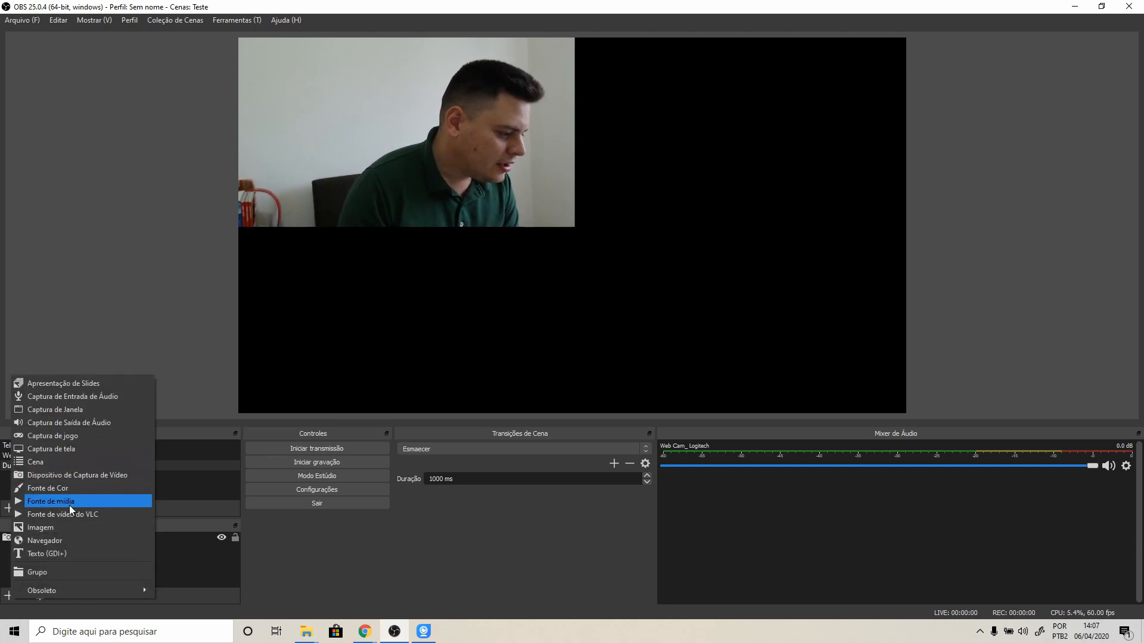
click(87, 409)
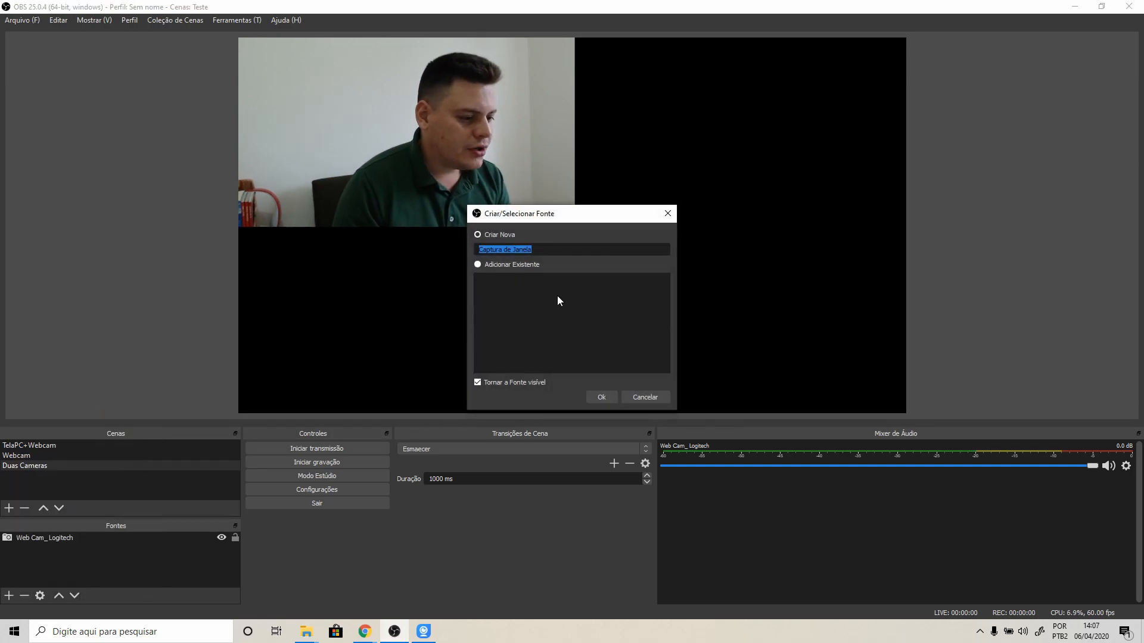
click(644, 396)
Switch to the iVCam window, try the horizontal and vertical flips in its camera settings, and return to OBS.
click(1076, 7)
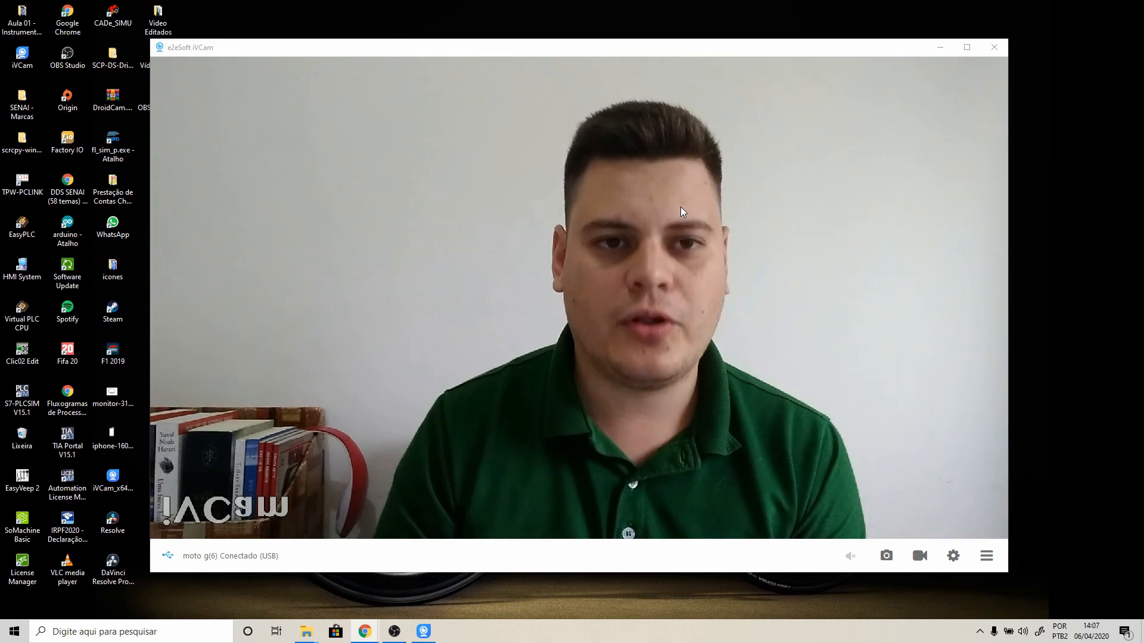
click(953, 555)
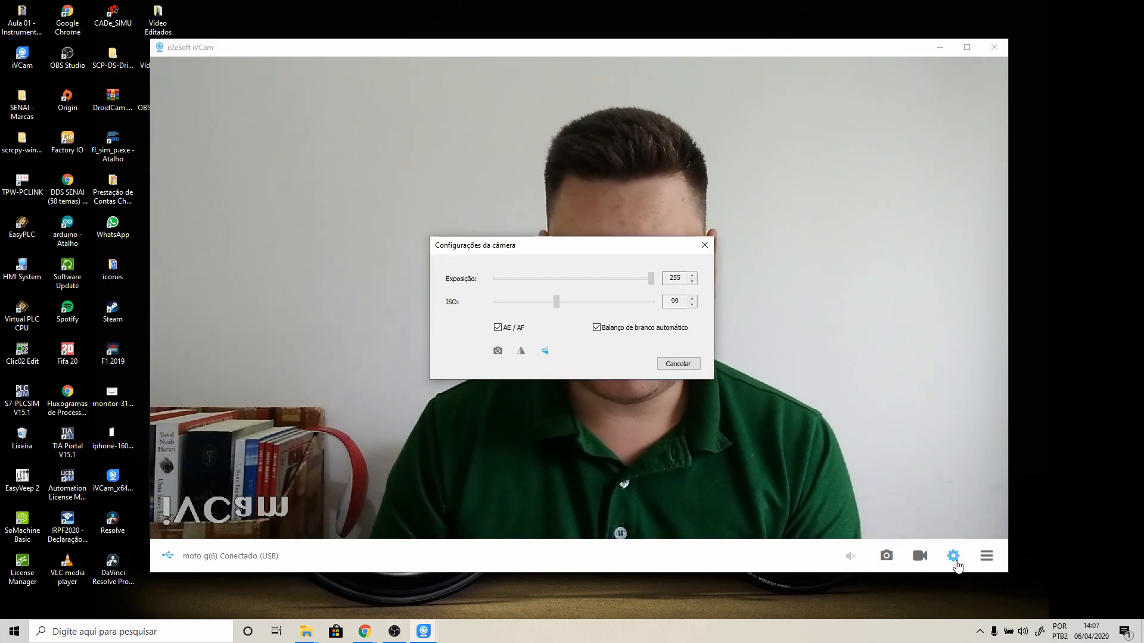
click(521, 352)
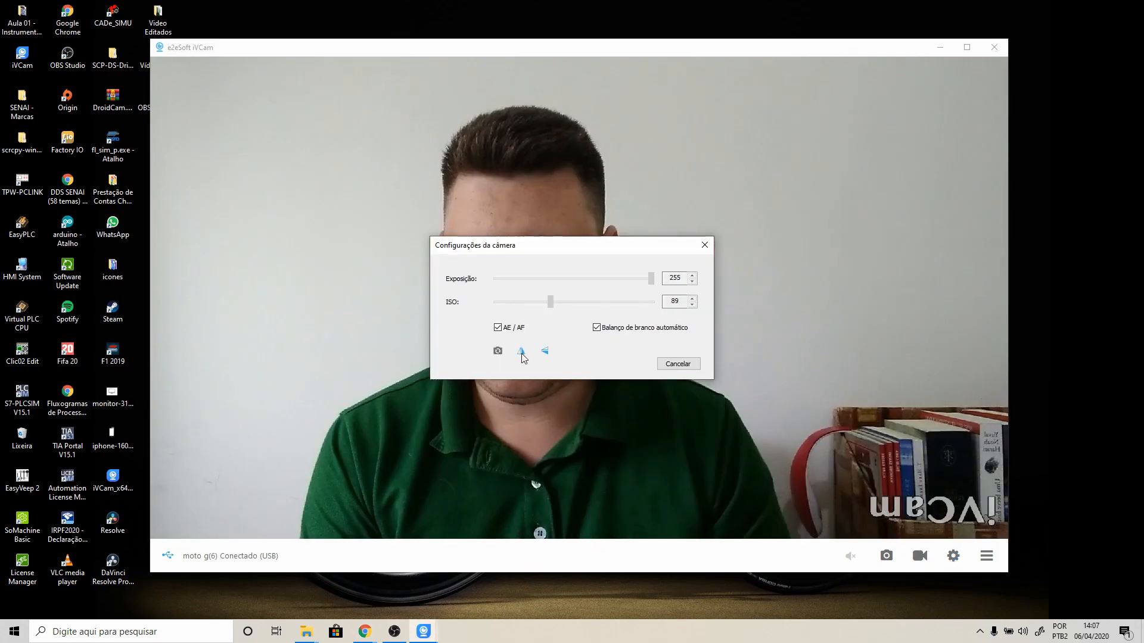
click(542, 352)
click(545, 354)
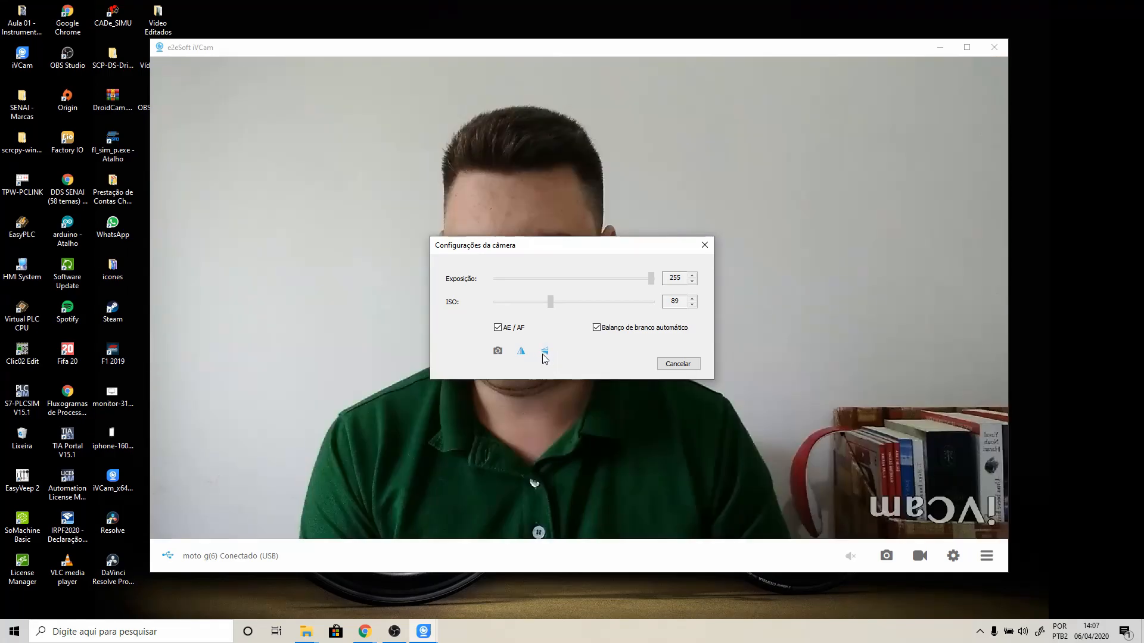
click(521, 353)
click(704, 245)
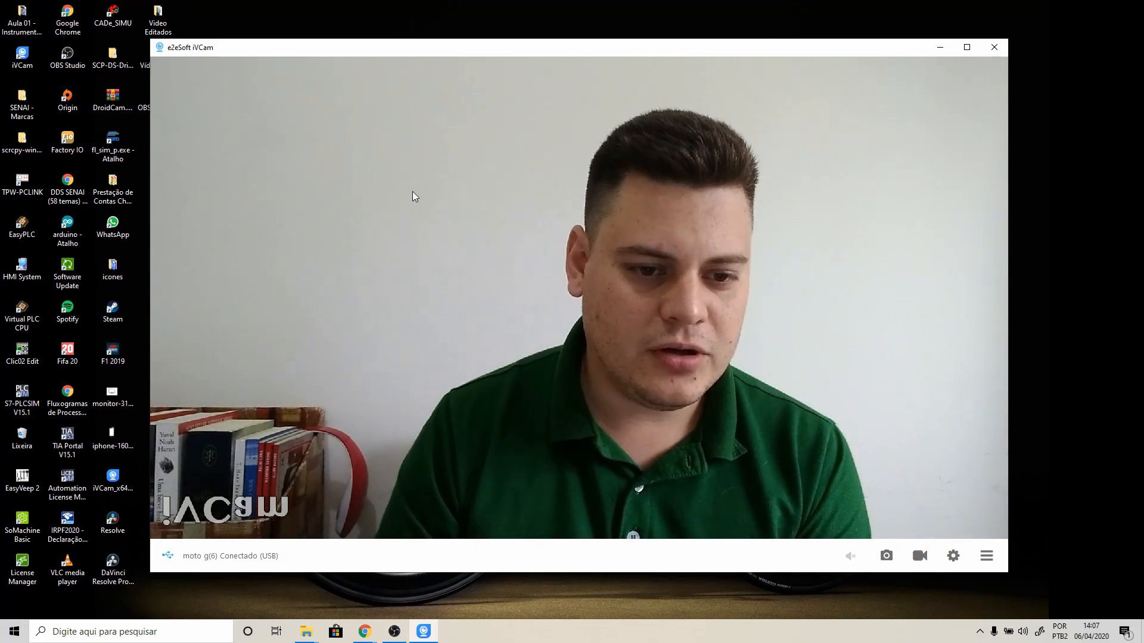
click(394, 633)
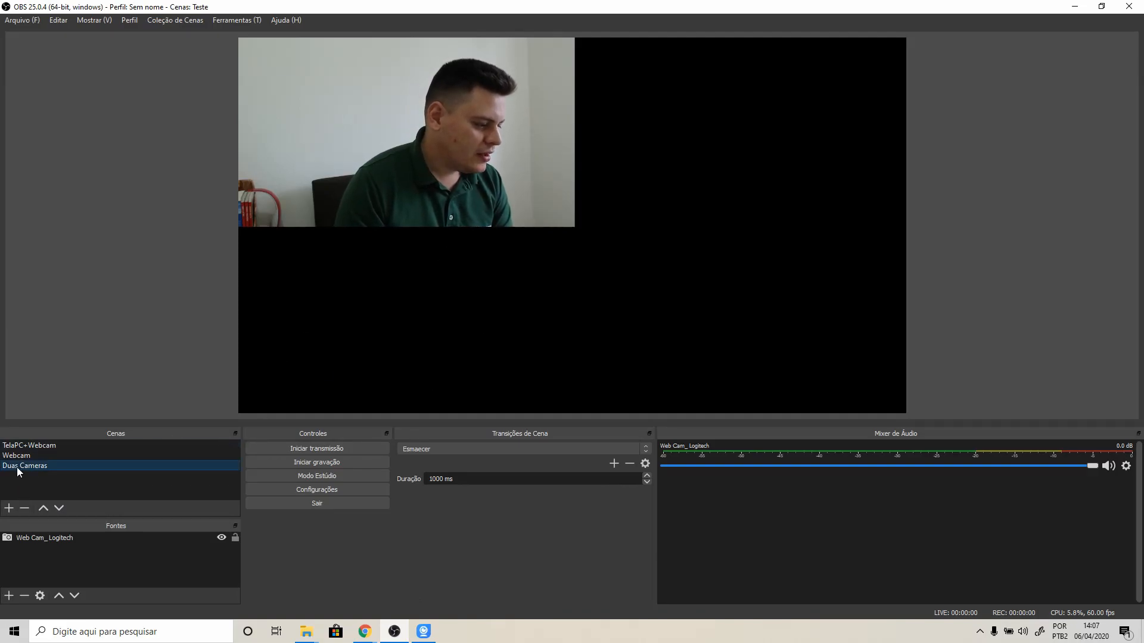
Add a window capture source named WebCam Celular to the Duas Cameras scene.
click(10, 596)
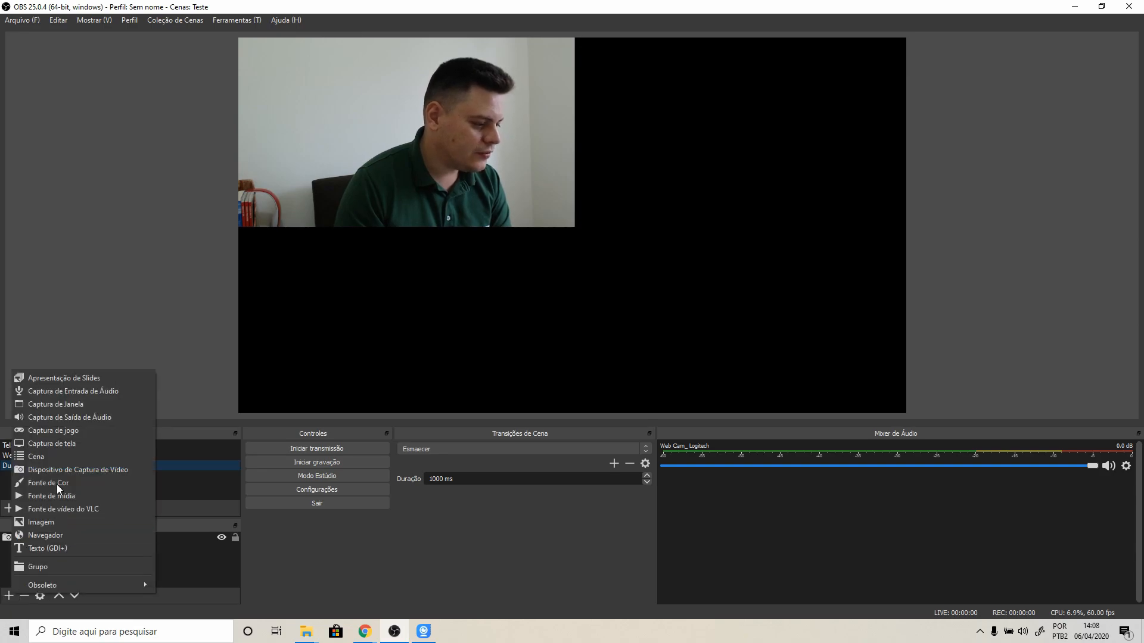
click(75, 407)
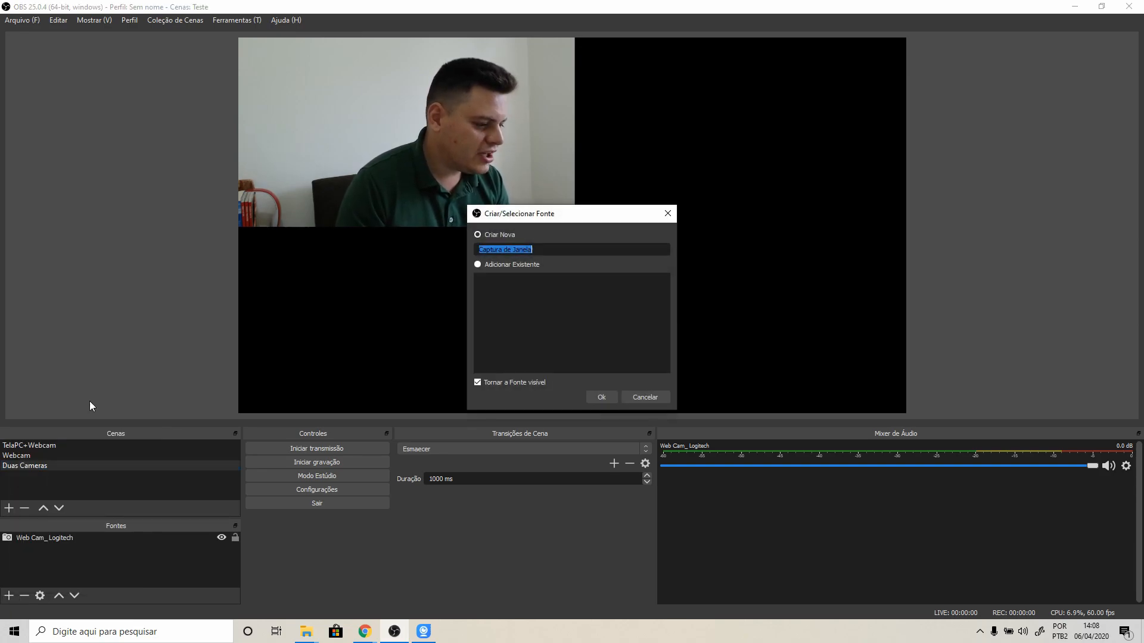
text(WebCam)
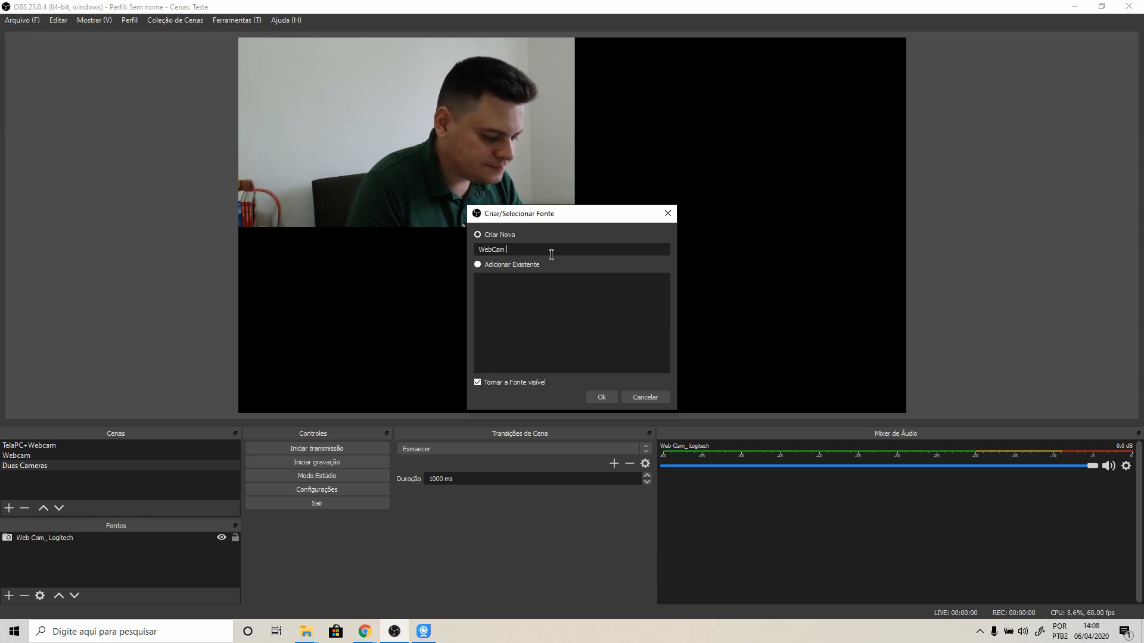
text( Celular)
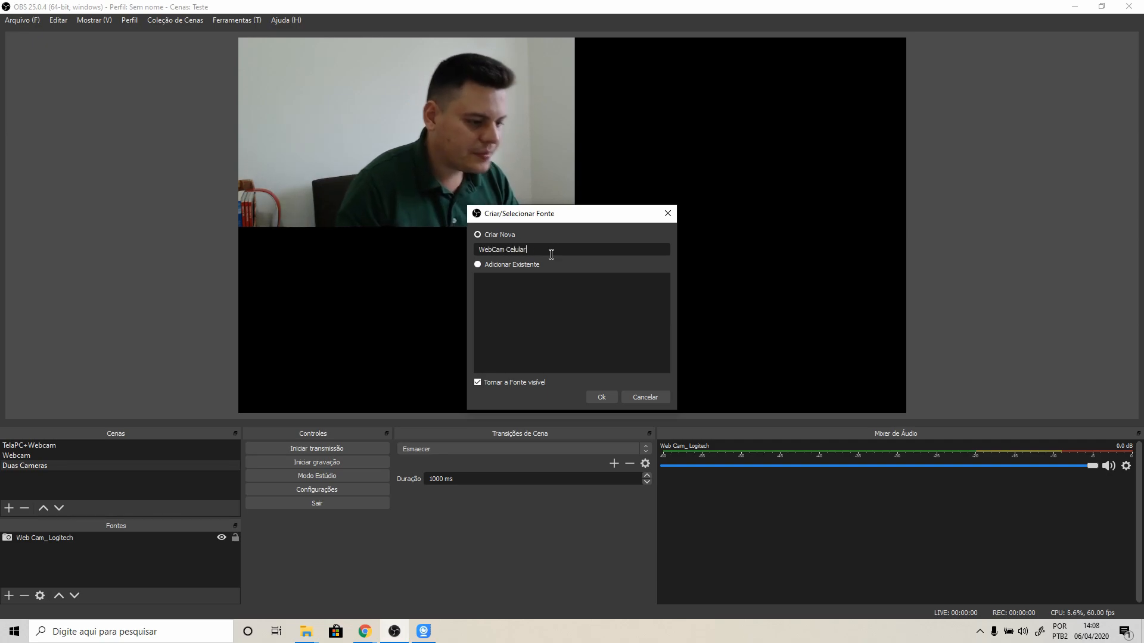
click(607, 395)
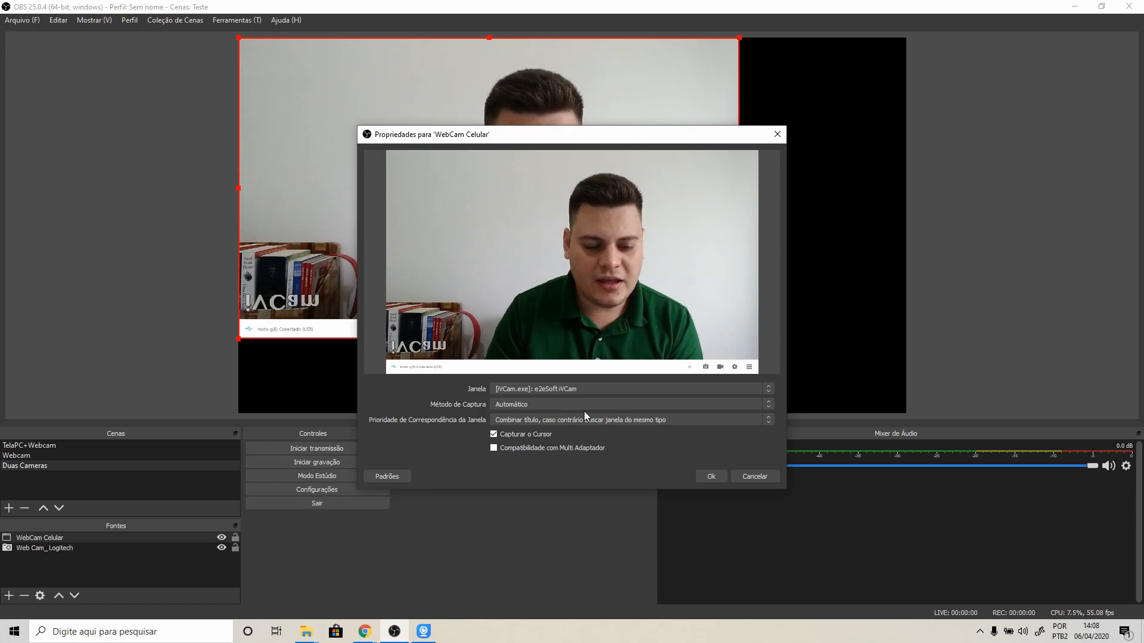
Set WebCam Celular to capture the window [iVCam.exe]: e2eSoft iVCam and accept its properties.
click(579, 389)
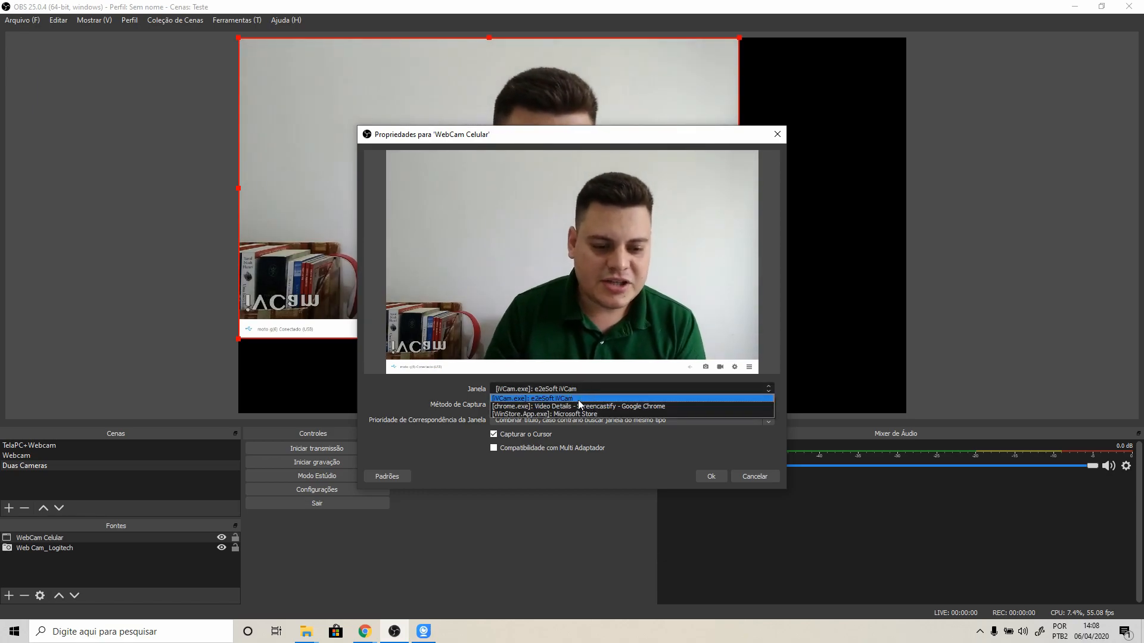
click(577, 398)
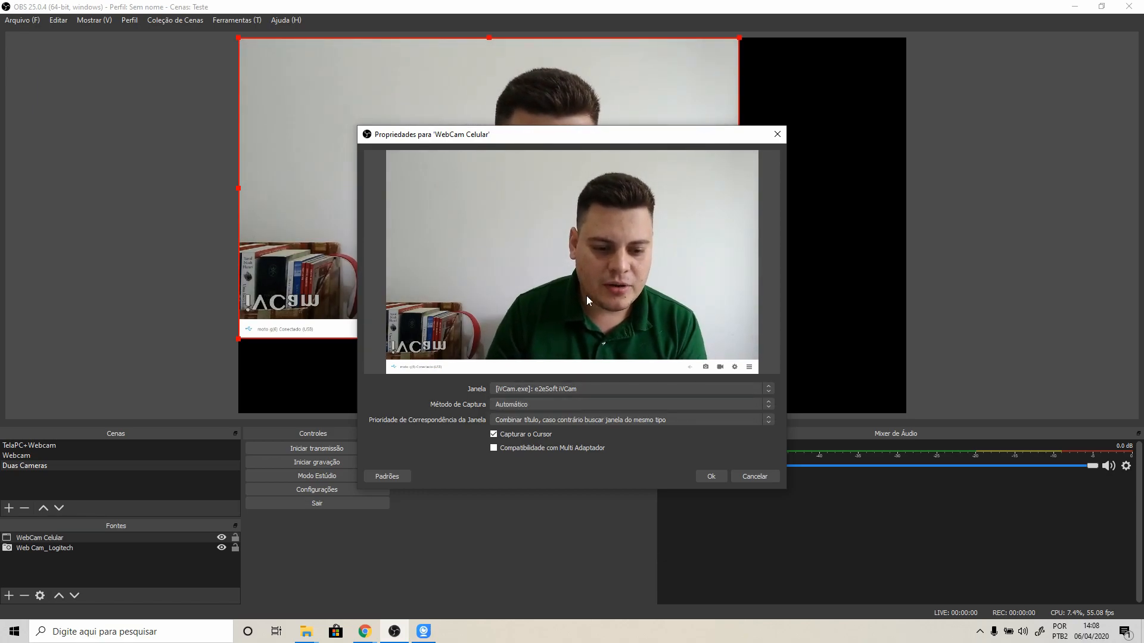
click(711, 477)
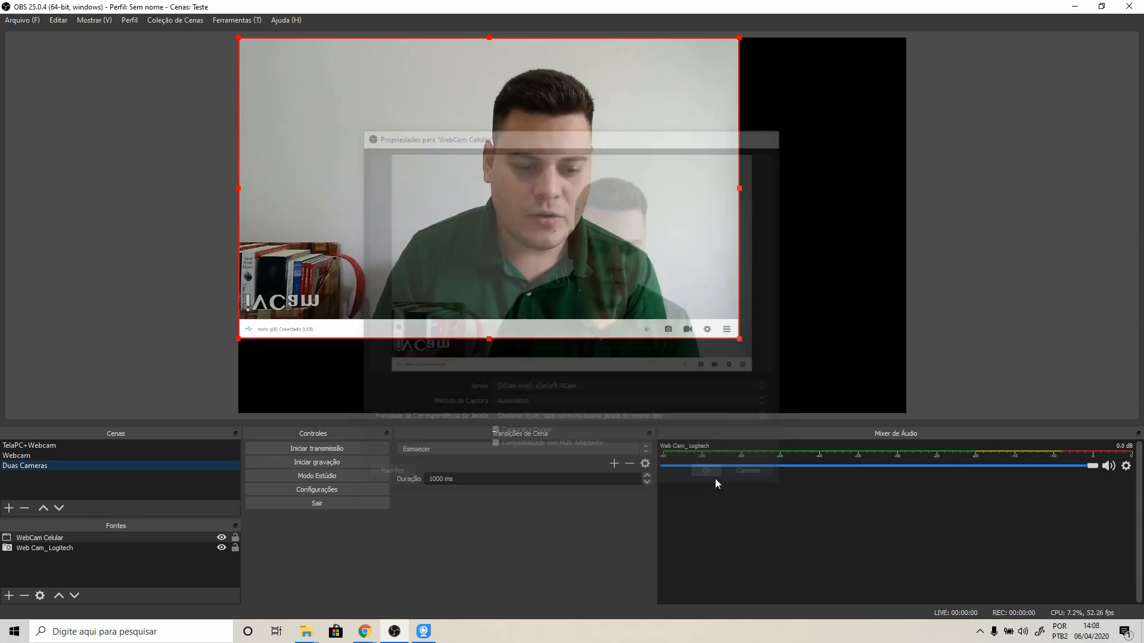
Move the WebCam Celular image to the canvas's lower-right area and shrink it to about half the canvas width.
drag(362, 72, 563, 147)
click(444, 112)
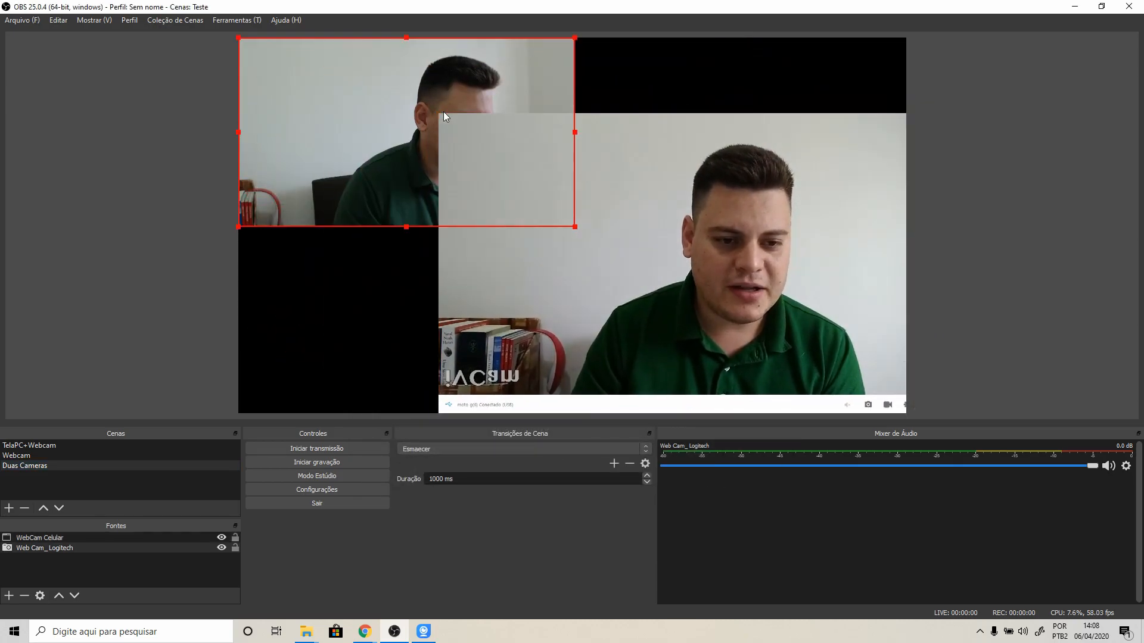
click(714, 177)
drag(438, 112, 580, 209)
drag(710, 285, 703, 278)
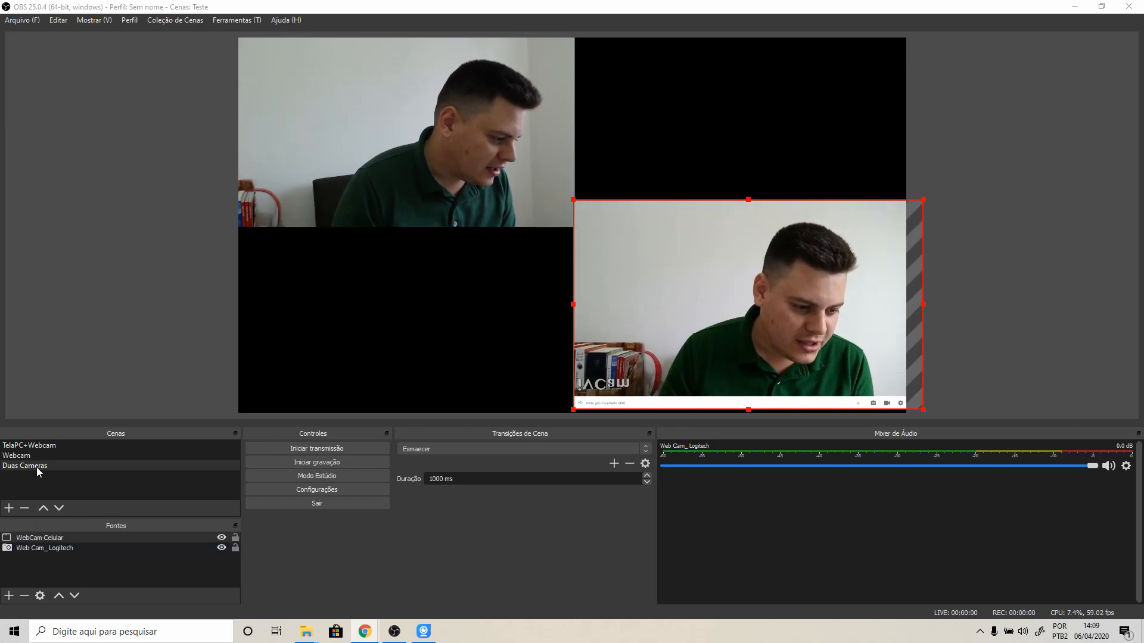
Add the existing Microfone WebCAM audio input source to the Duas Cameras scene.
click(42, 567)
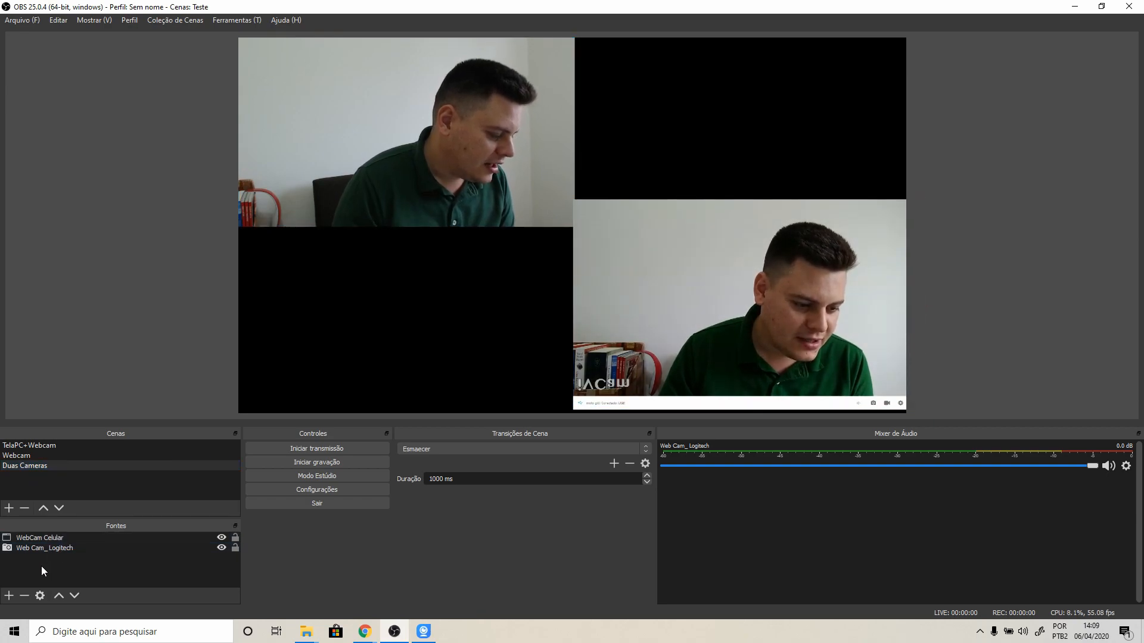
click(9, 596)
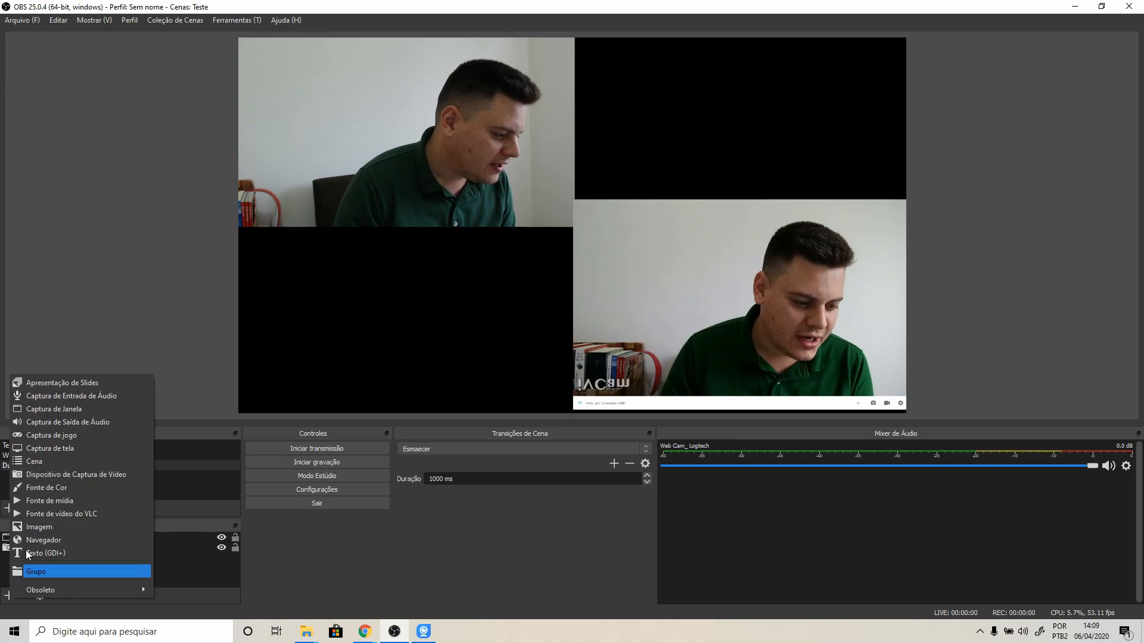
click(73, 398)
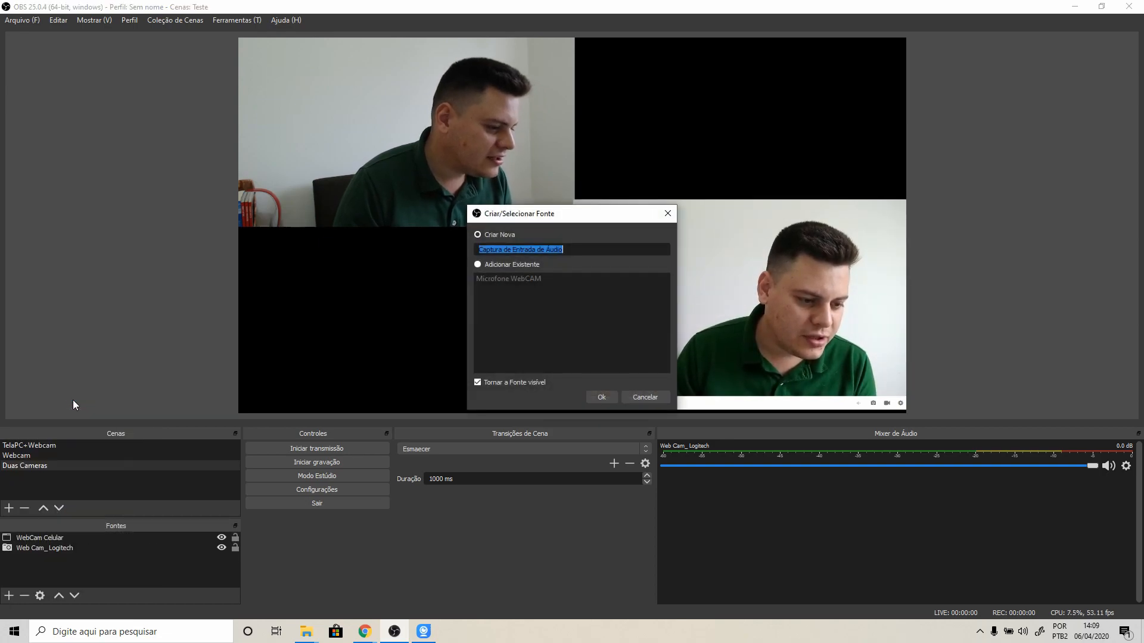
click(506, 266)
click(501, 280)
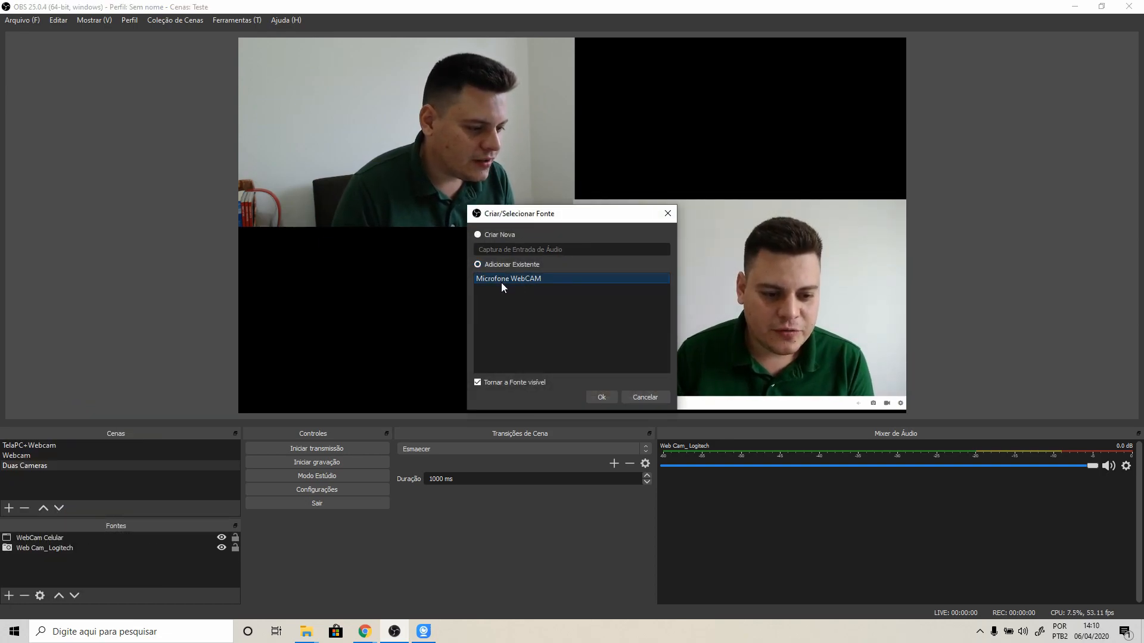
click(600, 399)
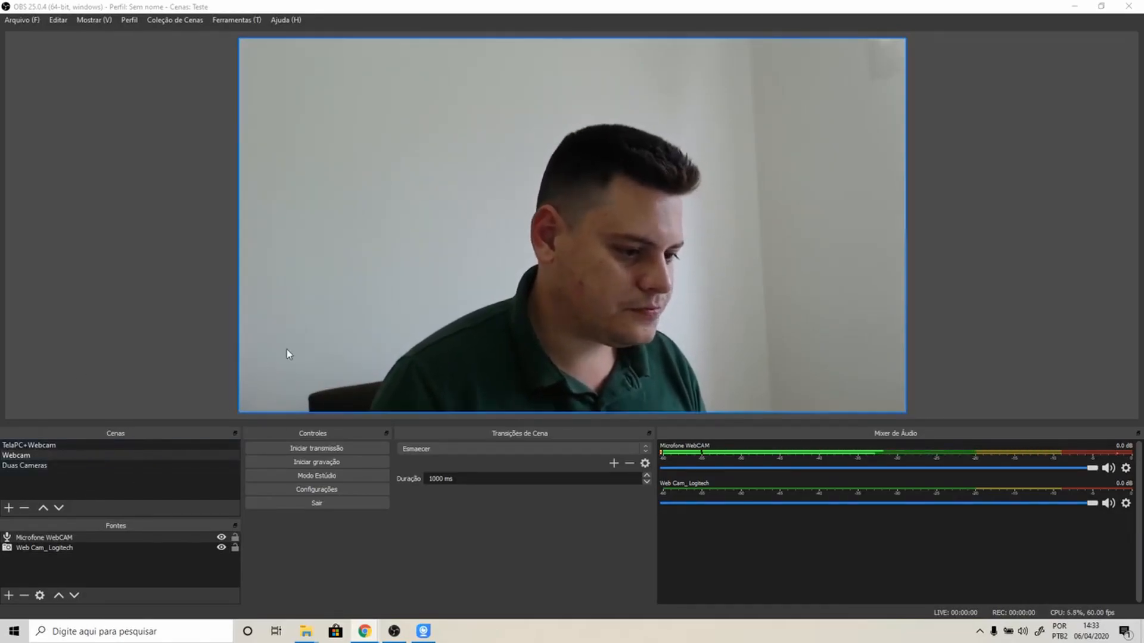
Create a new scene named Quadro Branco.
click(53, 456)
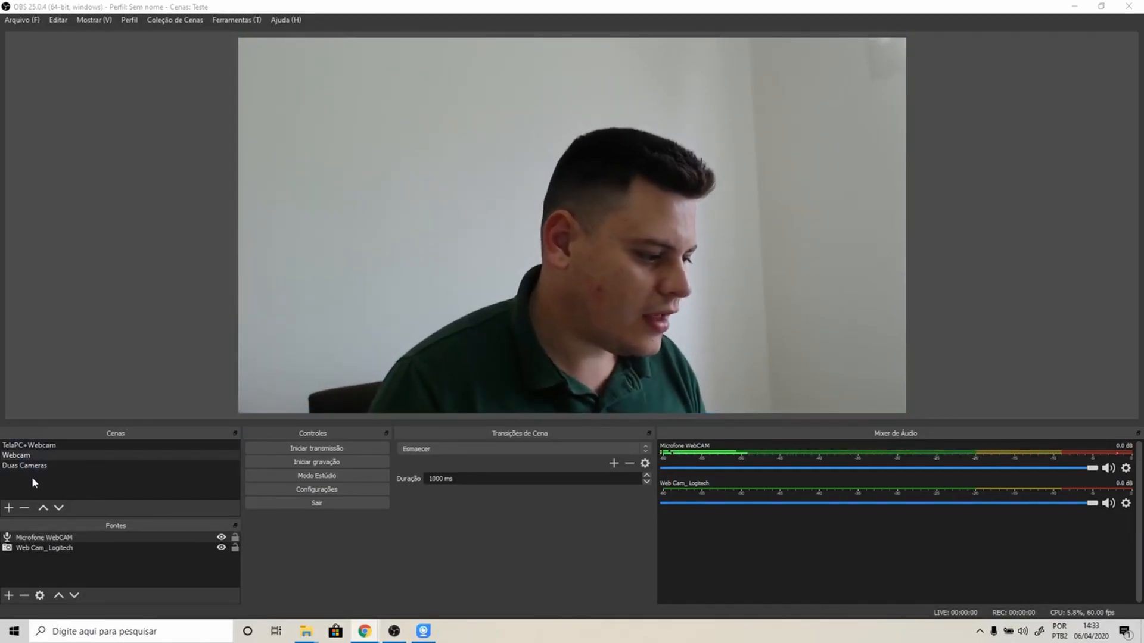
click(9, 508)
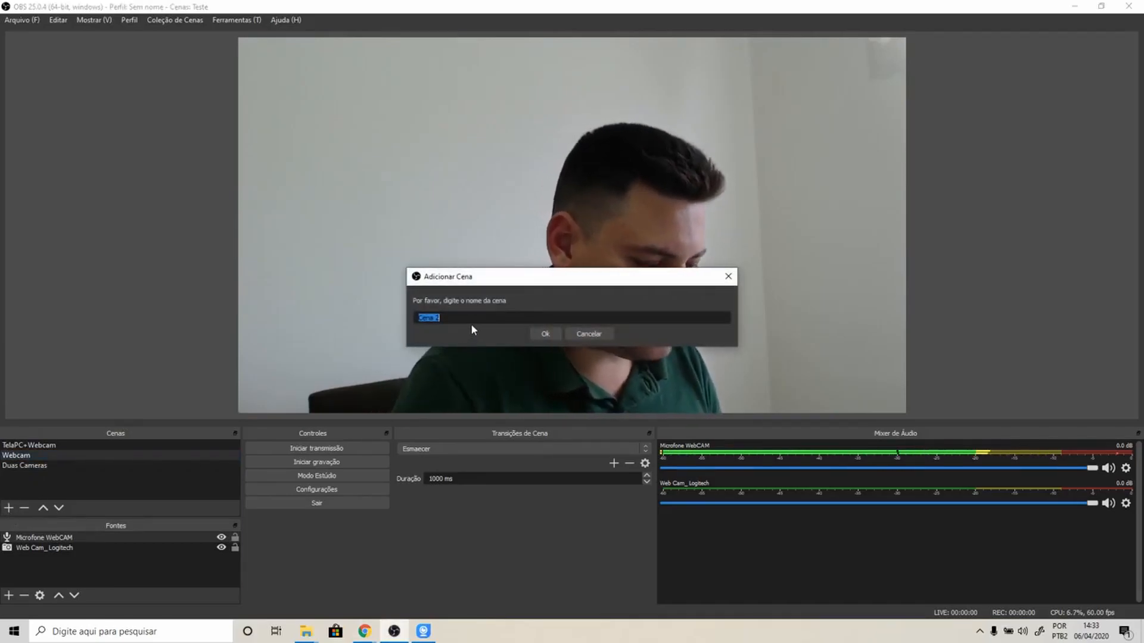
text(Quadro Branco)
click(543, 333)
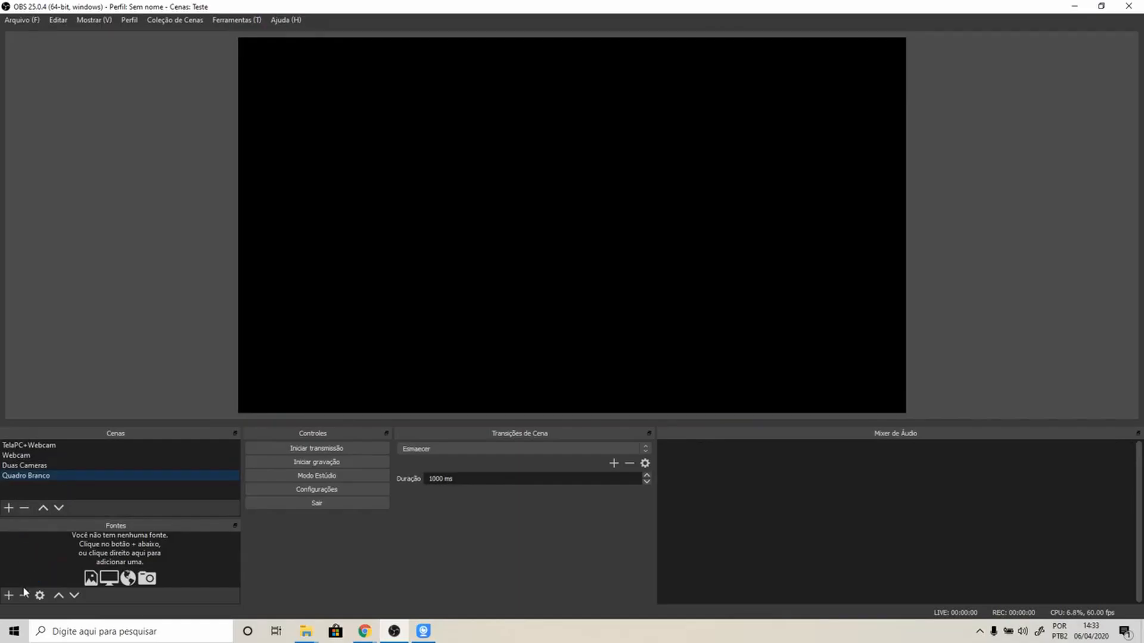
Add the existing WebCam Celular window capture to the Quadro Branco scene and enlarge it to the full canvas width.
click(8, 596)
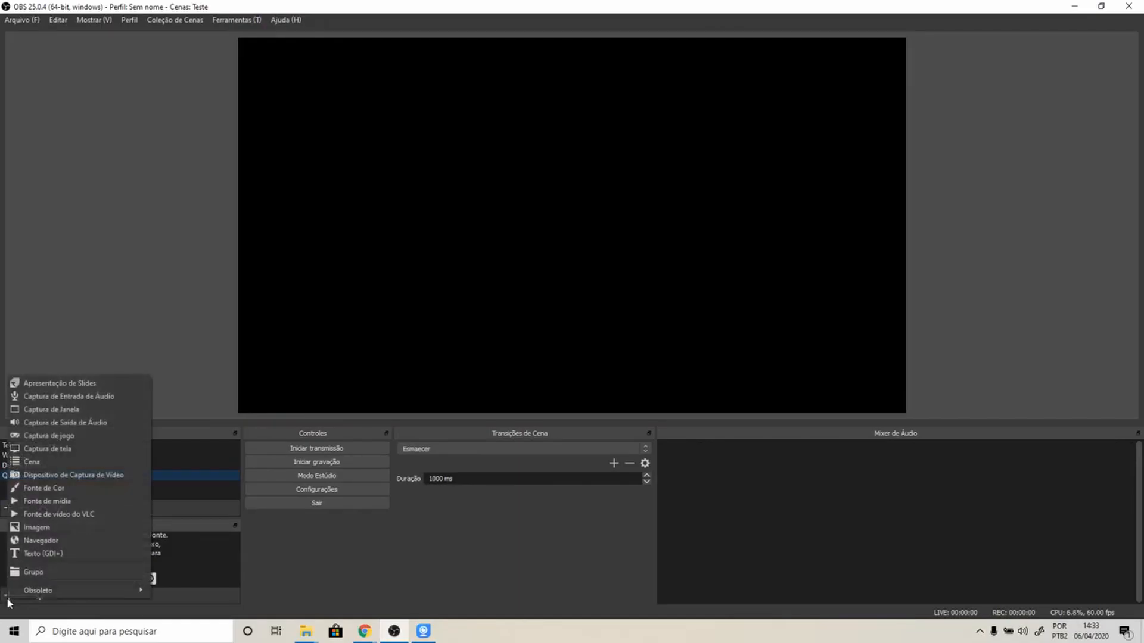
click(71, 410)
click(515, 265)
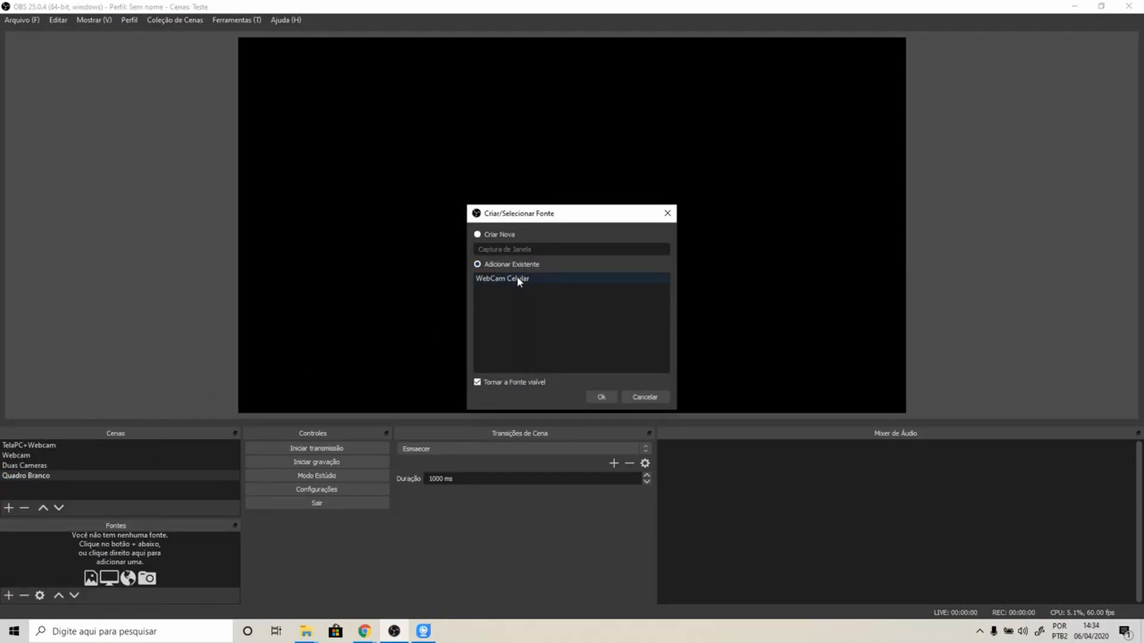
click(517, 277)
click(588, 393)
drag(735, 341, 766, 364)
mouse_move(705, 310)
mouse_down()
mouse_move(920, 403)
mouse_move(895, 394)
mouse_move(907, 388)
mouse_up()
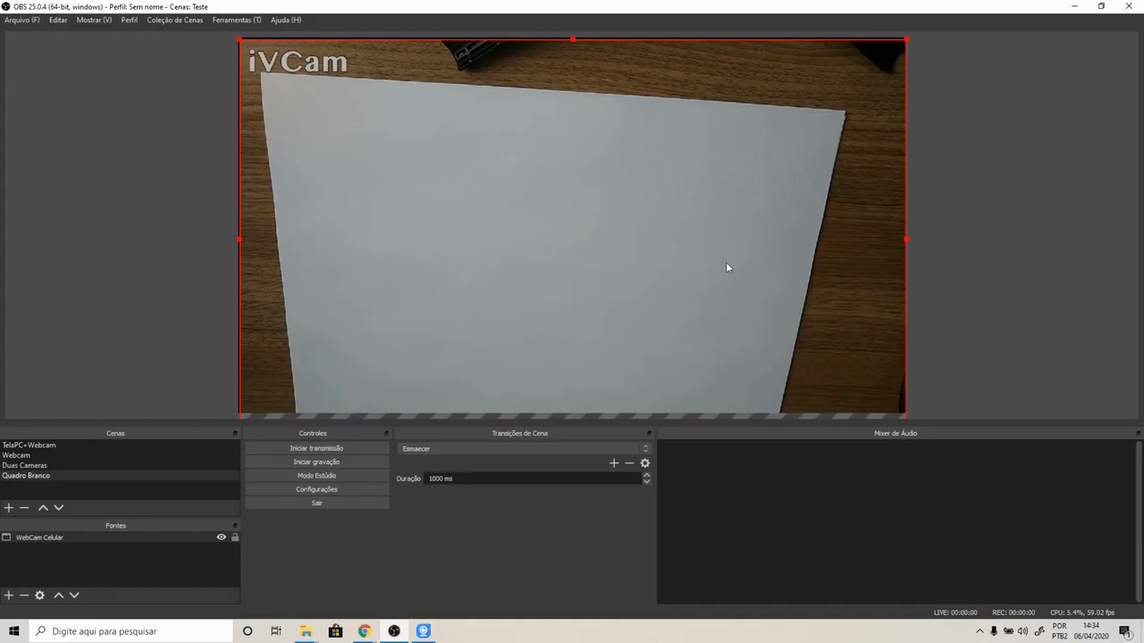
Switch to the iVCam window, flip the phone image vertically in its camera settings, and close them.
click(425, 634)
click(1072, 7)
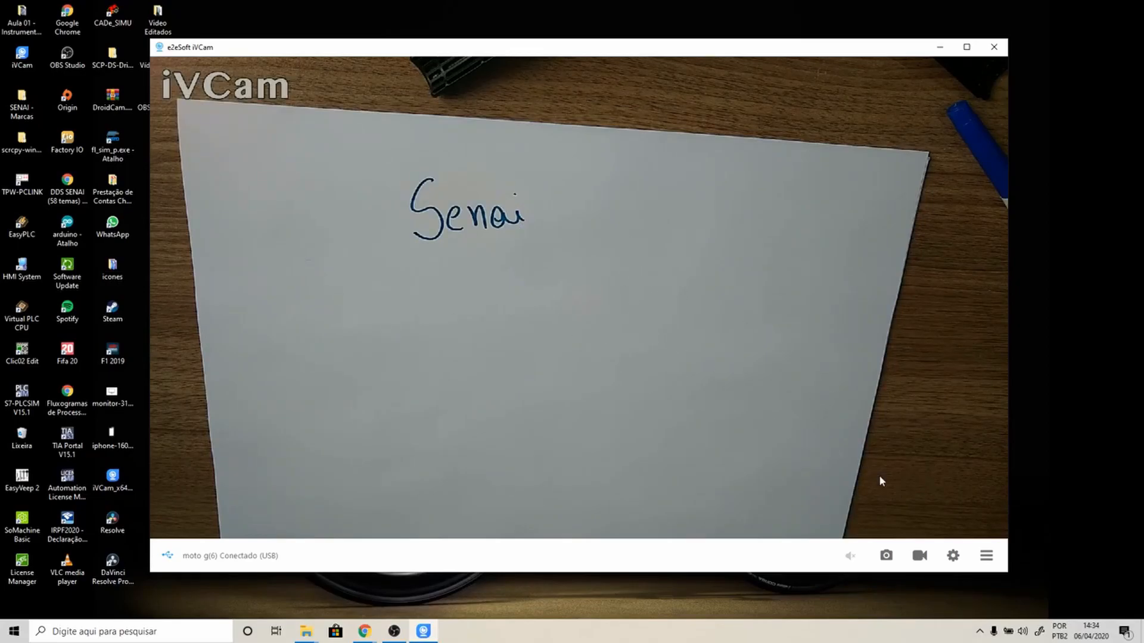
click(953, 557)
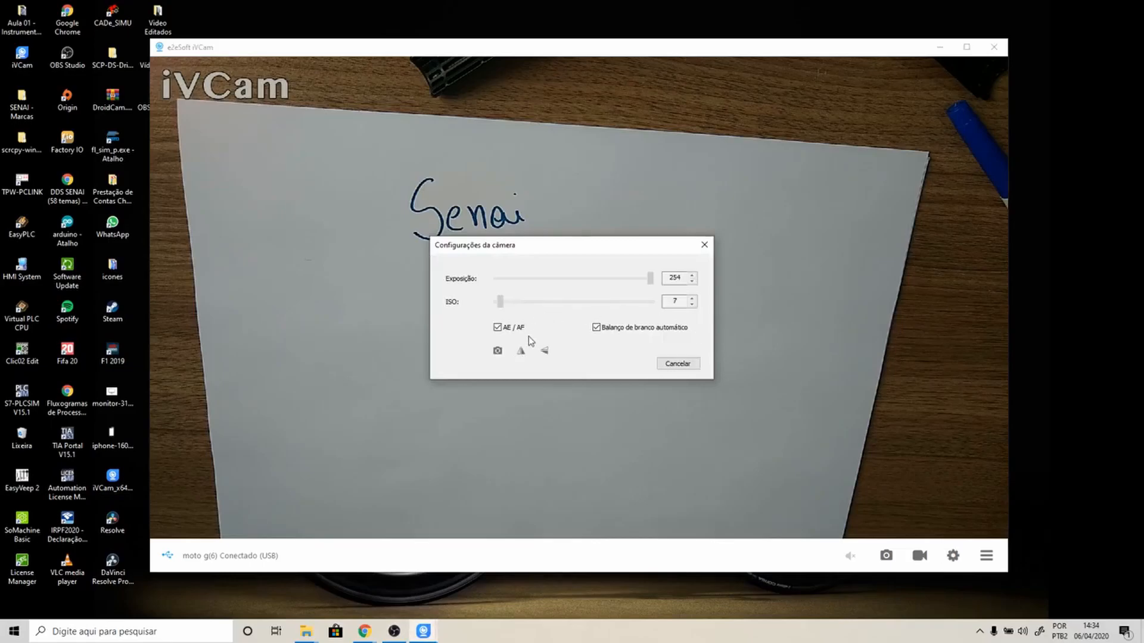
click(543, 352)
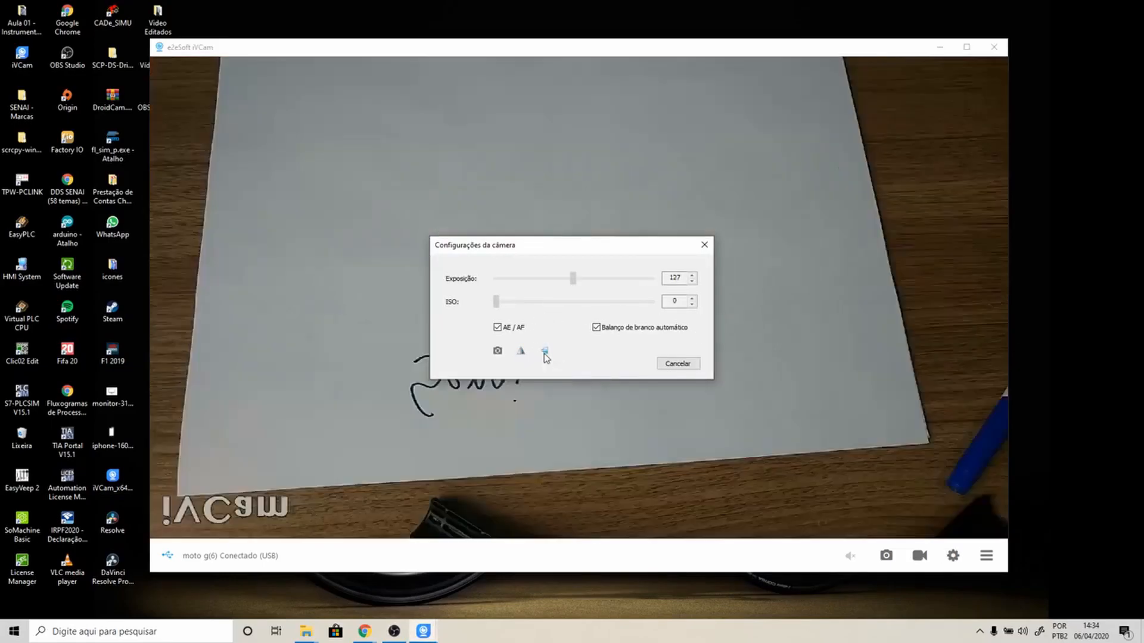
click(677, 365)
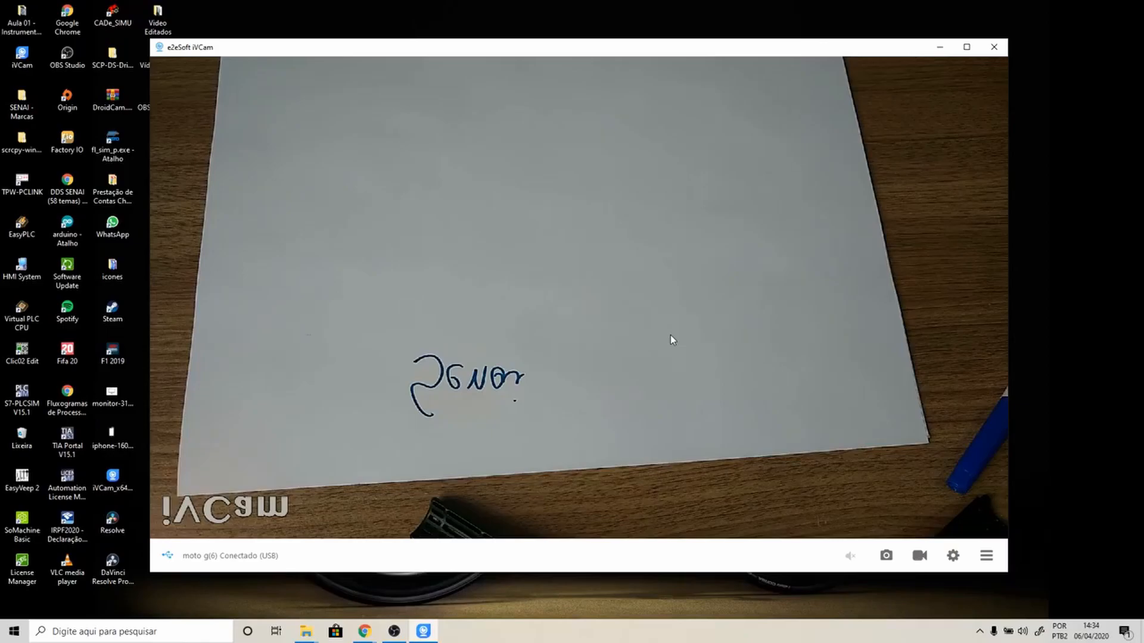
Reverse the vertical flip in iVCam's camera settings, return to OBS, and deselect the phone image.
click(953, 556)
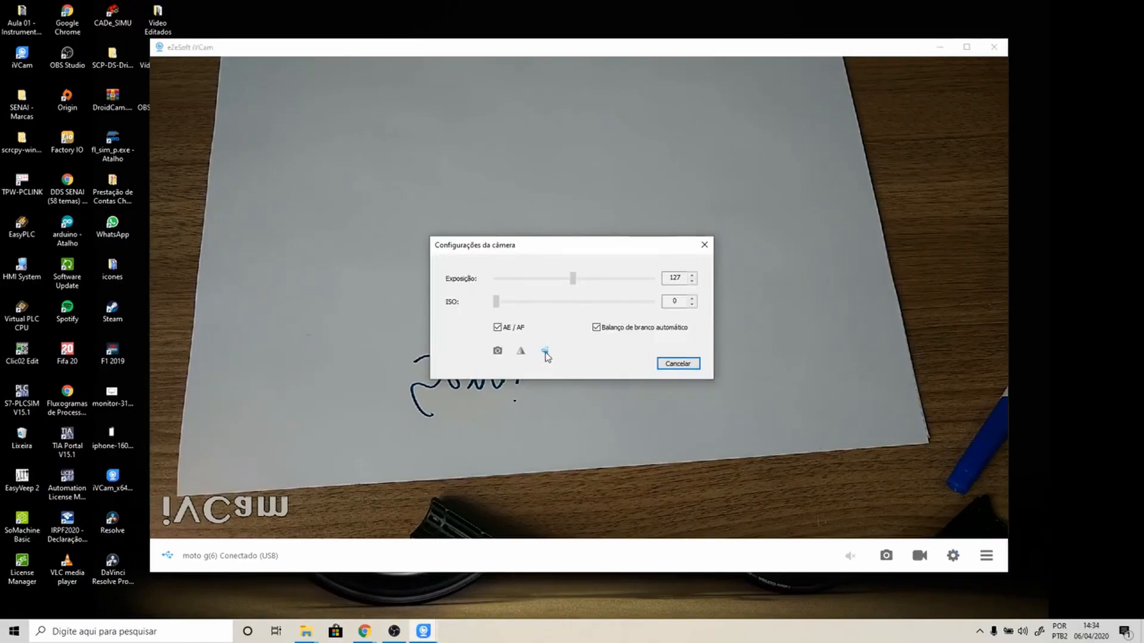
click(545, 352)
click(693, 368)
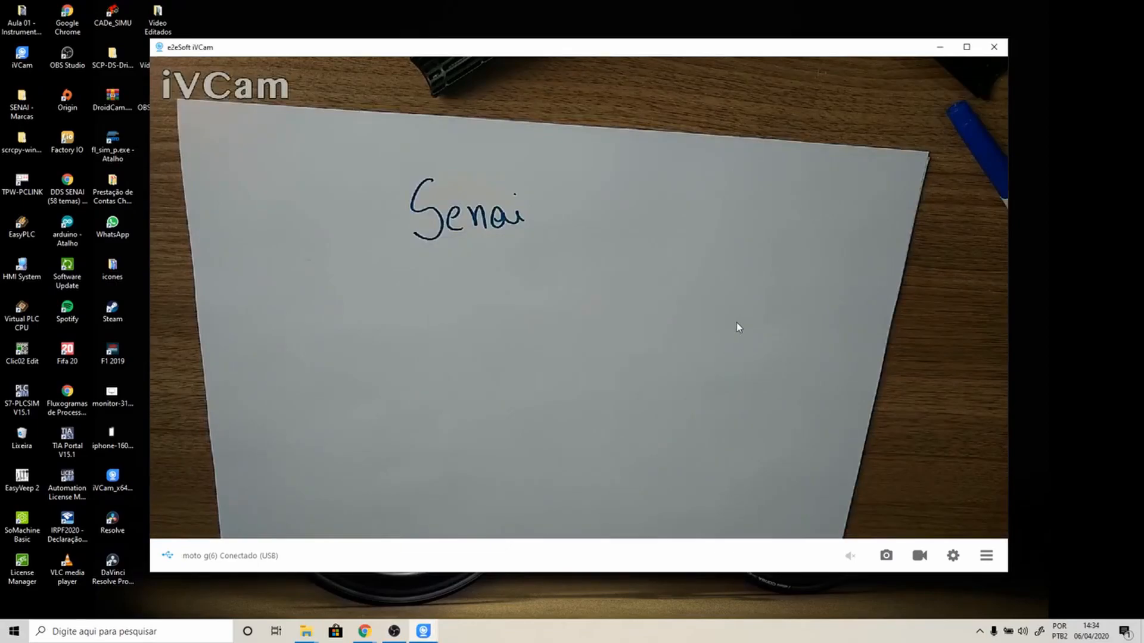
click(395, 636)
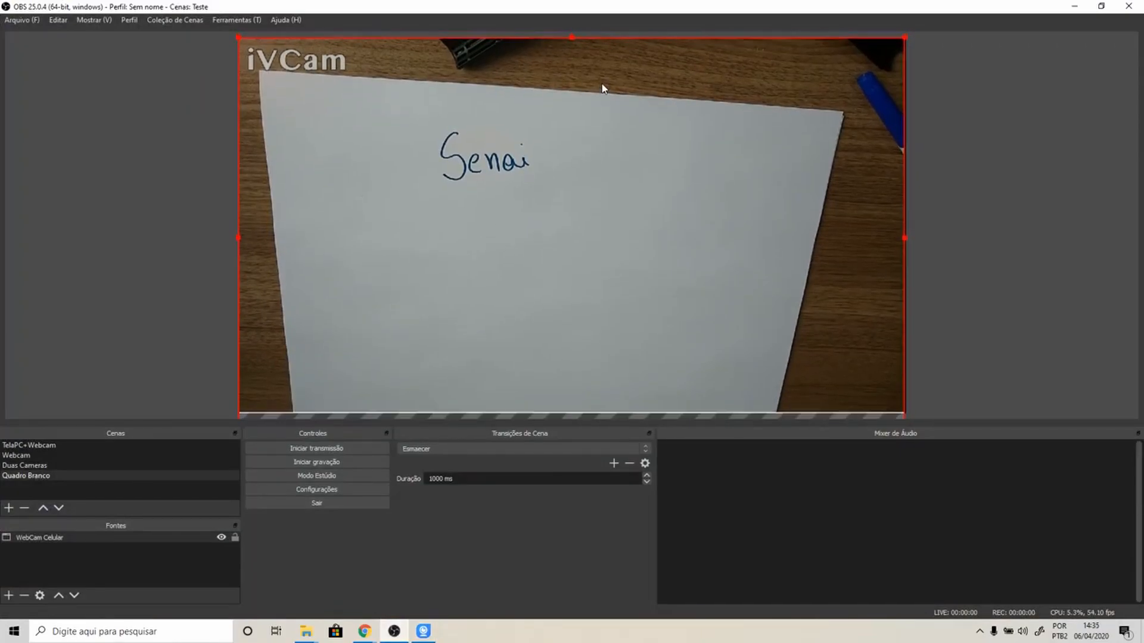
click(936, 109)
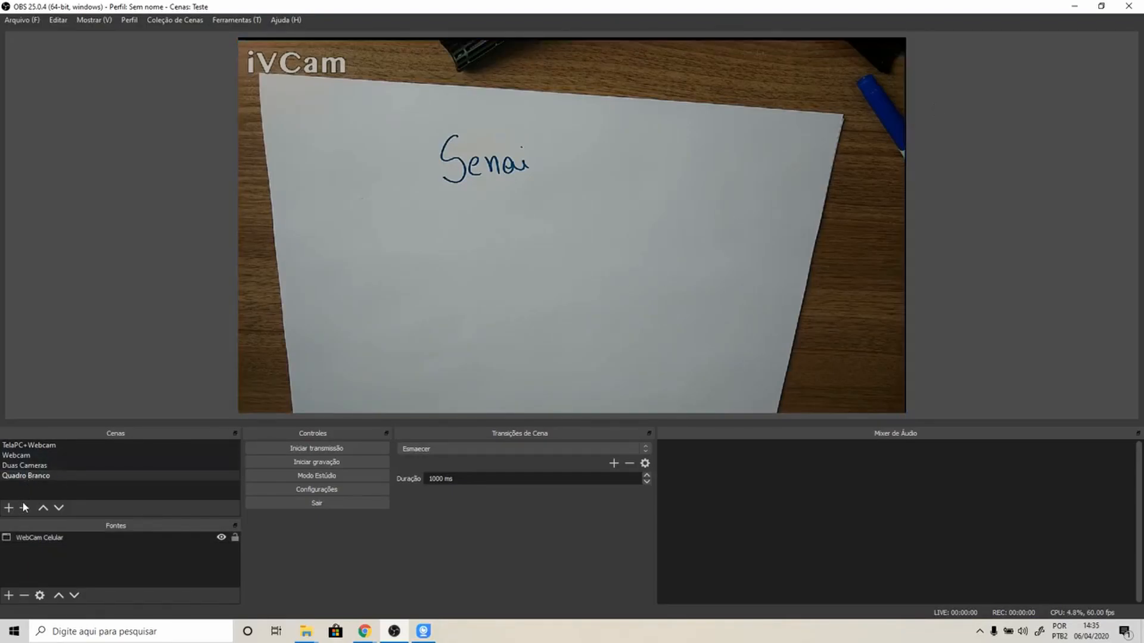
Add the existing Web Cam_ Logitech video capture source to the Quadro Branco scene.
click(8, 595)
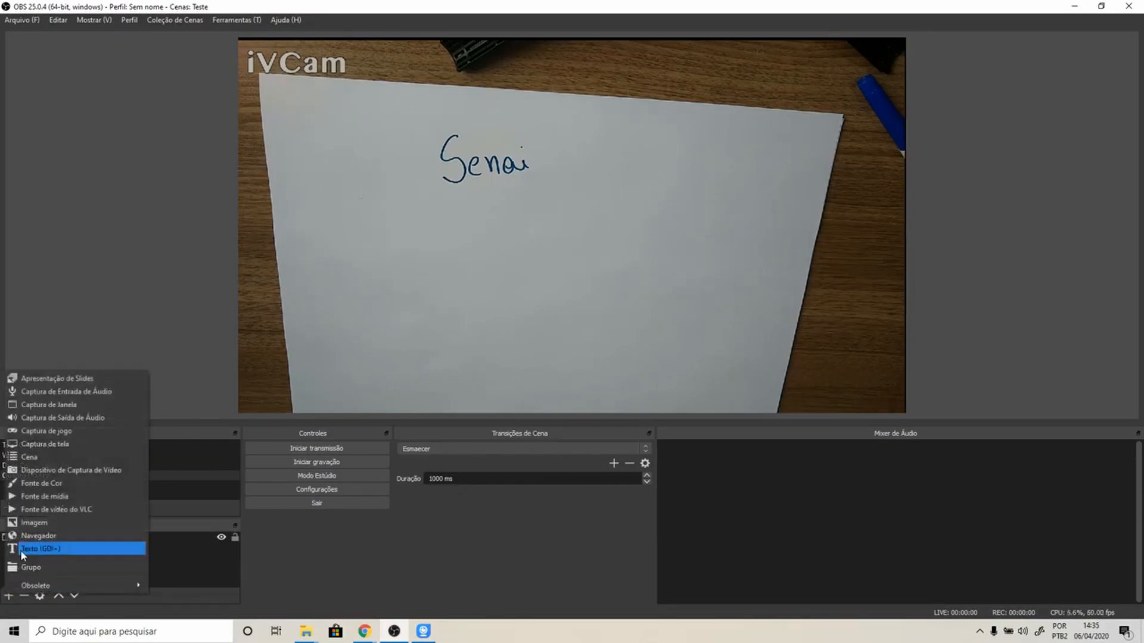
click(52, 469)
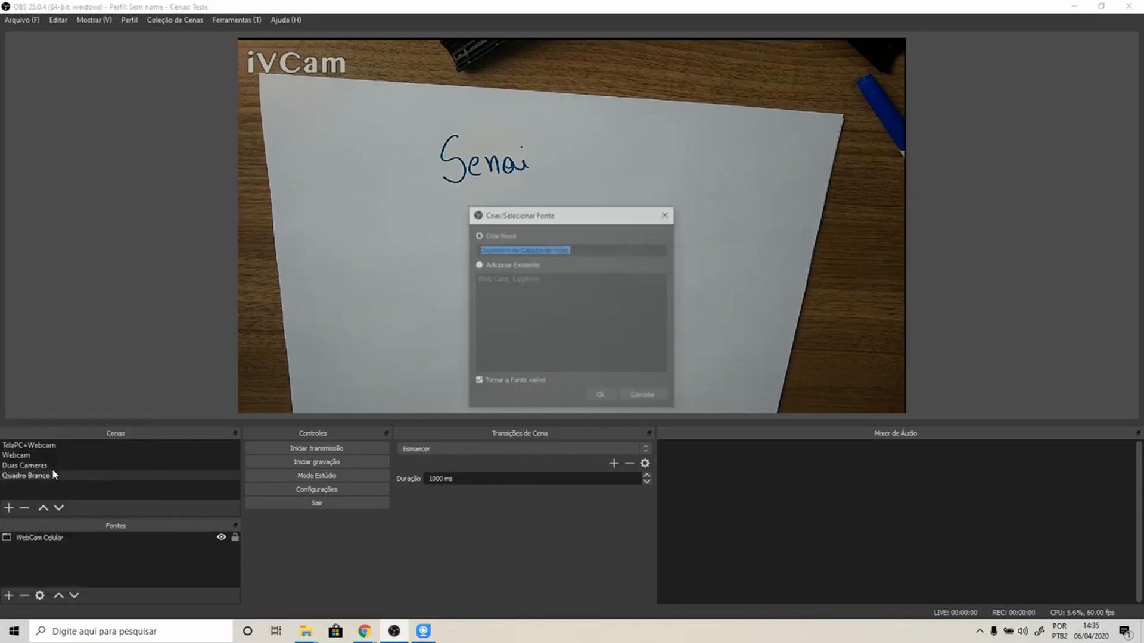
click(505, 263)
click(506, 277)
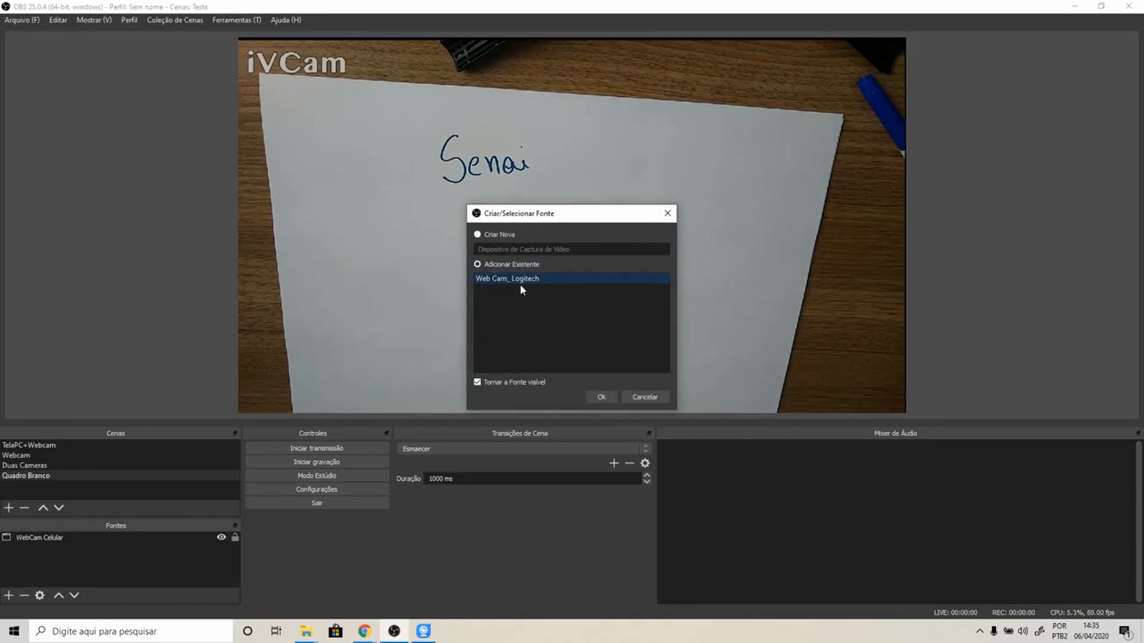
click(600, 398)
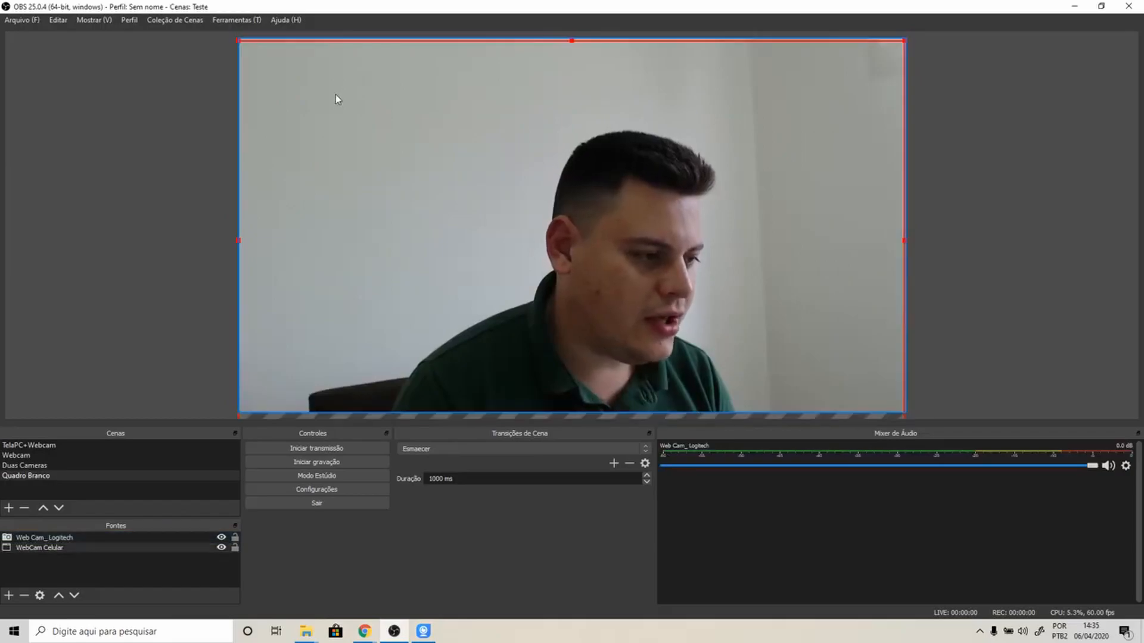
Shrink the Logitech webcam image to about a fifth of the canvas width in the canvas's lower-right corner.
click(241, 35)
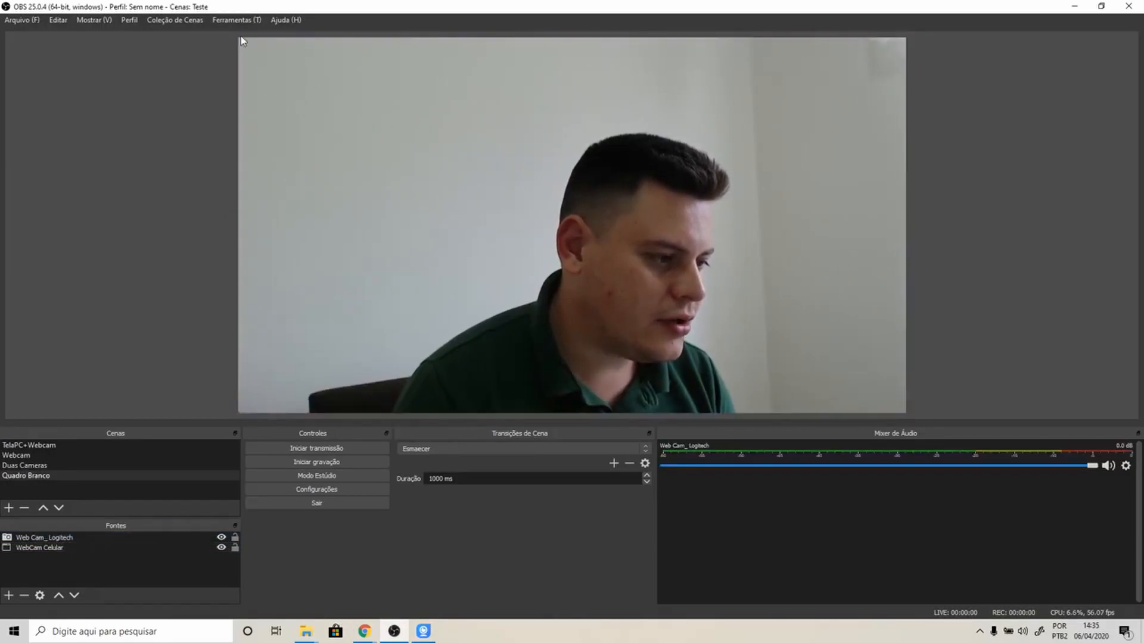
click(241, 36)
drag(237, 35, 788, 342)
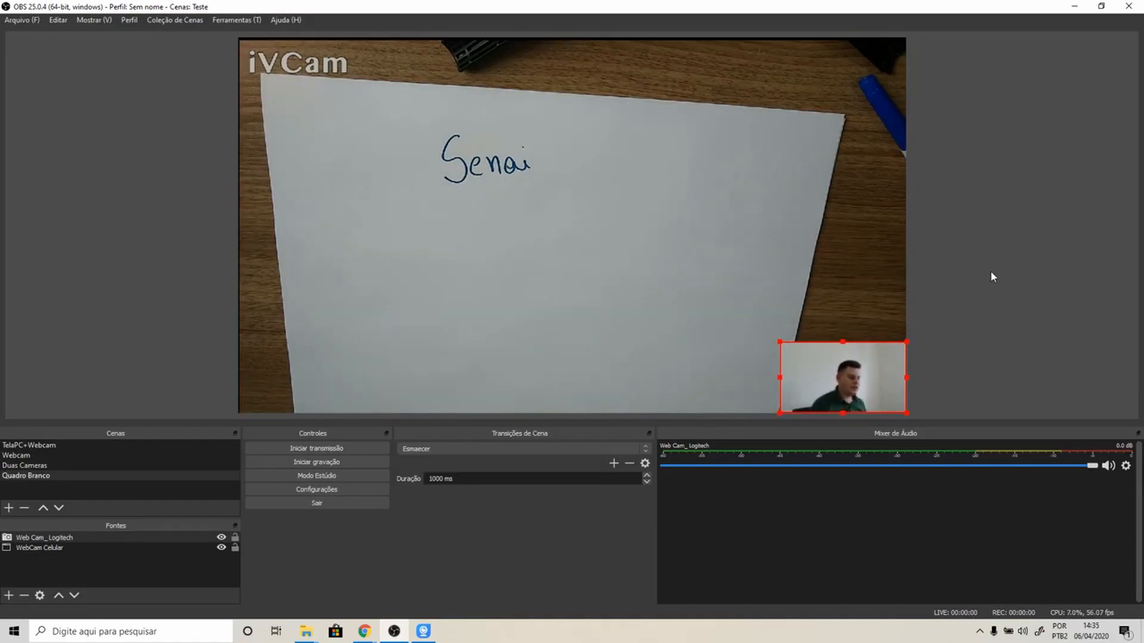
click(1052, 221)
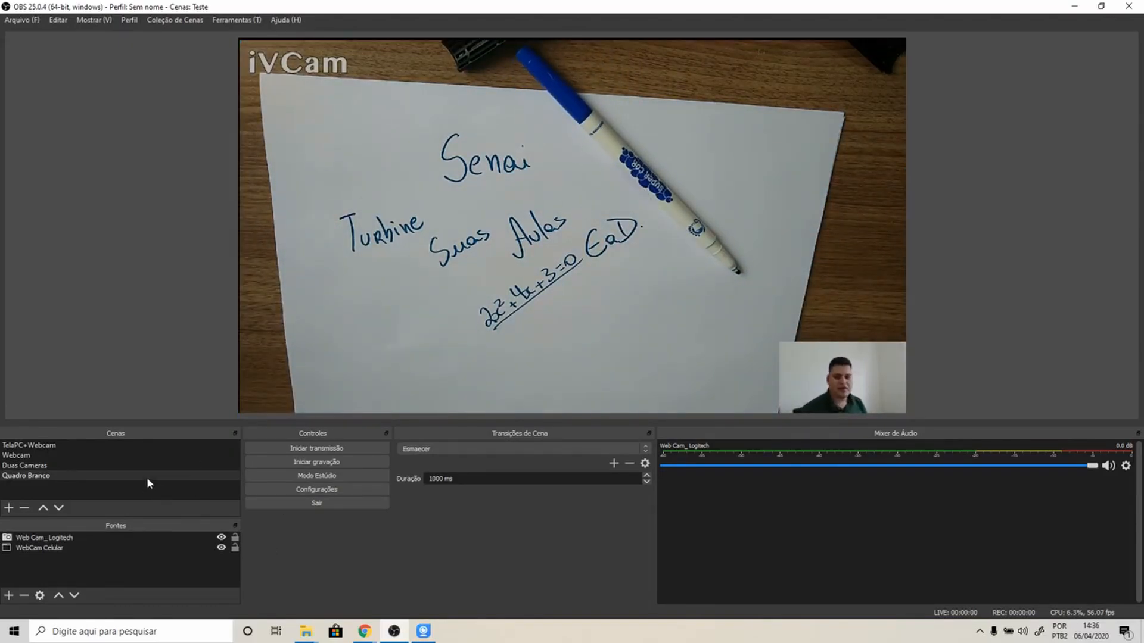
Review the TelaPC+Webcam, Webcam, Duas Cameras and Quadro Branco scenes one after another.
click(96, 447)
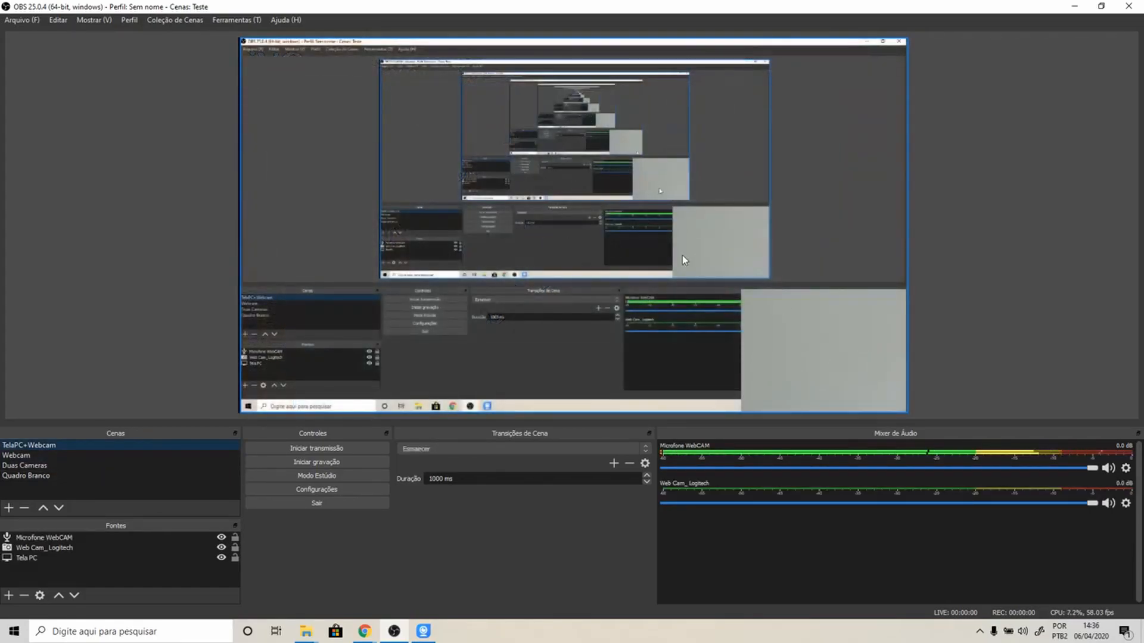
click(63, 453)
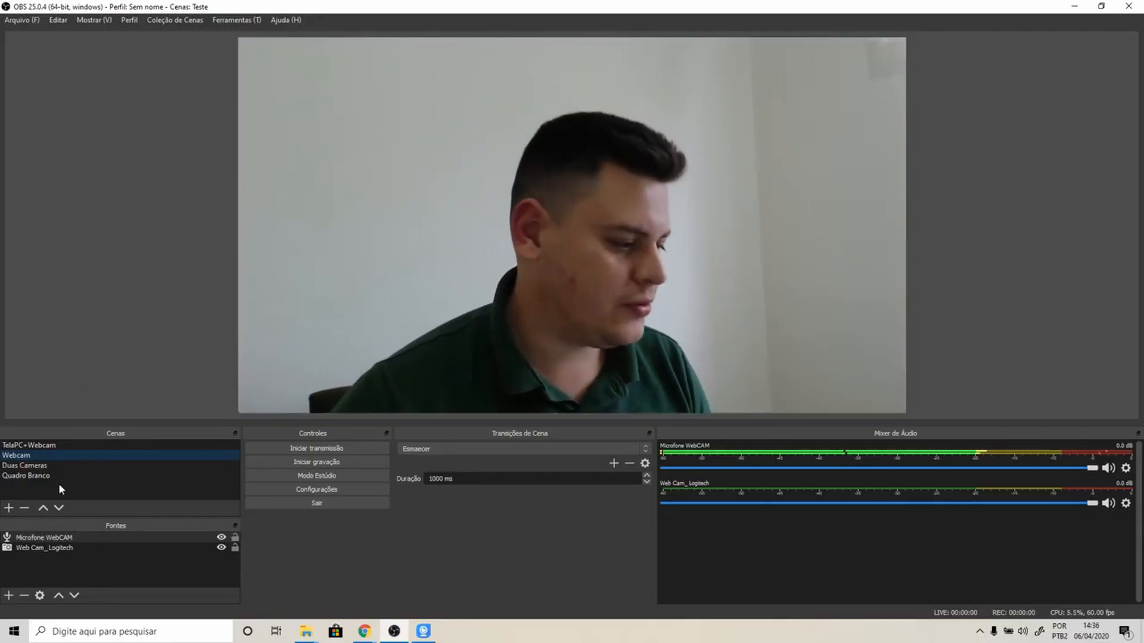
click(59, 466)
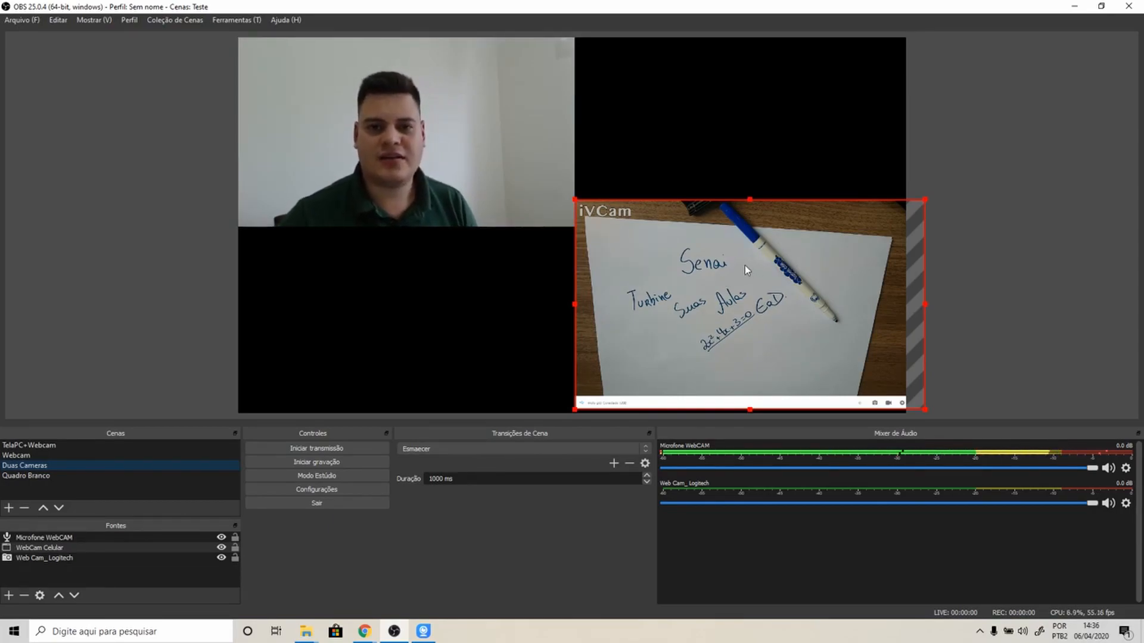
click(58, 477)
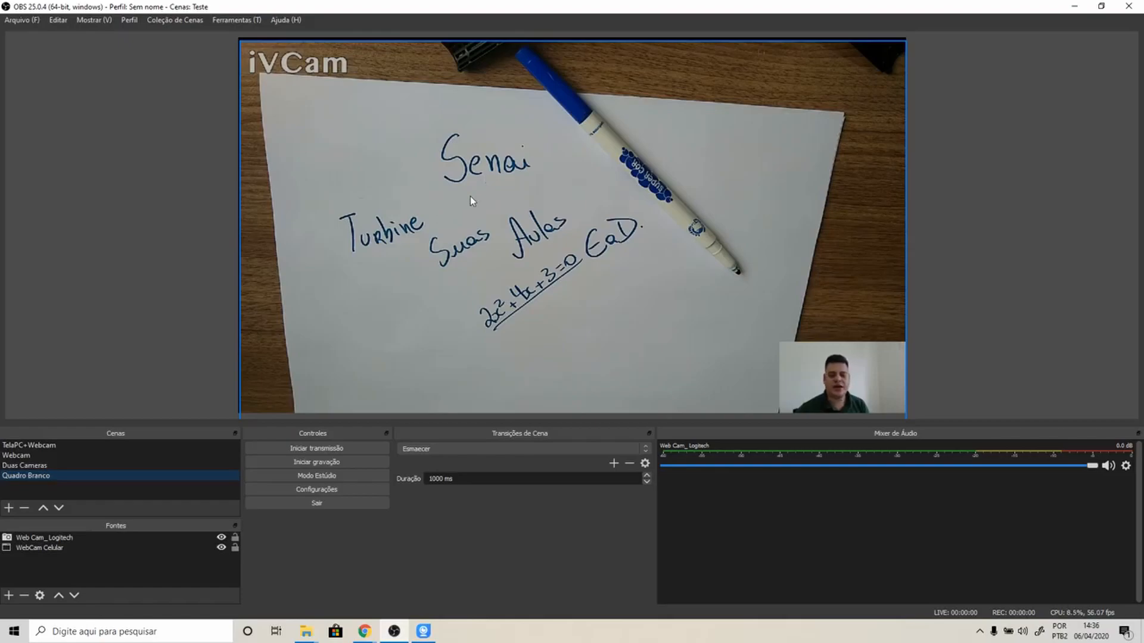
click(863, 378)
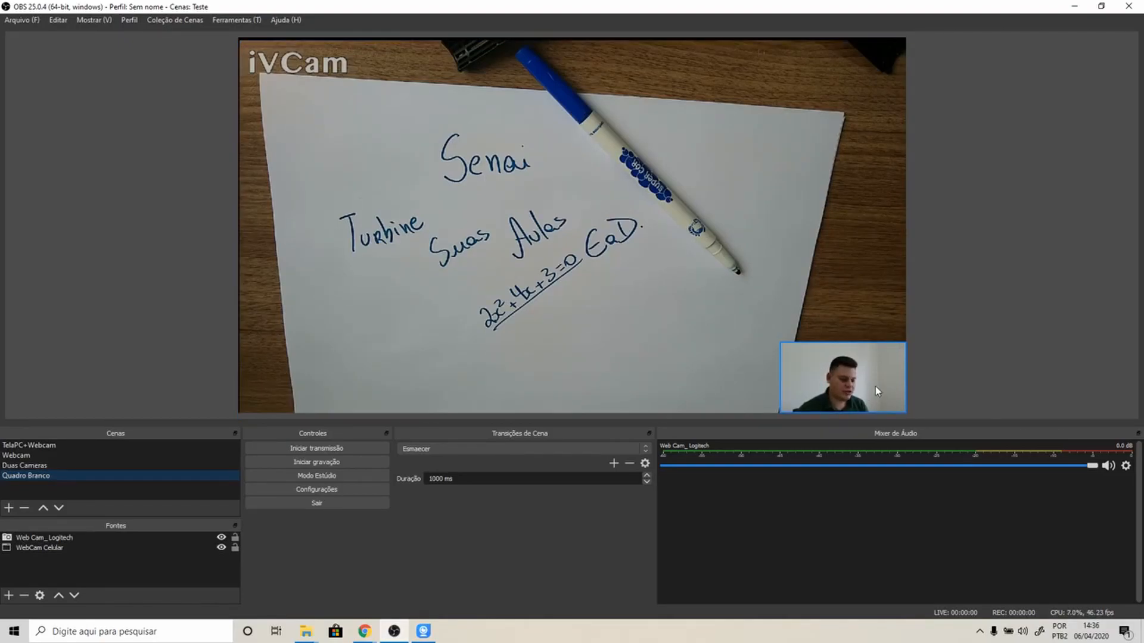
click(573, 335)
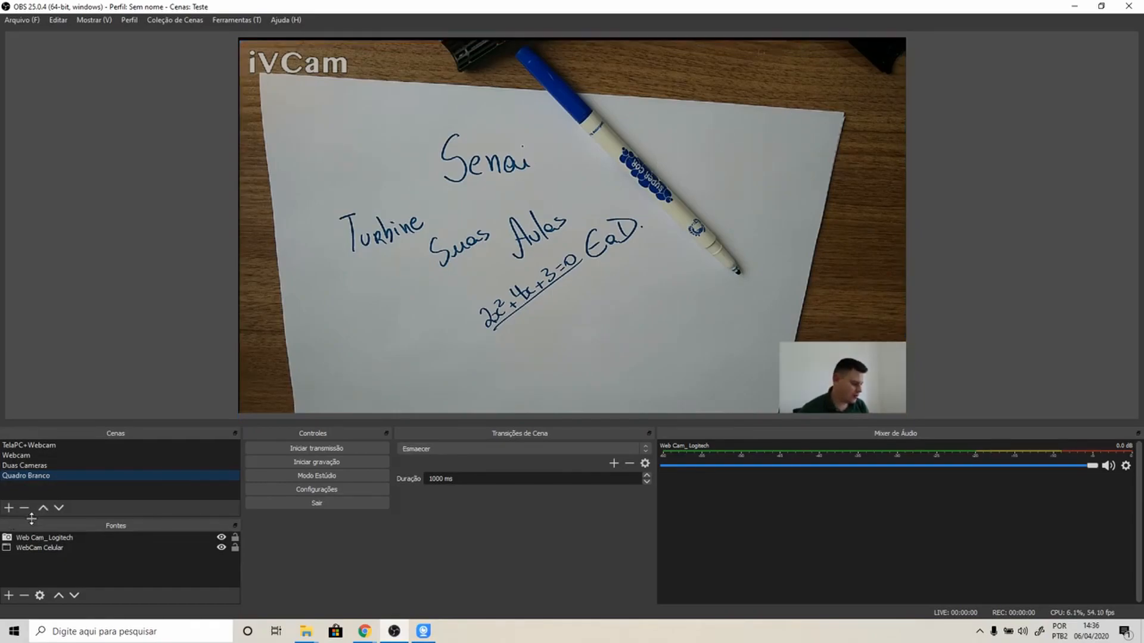
Add a new image source named Logo Senai to the Quadro Branco scene.
click(9, 508)
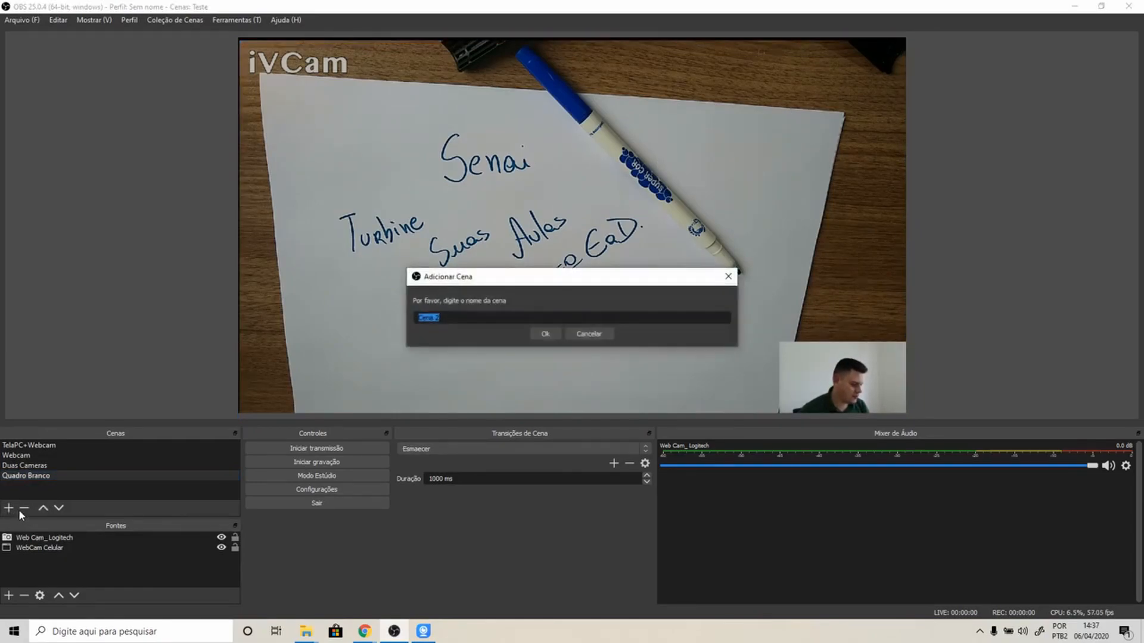
click(587, 334)
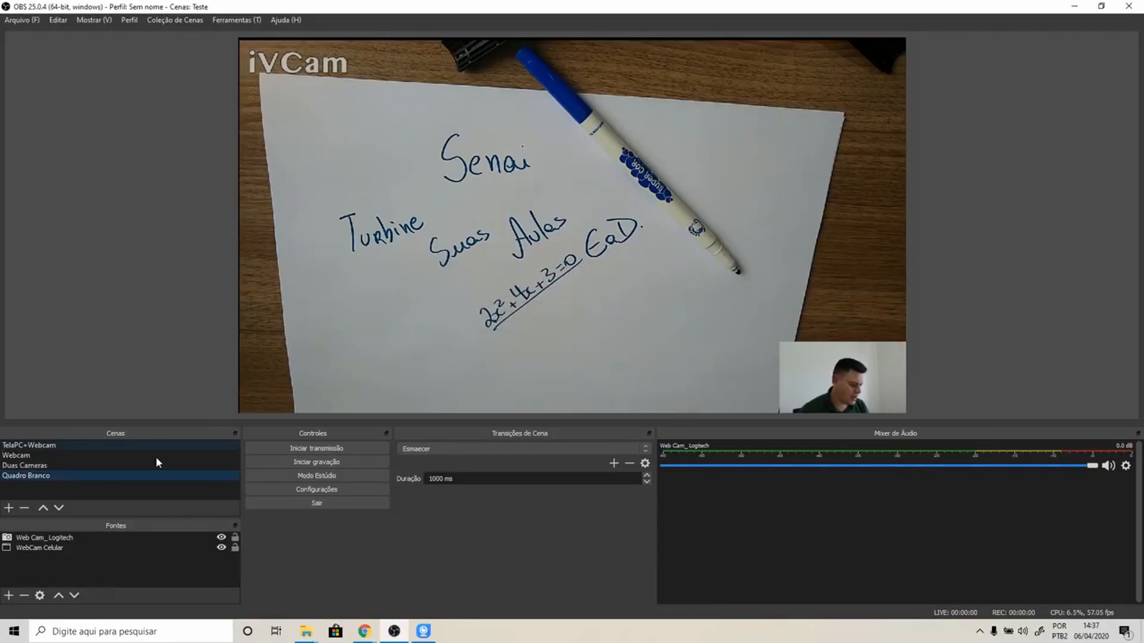
click(8, 596)
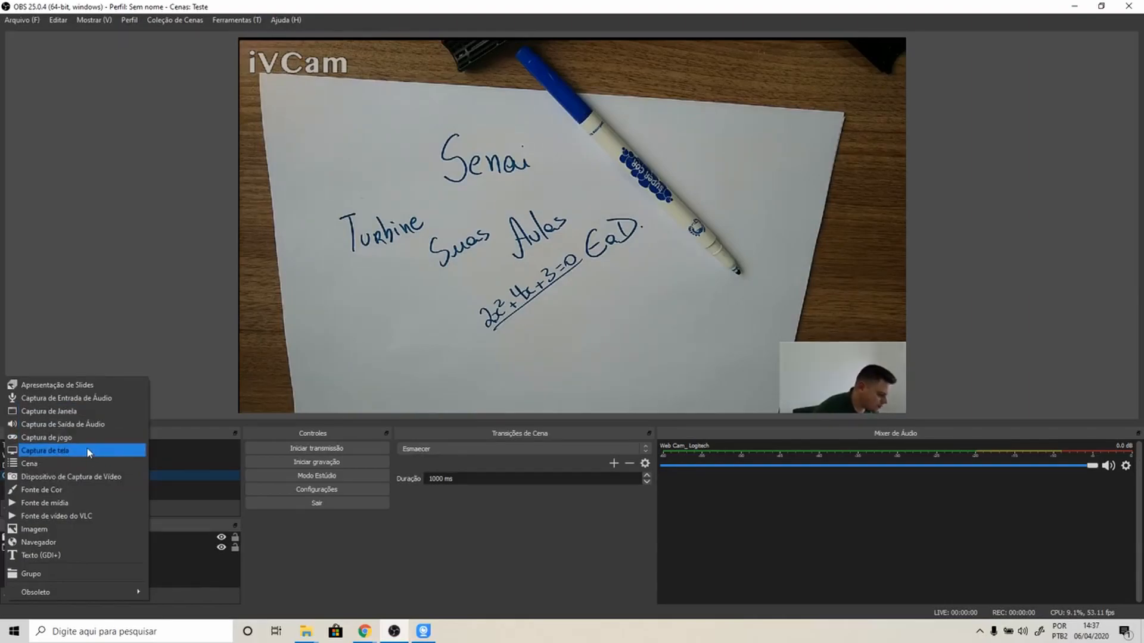
click(79, 529)
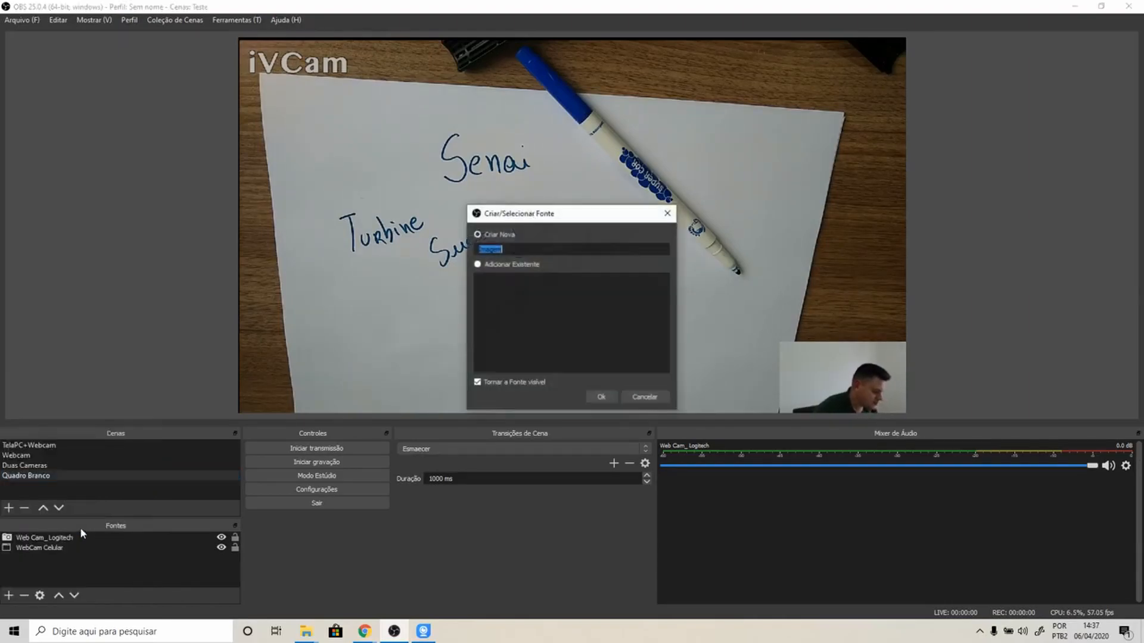
click(530, 265)
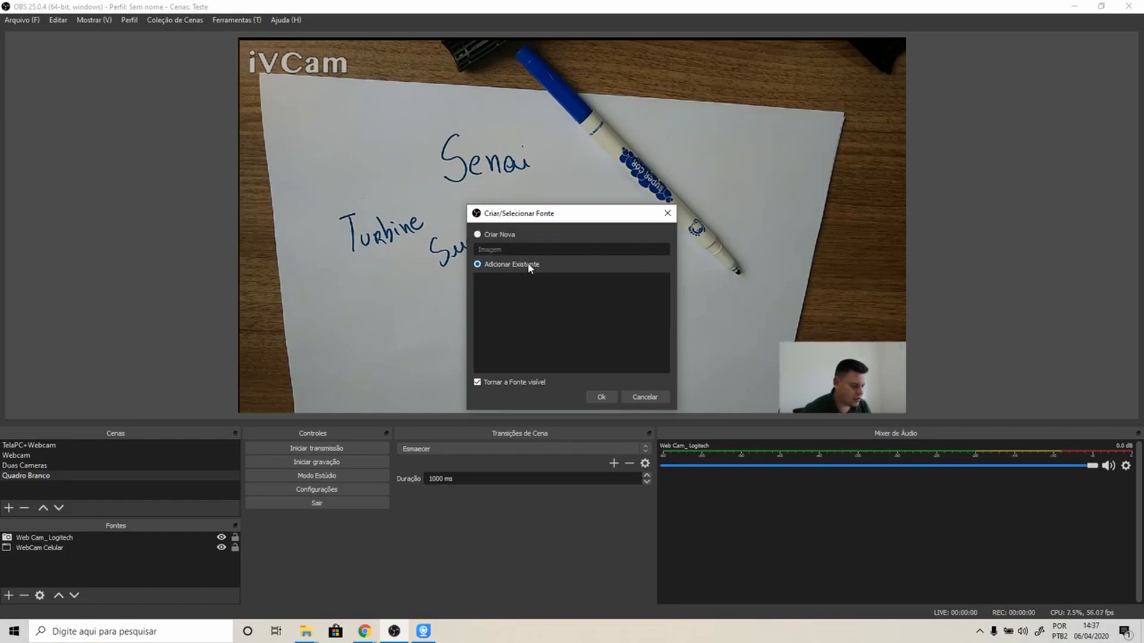
drag(512, 247, 476, 262)
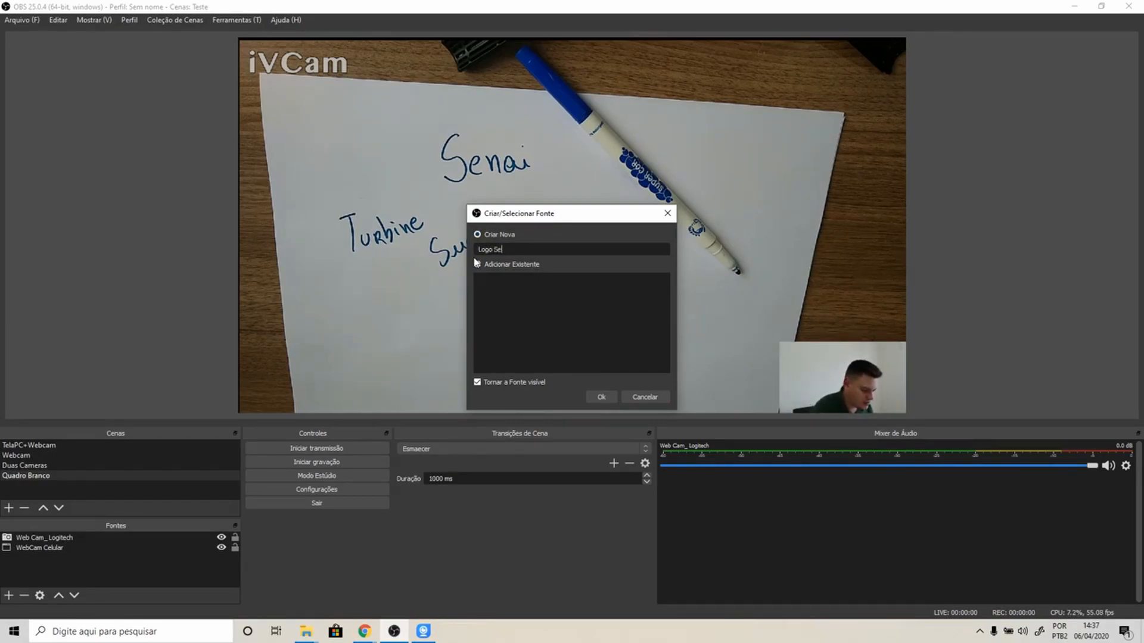
text(Logo Senai)
click(601, 397)
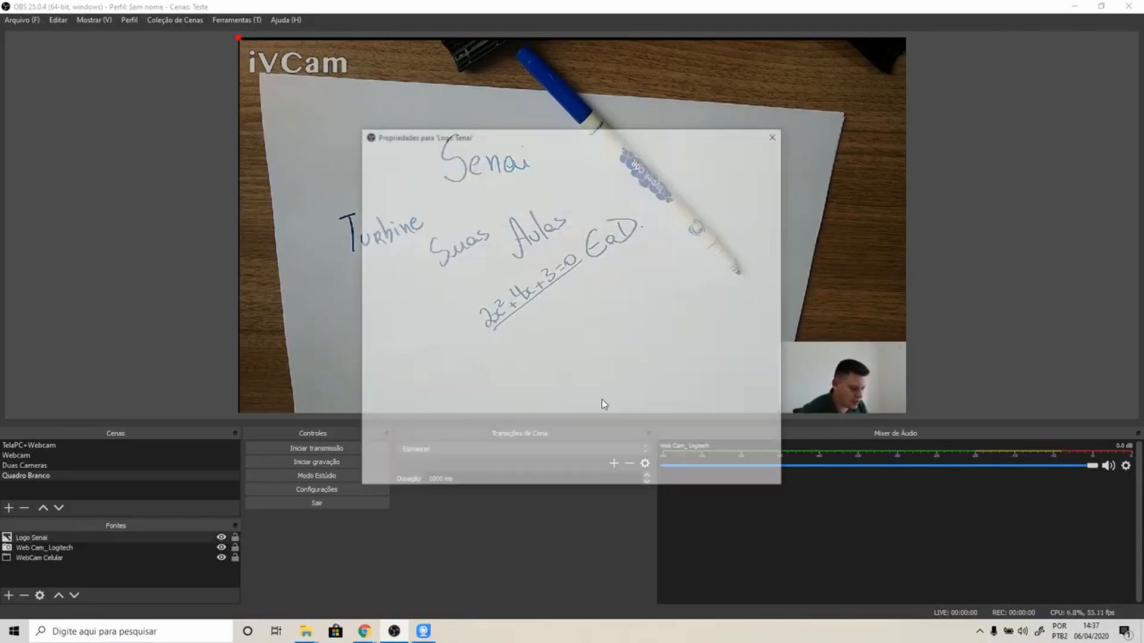
Load SENAI WEB.png from the desktop's SENAI - Marcas folder as the Logo Senai image.
click(738, 388)
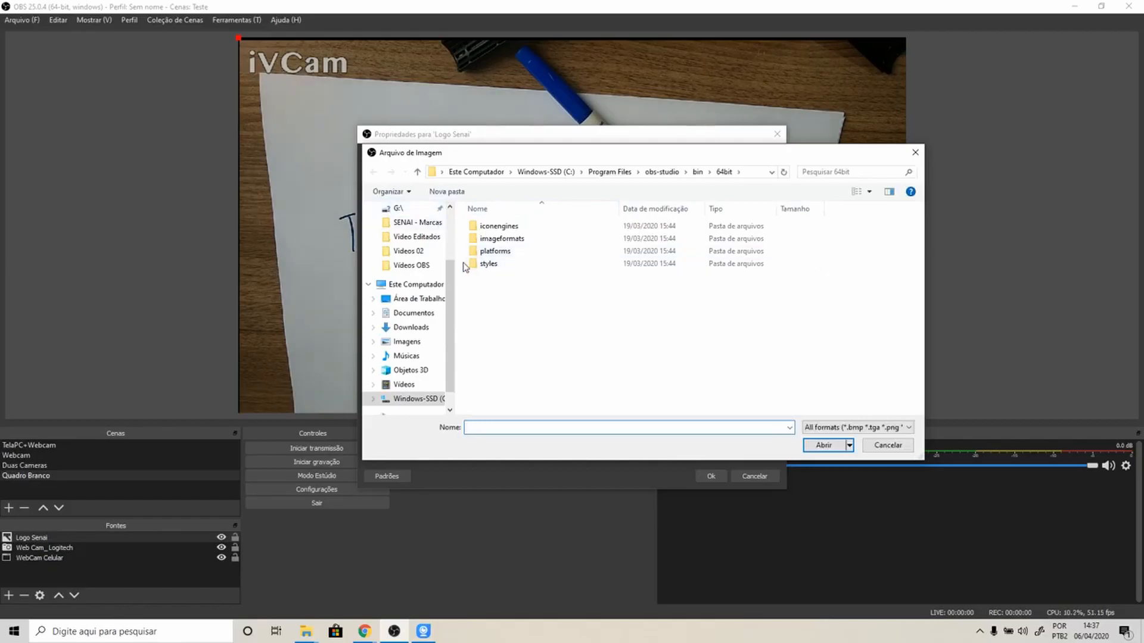
scroll(420, 257, up, 2)
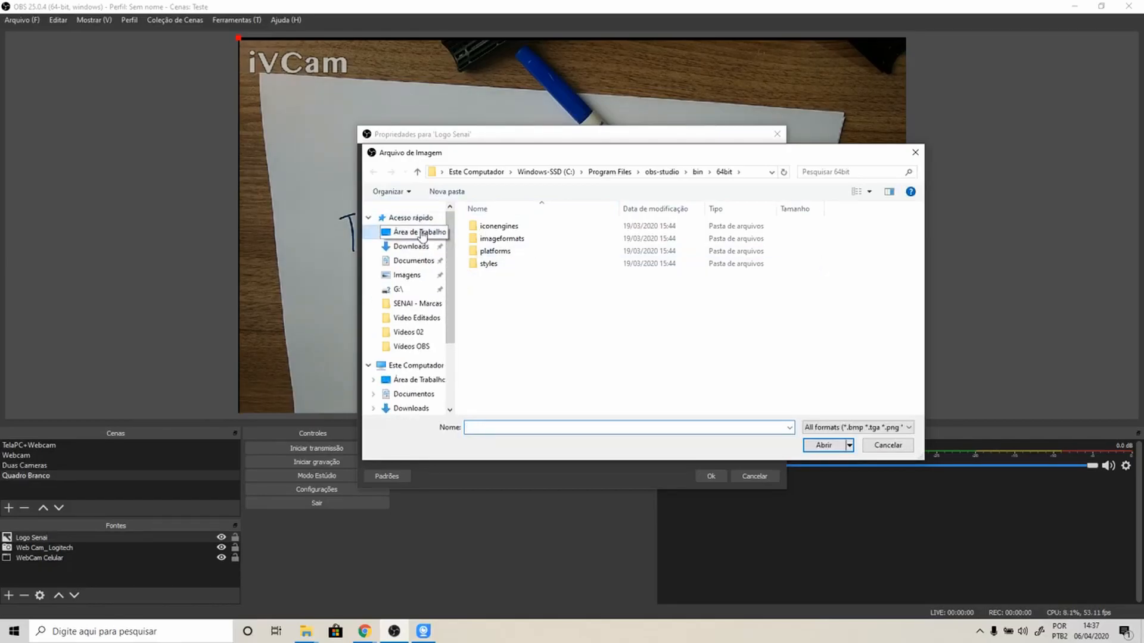
click(441, 233)
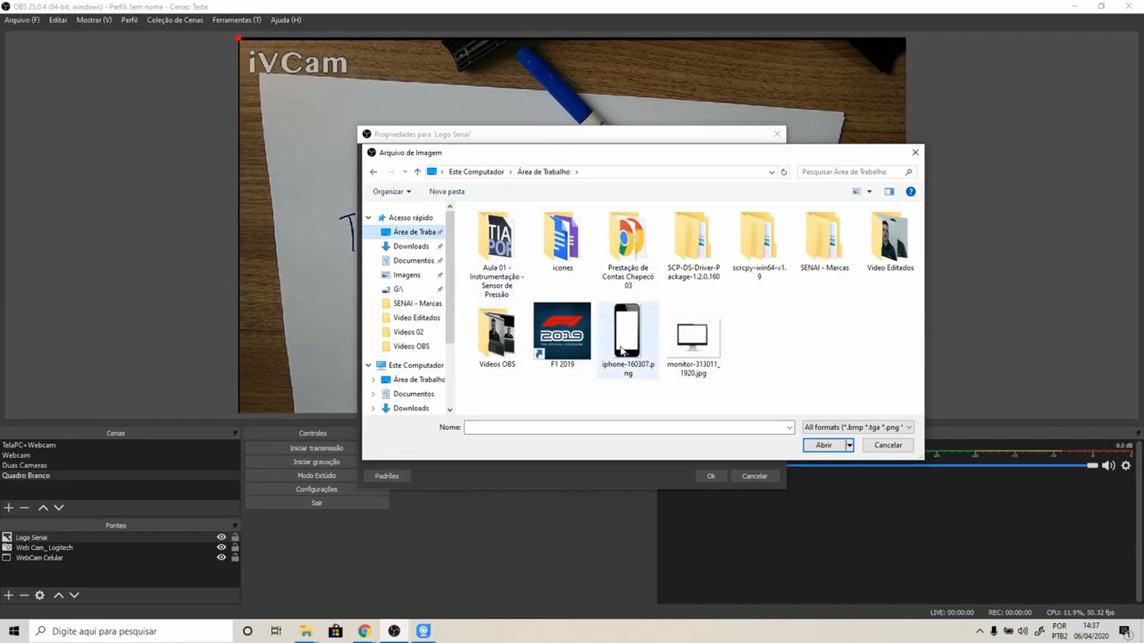
click(632, 343)
click(727, 331)
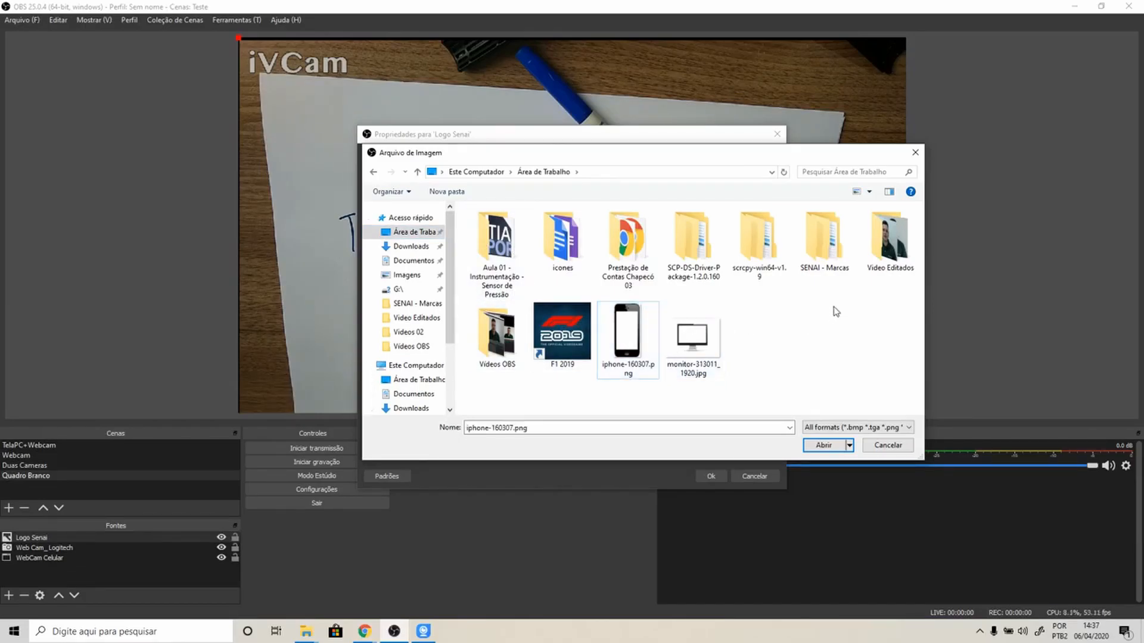
double_click(829, 242)
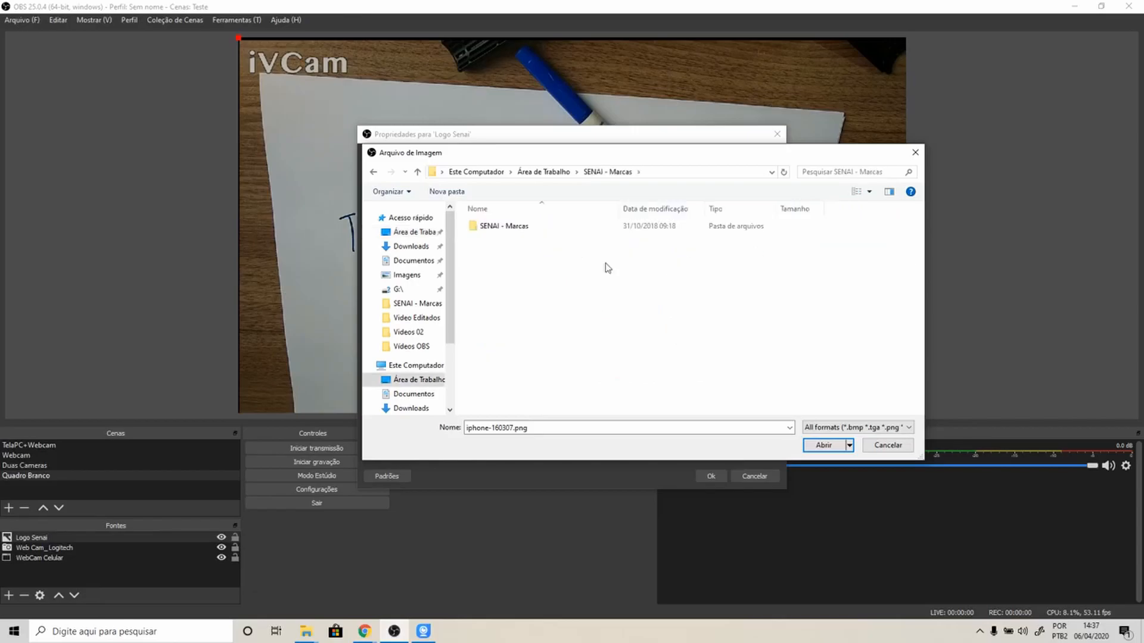
double_click(501, 229)
click(682, 257)
click(824, 447)
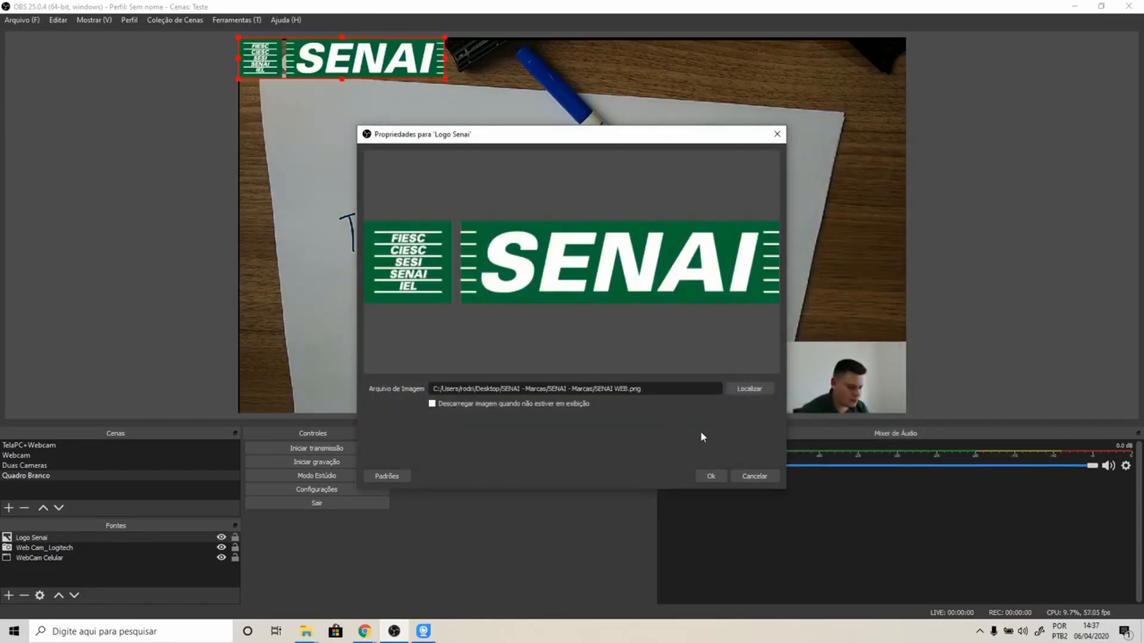
click(710, 473)
Move the Senai logo to the upper-right corner of the Quadro Branco canvas and deselect it.
drag(359, 60, 817, 68)
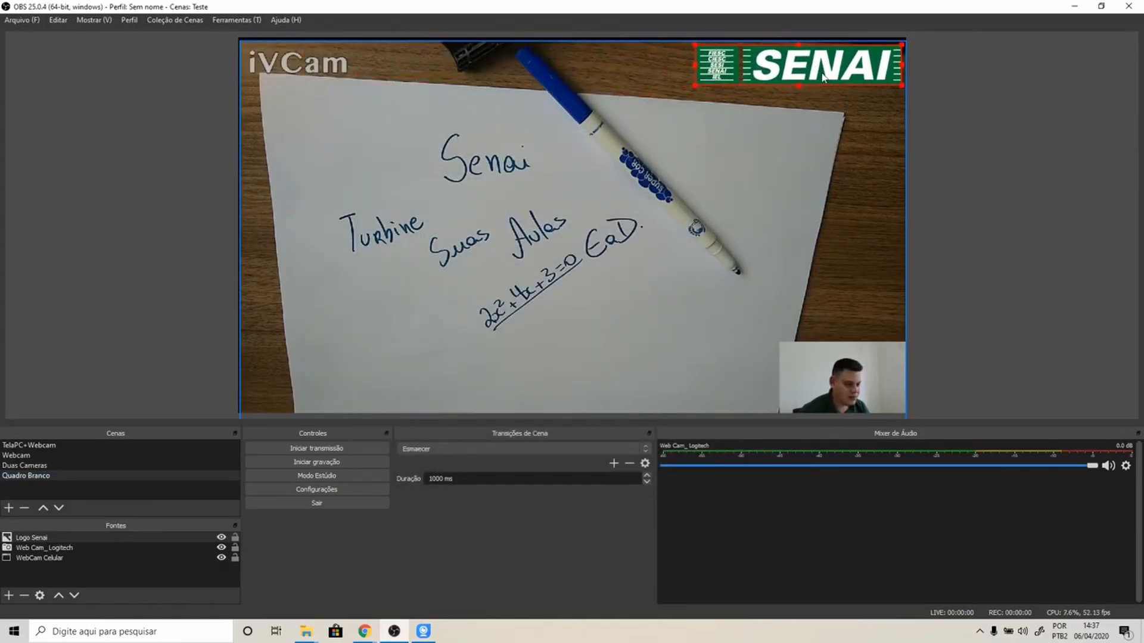
click(866, 131)
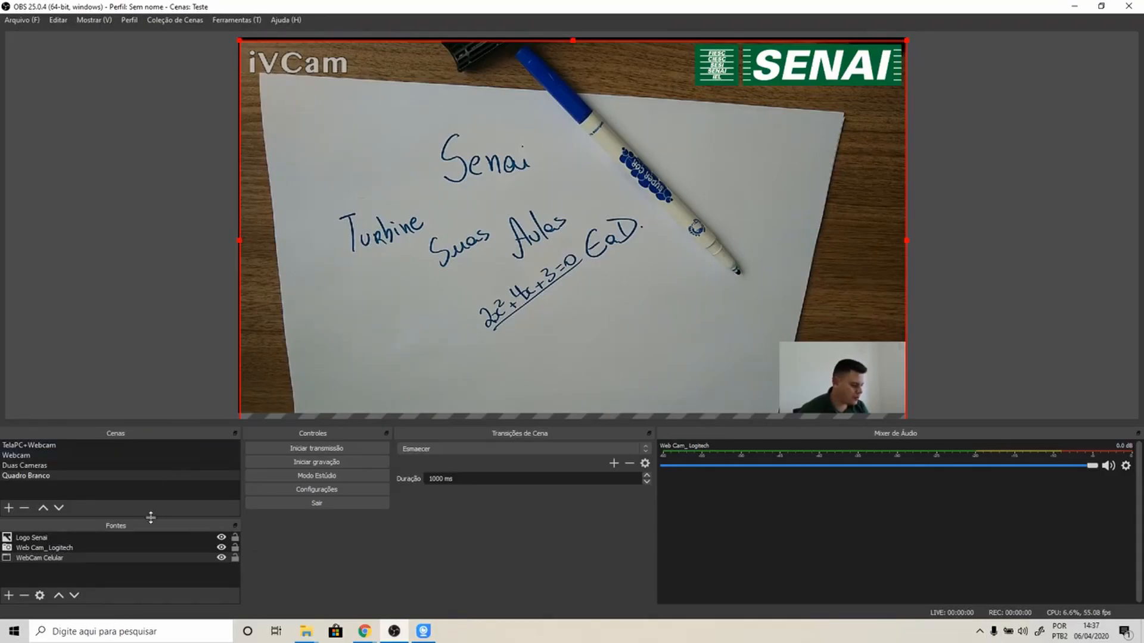
click(71, 476)
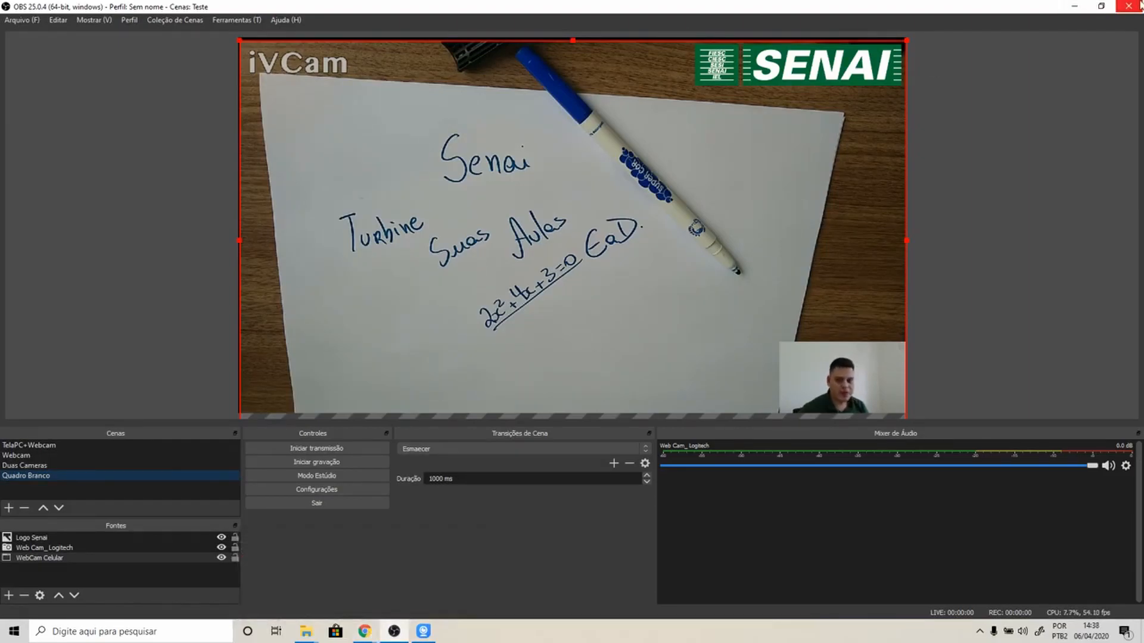
Look at the FIESC page in Chrome, return to OBS, and add a scene named Navegador.
drag(1143, 40, 539, 12)
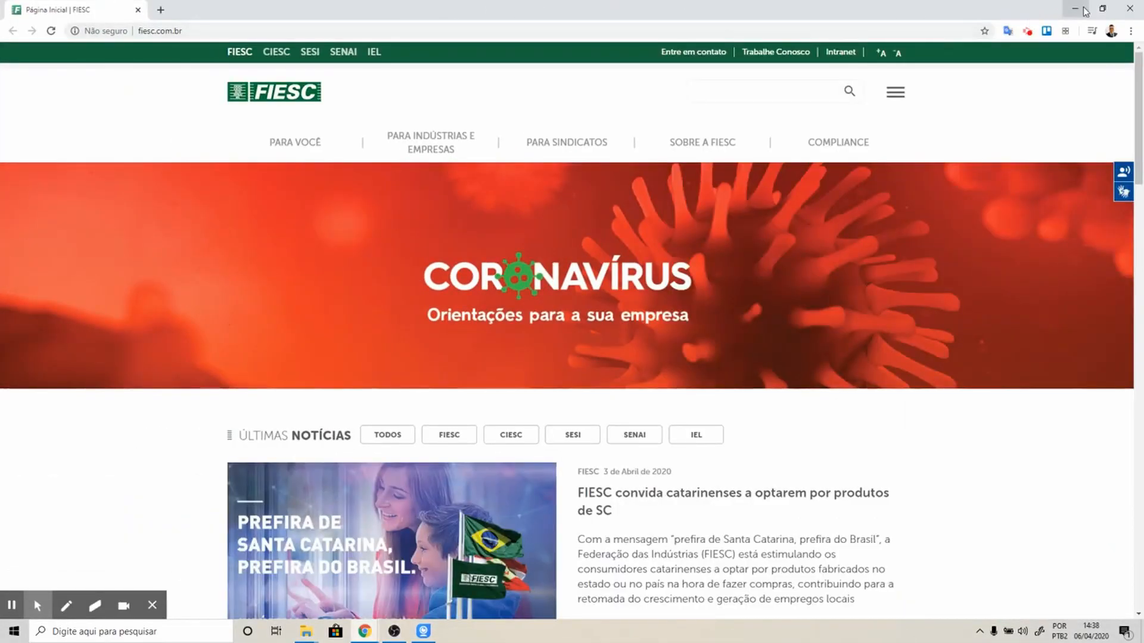
click(396, 634)
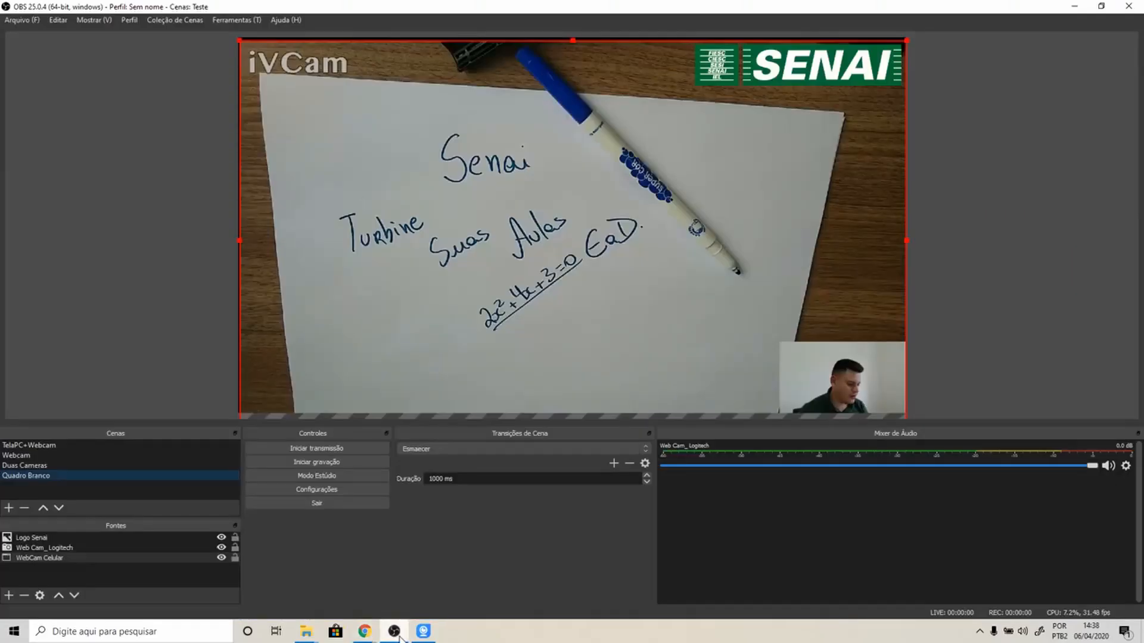
click(7, 508)
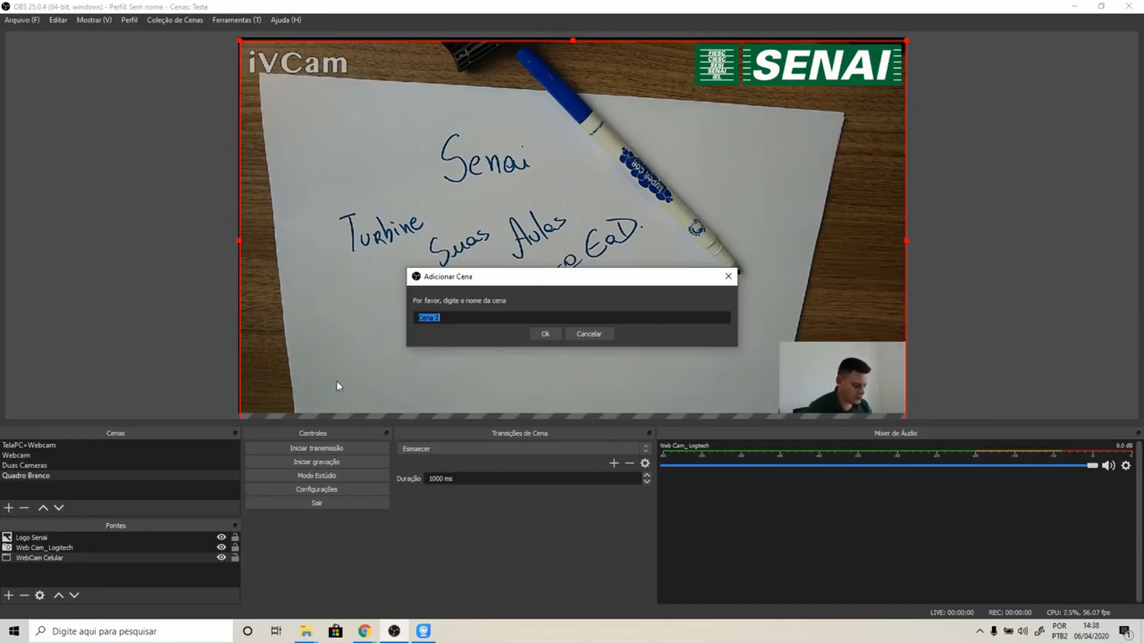
text(Navegador)
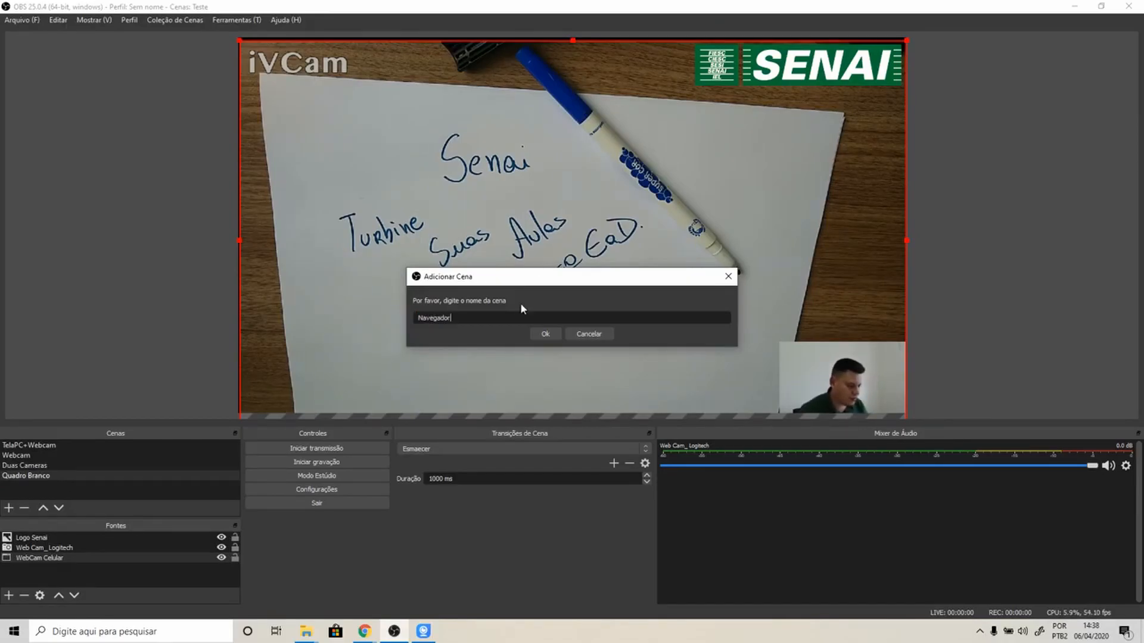
click(541, 336)
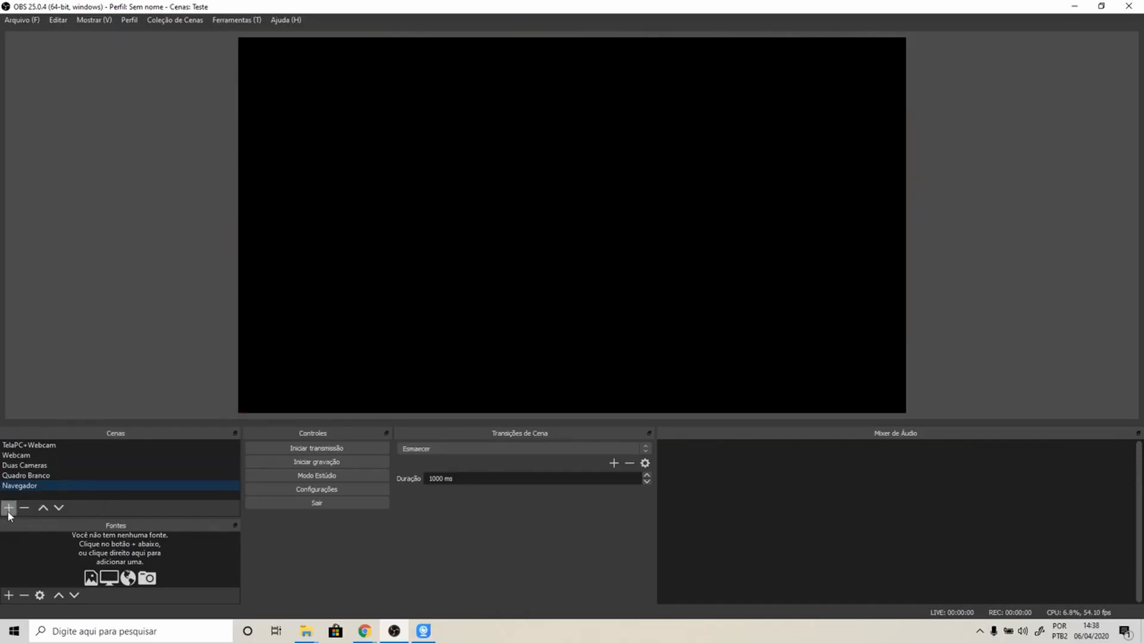
Add a new browser source named Navegador2 to the Navegador scene.
click(7, 596)
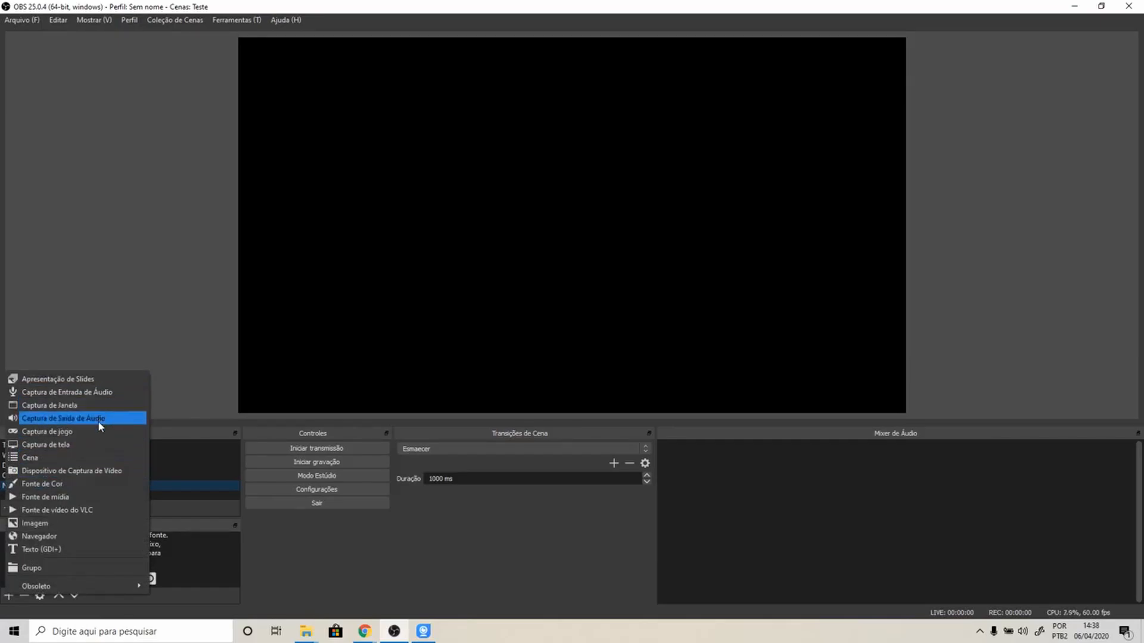
click(72, 536)
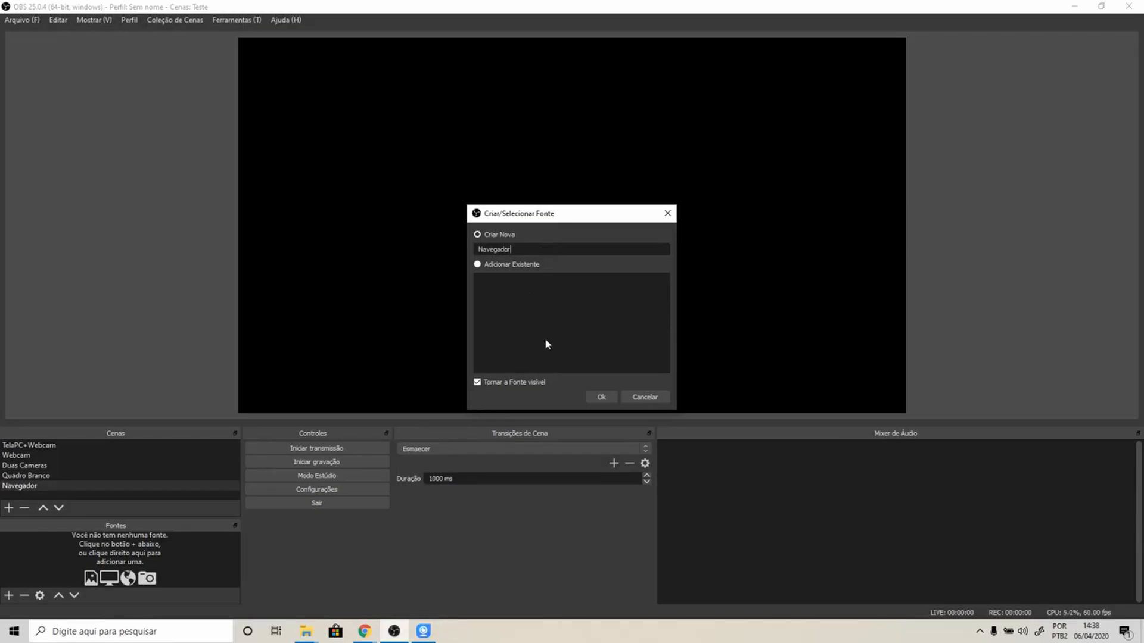
click(601, 398)
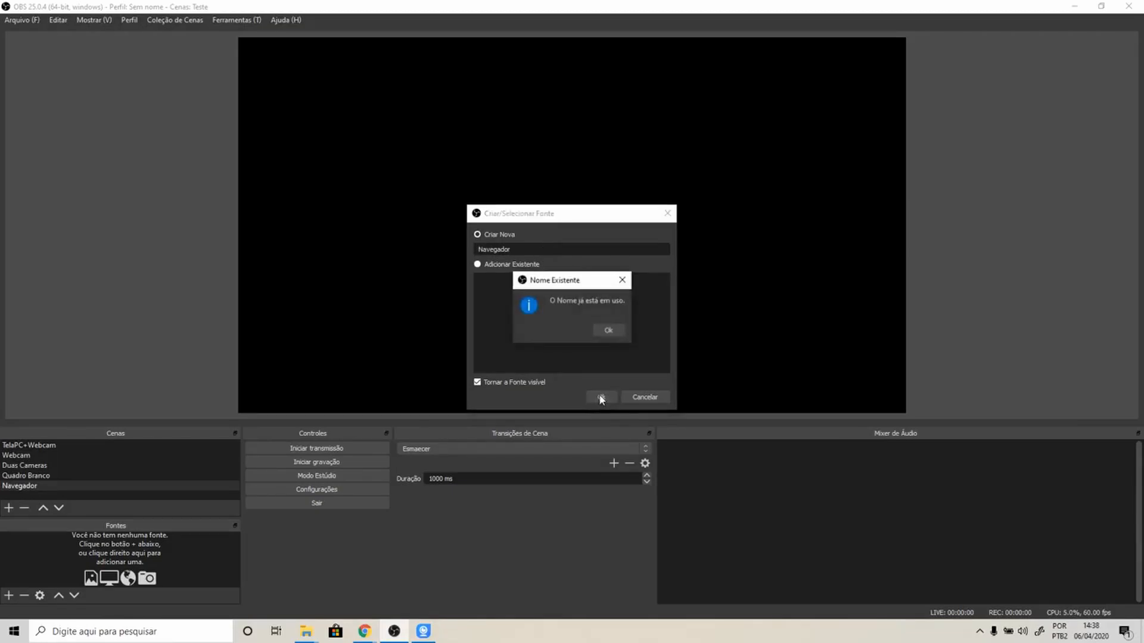
click(606, 331)
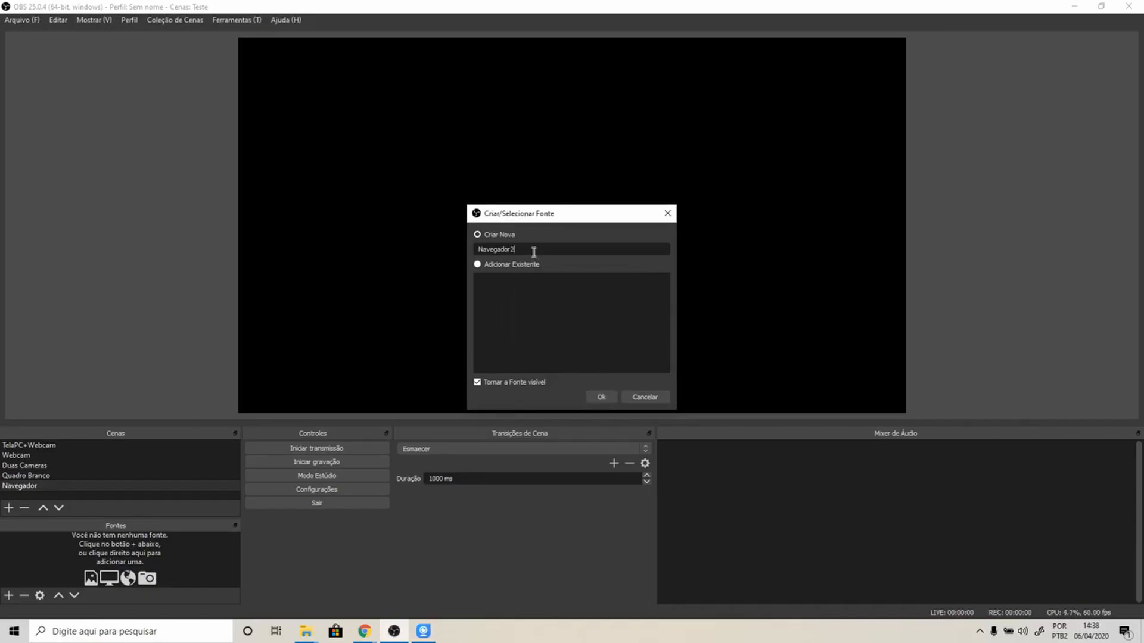
click(605, 395)
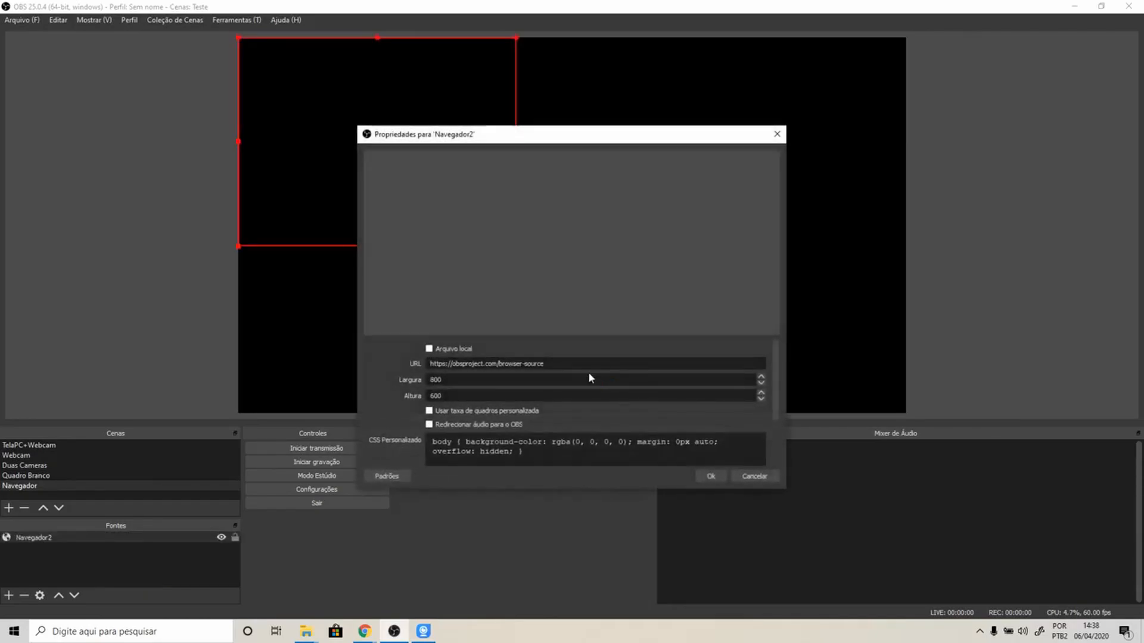
drag(562, 363, 436, 358)
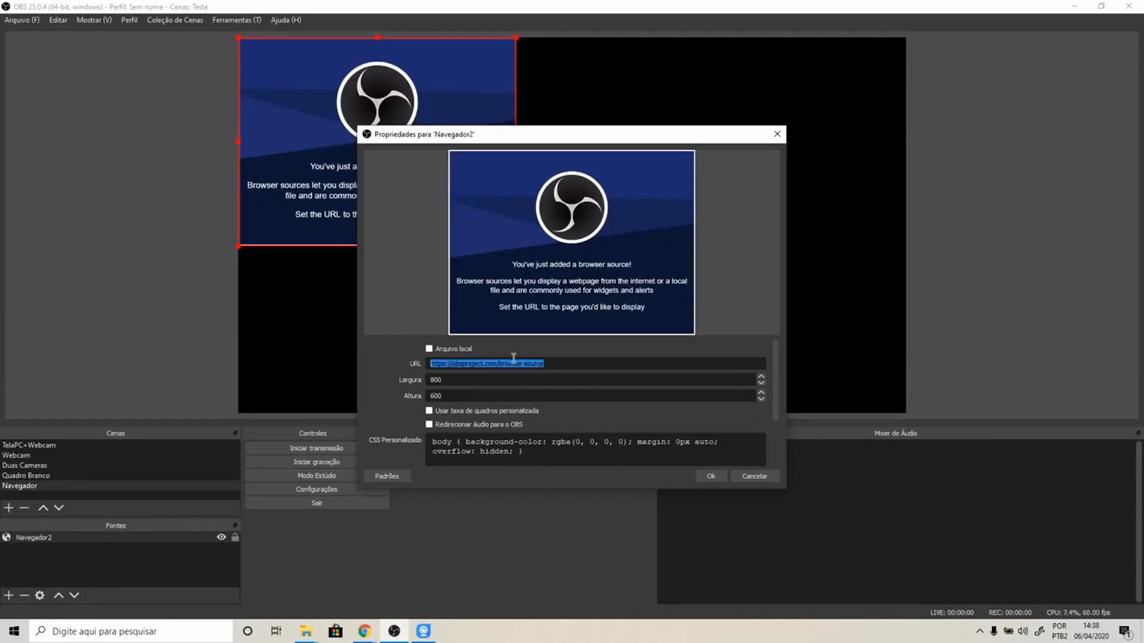
key(BackSpace)
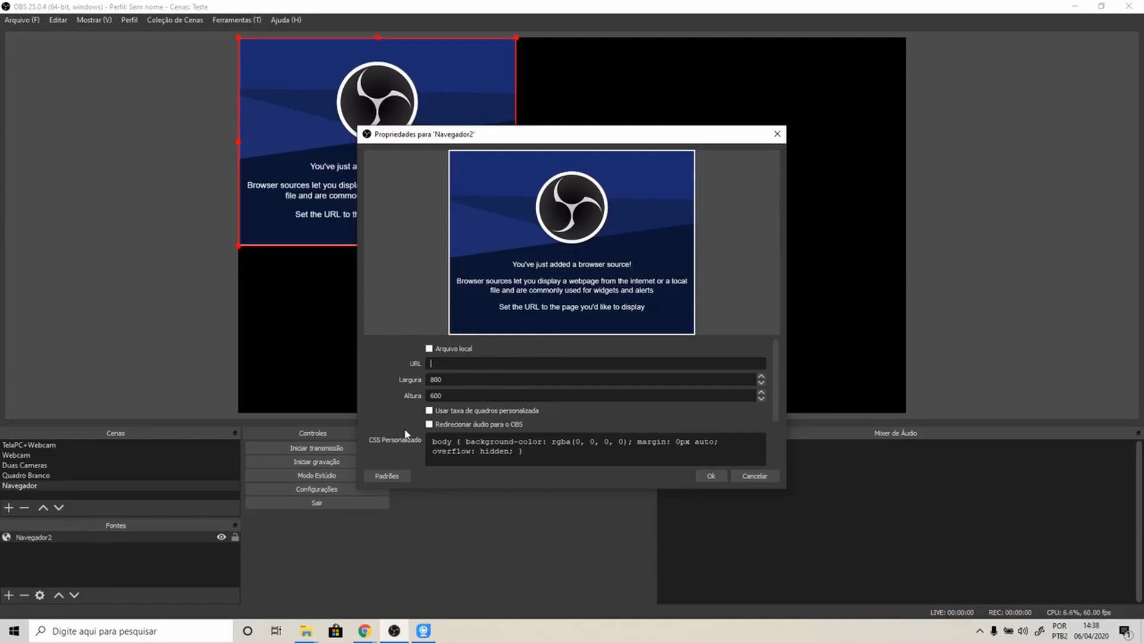
mouse_move(365, 630)
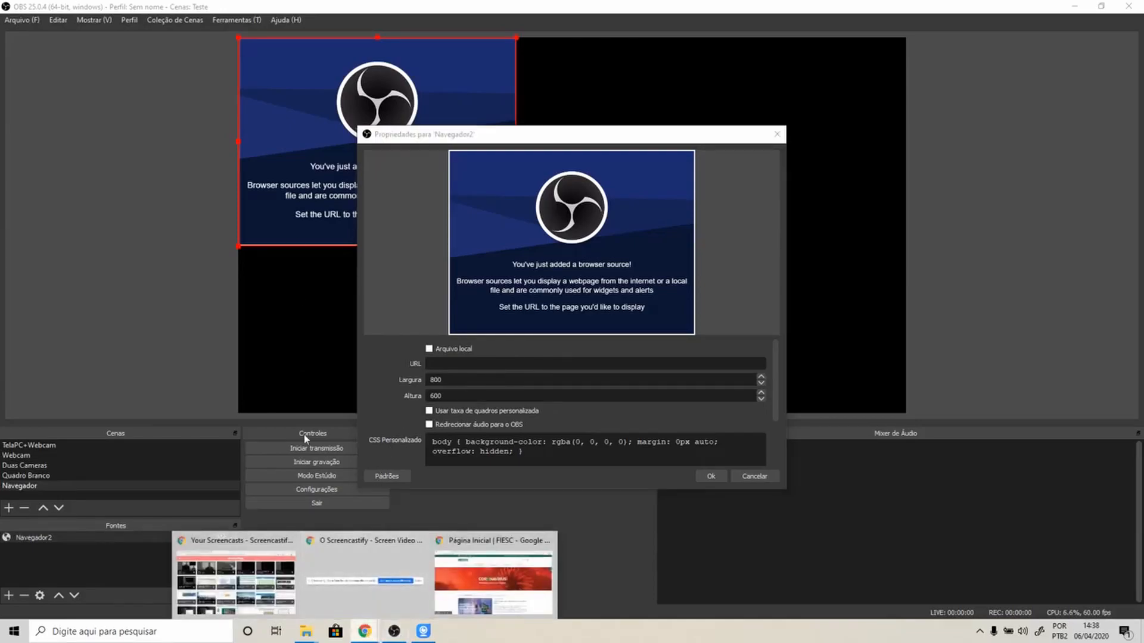
click(455, 570)
click(224, 33)
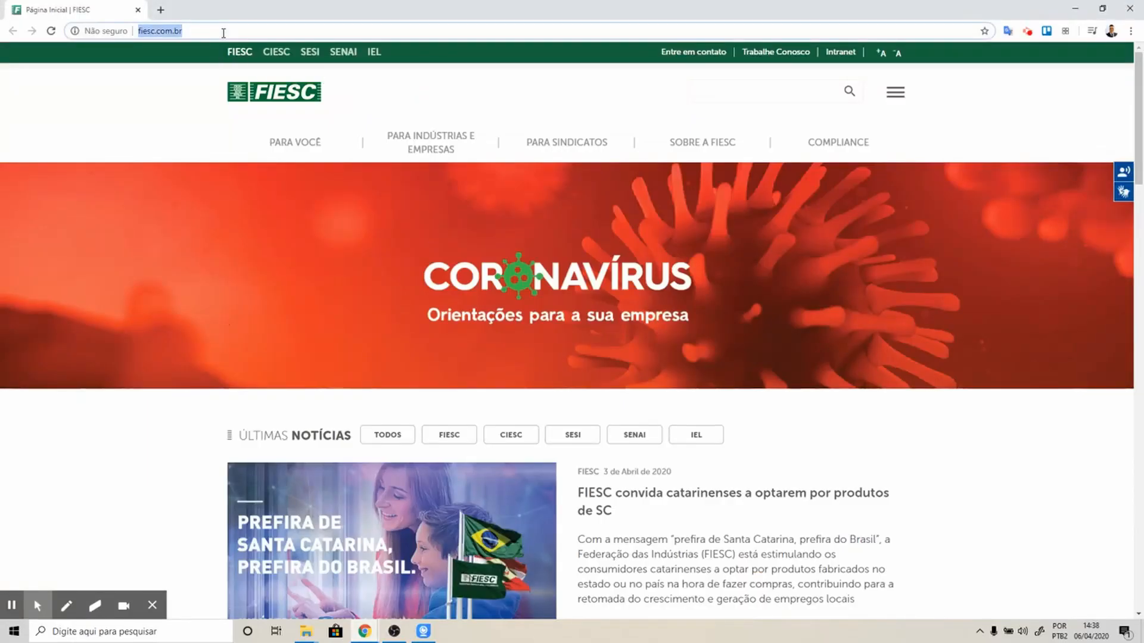
click(1074, 10)
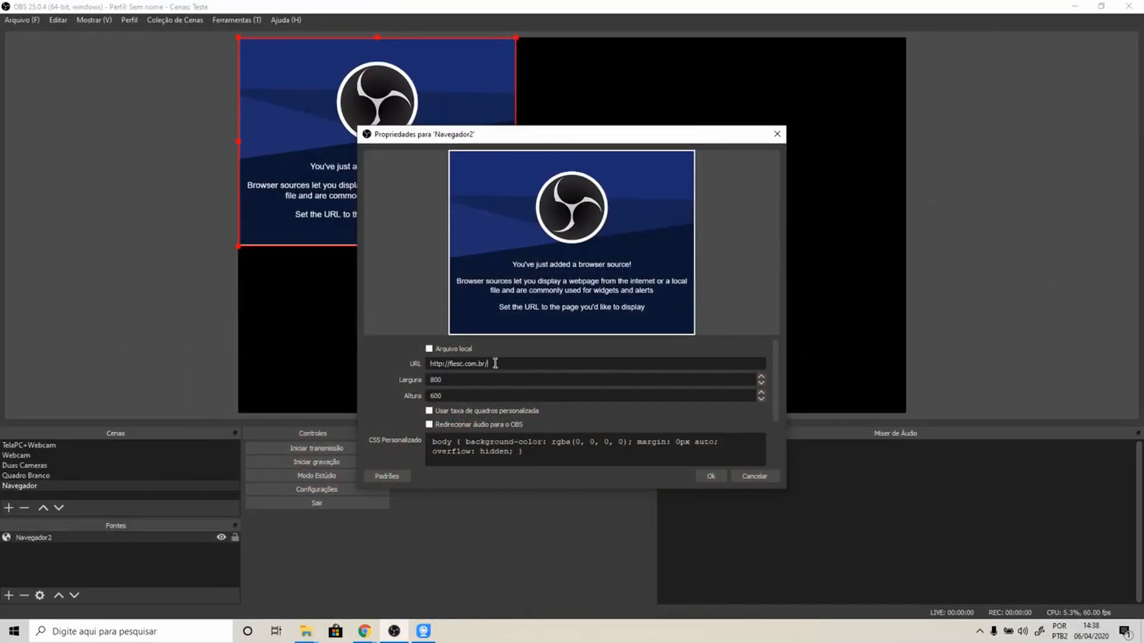
click(717, 477)
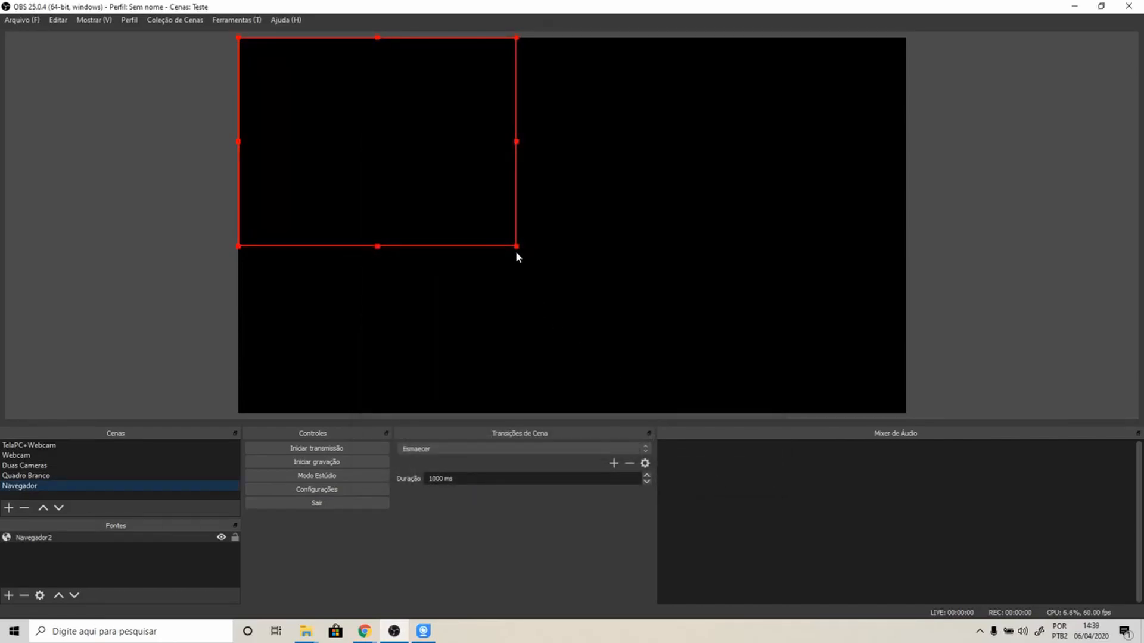
Enlarge the Navegador2 source proportionally from its lower-right corner to nearly the full canvas height.
drag(516, 246, 734, 326)
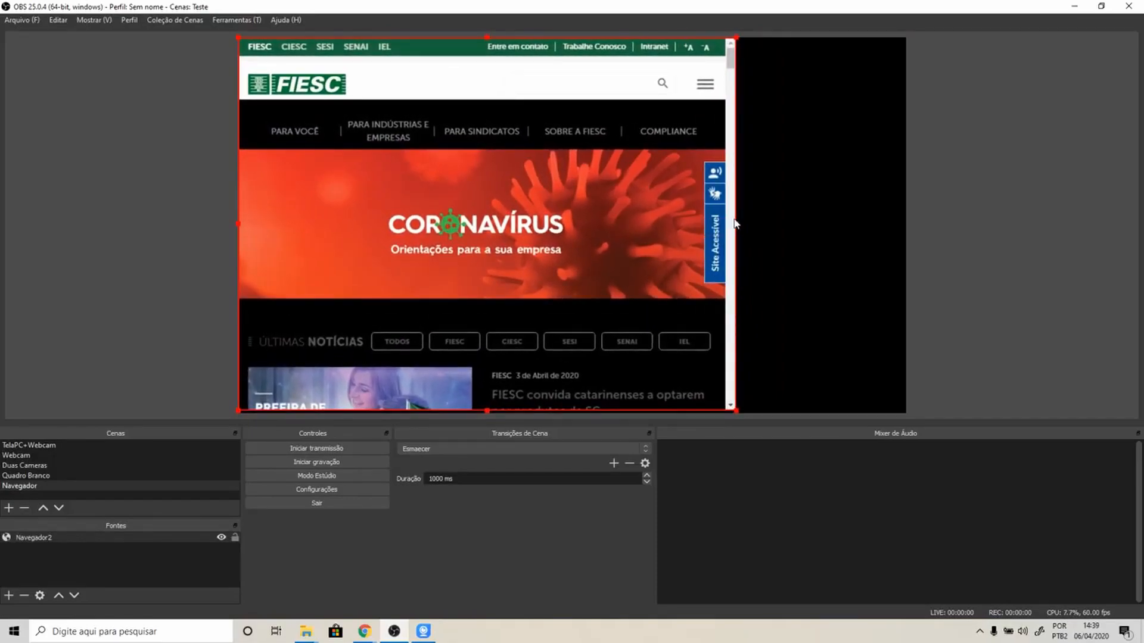
click(740, 226)
click(560, 225)
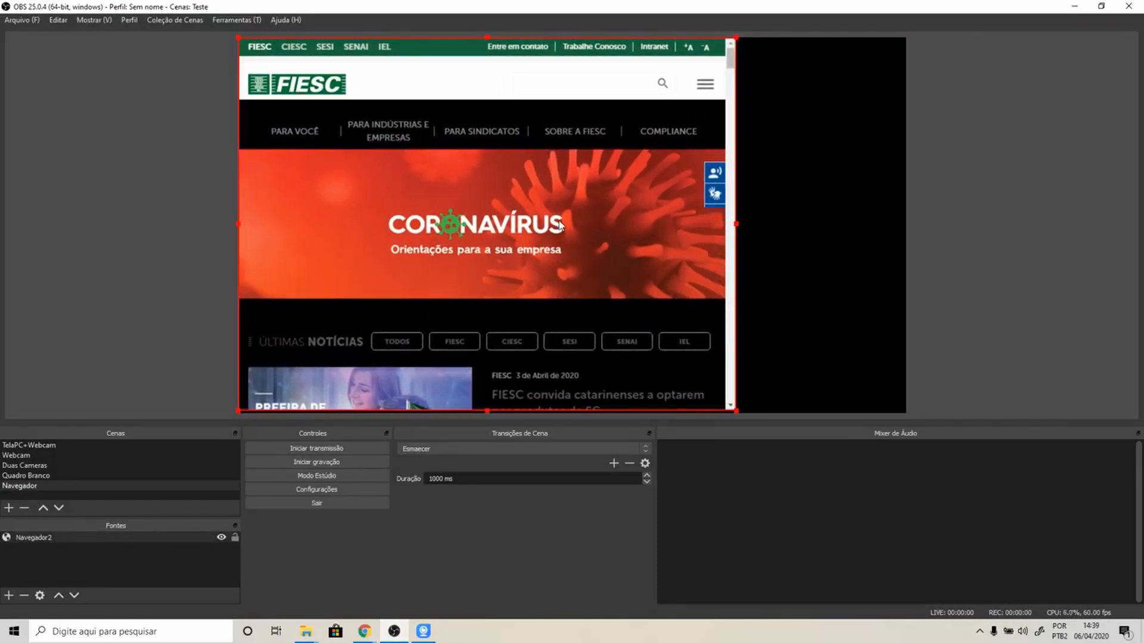
Switch among the Quadro Branco, Webcam, Duas Cameras, Navegador and TelaPC+Webcam scenes to review each layout and the fade between them.
click(47, 473)
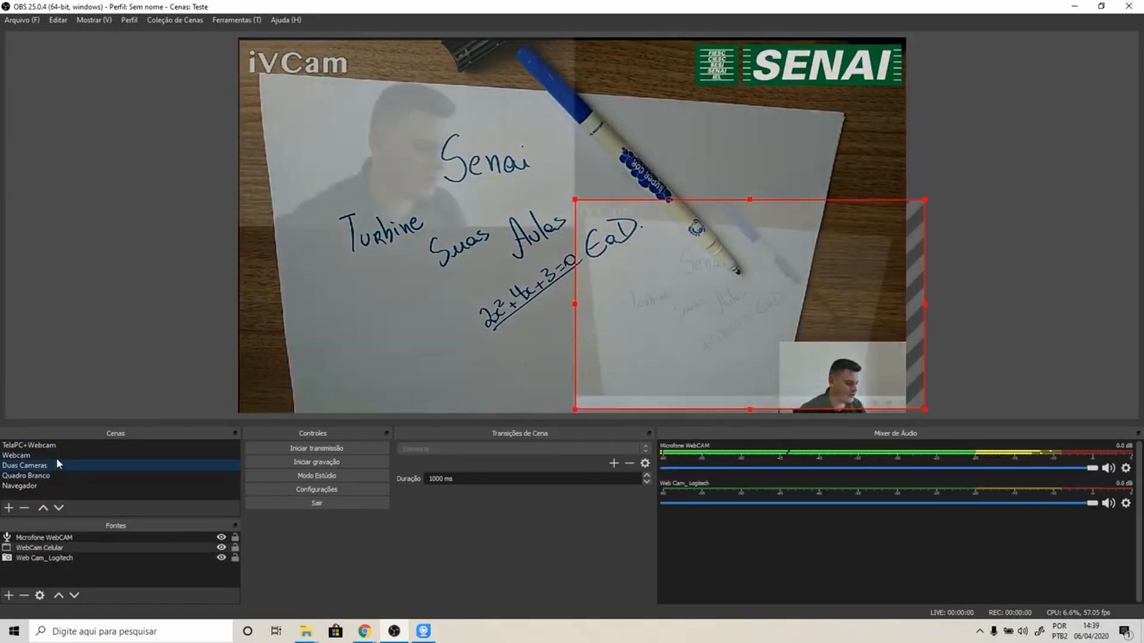
click(56, 455)
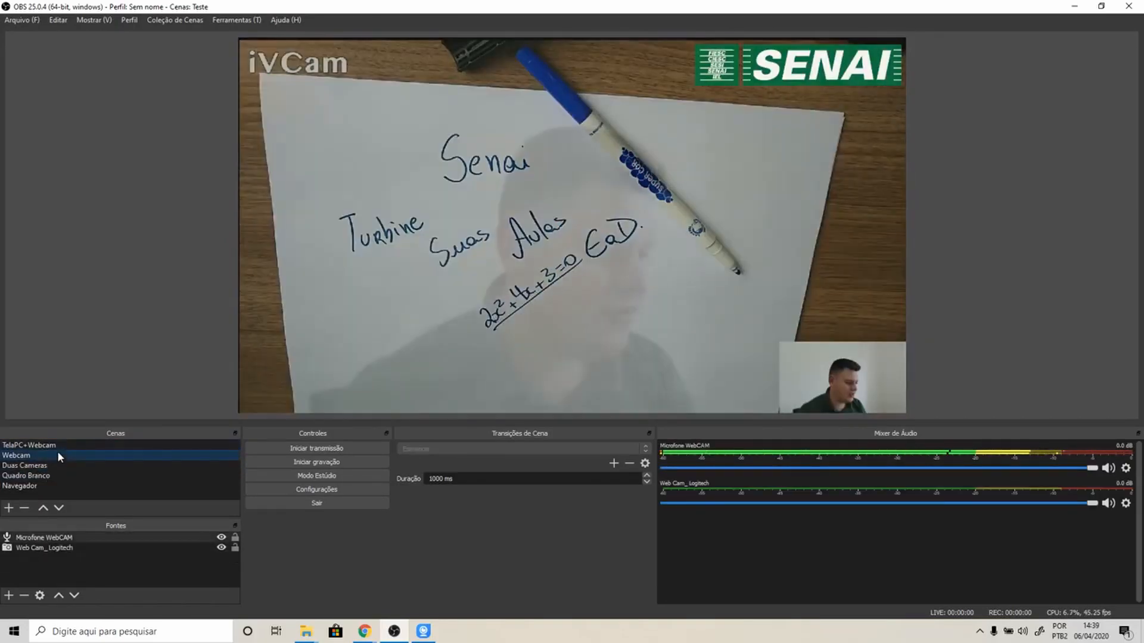
click(55, 464)
click(53, 474)
click(52, 486)
click(55, 477)
click(57, 463)
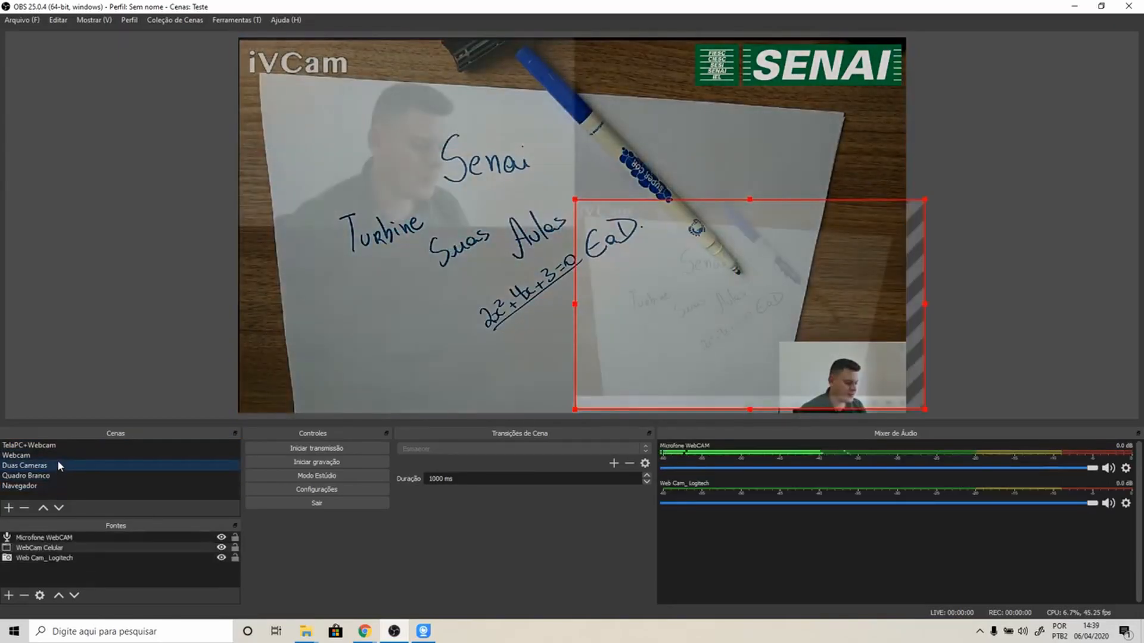
click(62, 453)
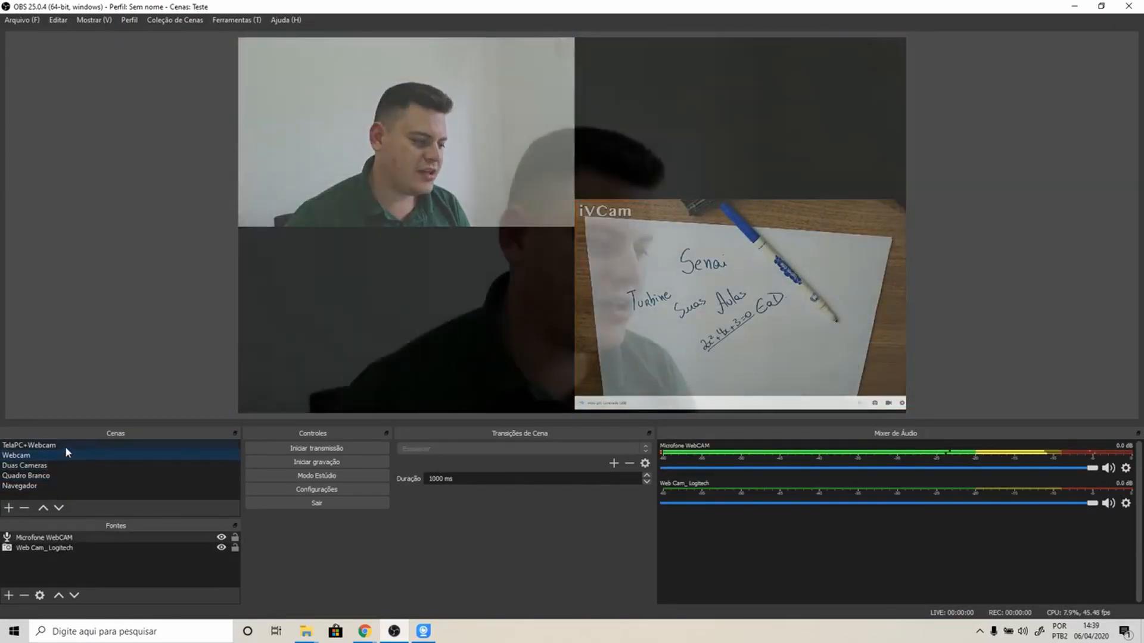
click(65, 445)
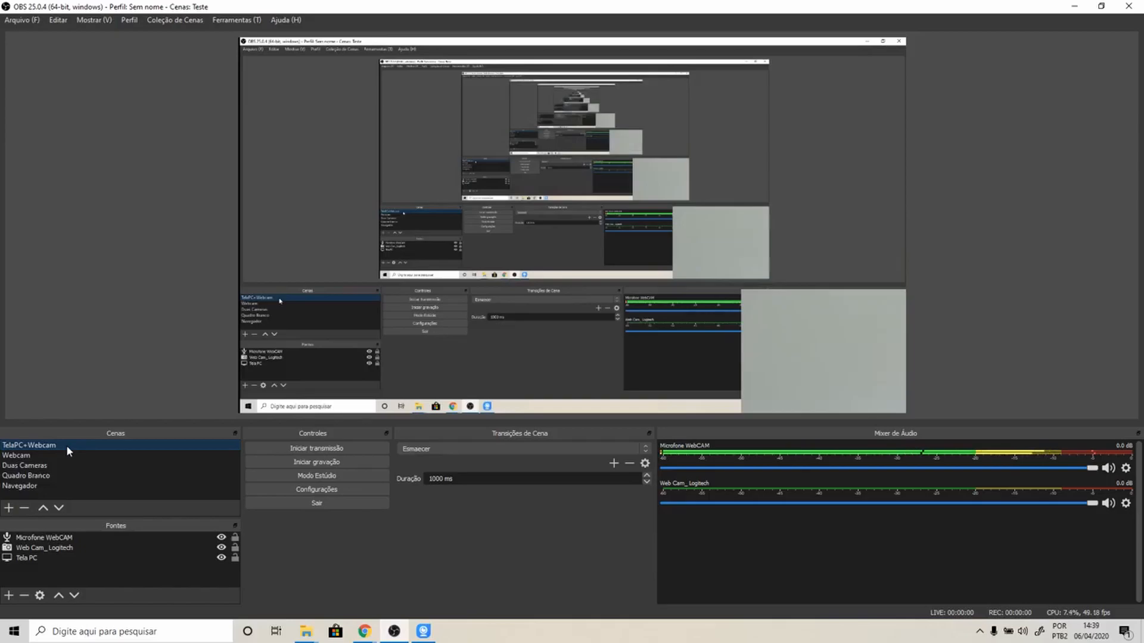
click(41, 464)
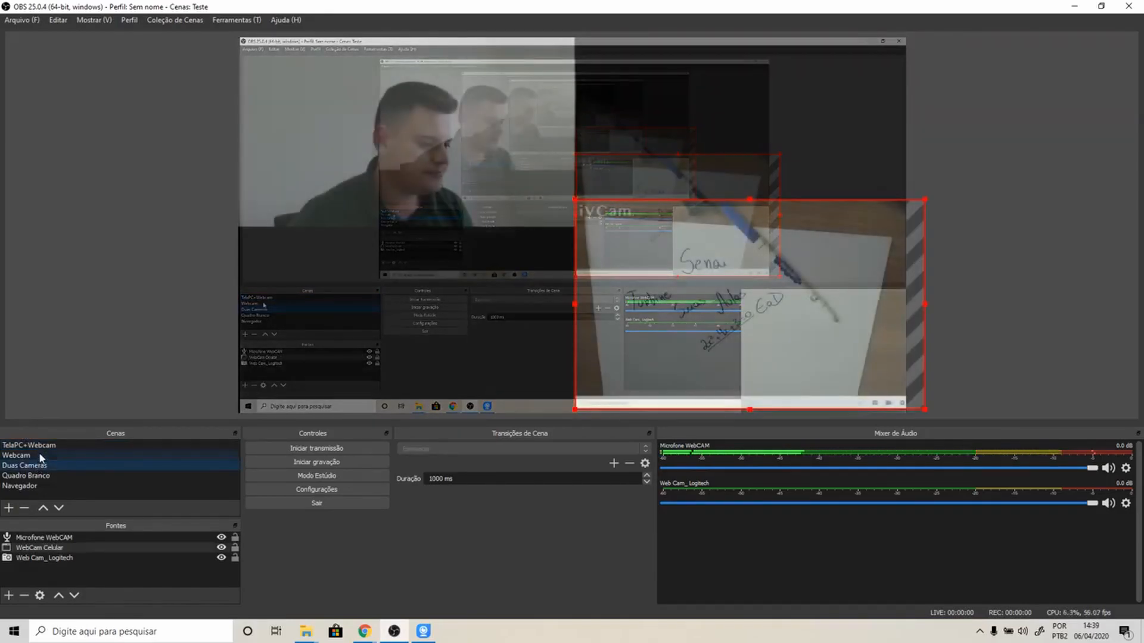
click(42, 476)
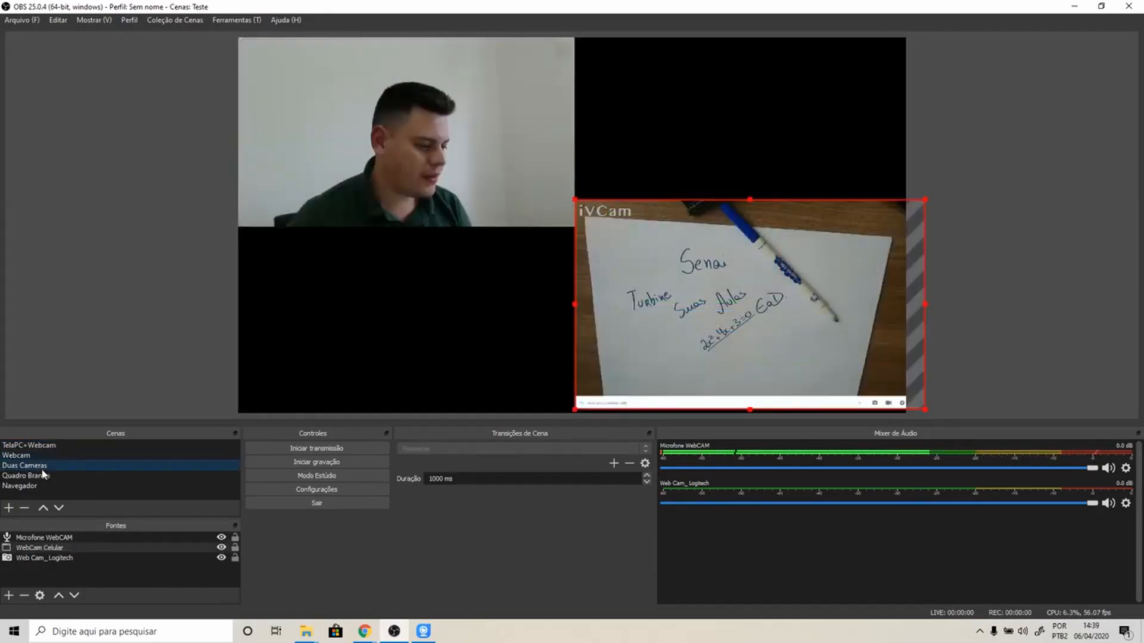